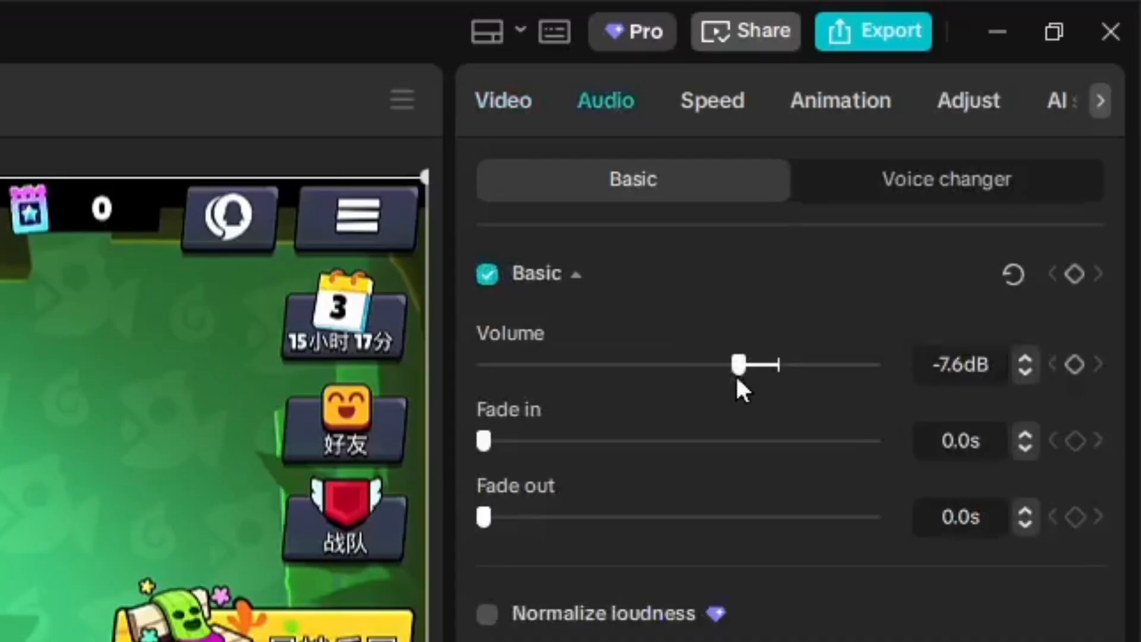
Lower the gameplay clip's volume to -5.0dB and move the playhead about five seconds in
click(1024, 374)
click(1023, 373)
click(1023, 373)
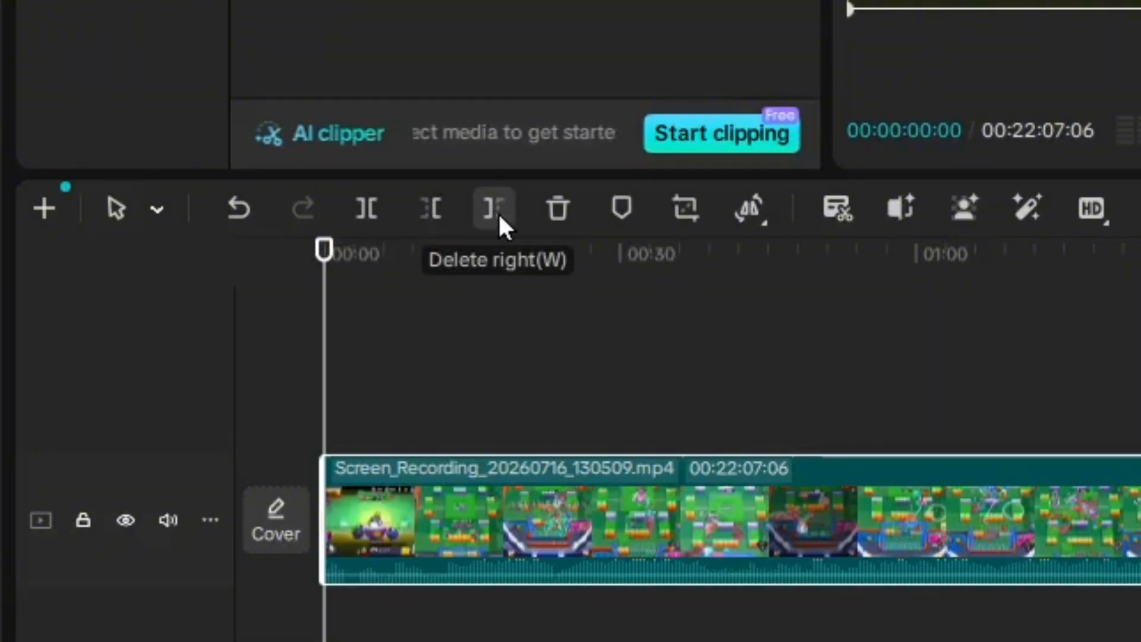
drag(329, 329, 837, 472)
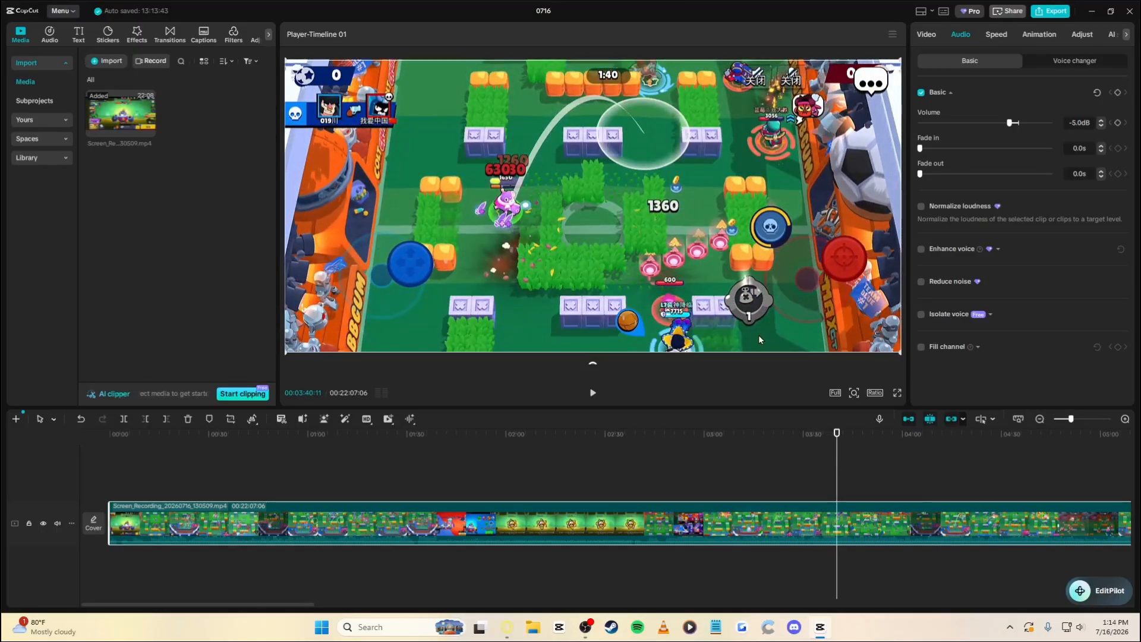
key(space)
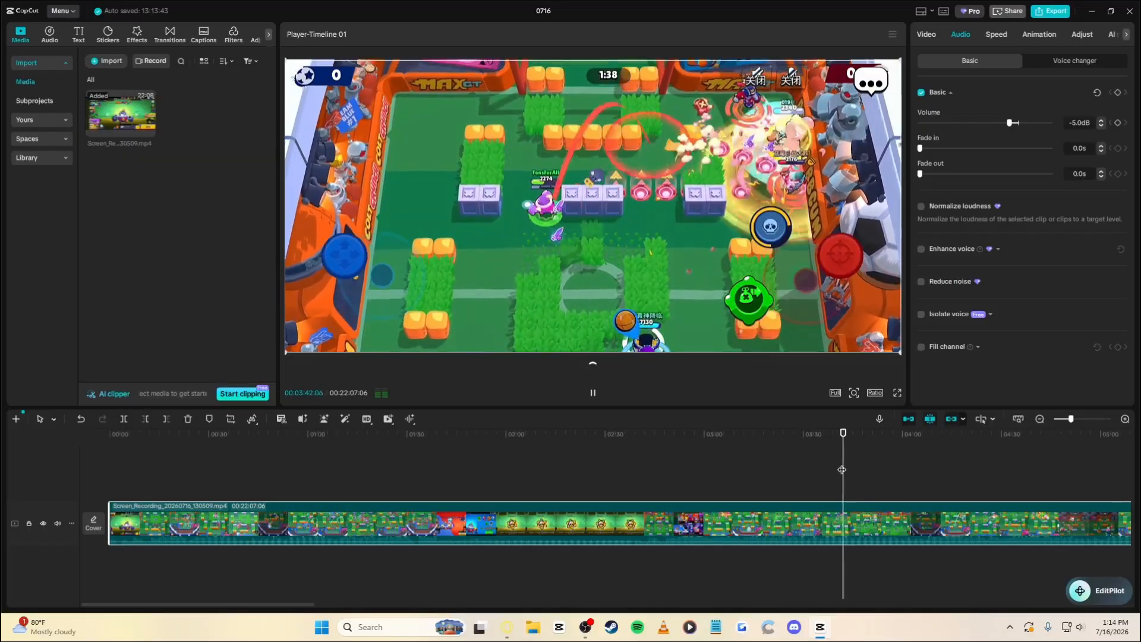
key(space)
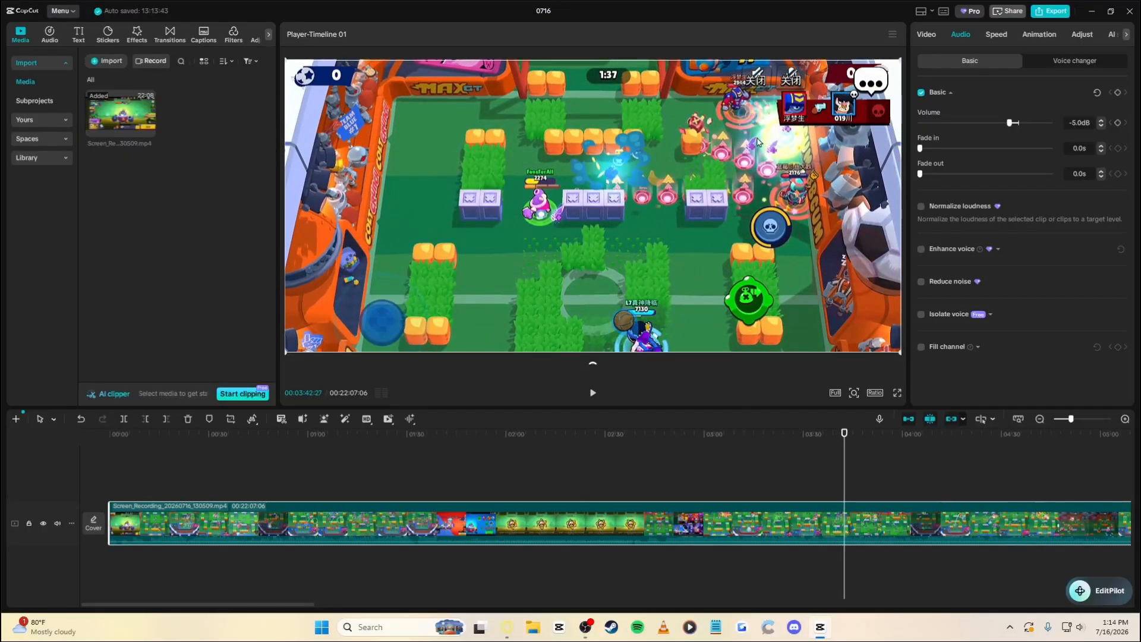
key(space)
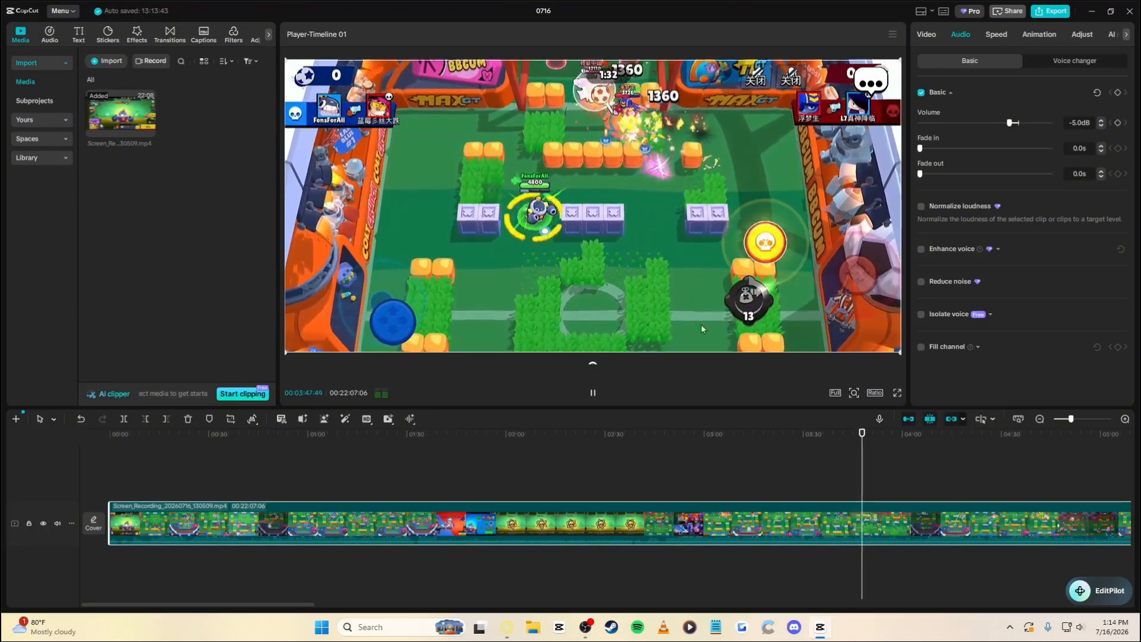
key(space)
mouse_move(862, 445)
mouse_down()
mouse_move(835, 443)
mouse_move(859, 443)
mouse_move(856, 460)
mouse_up()
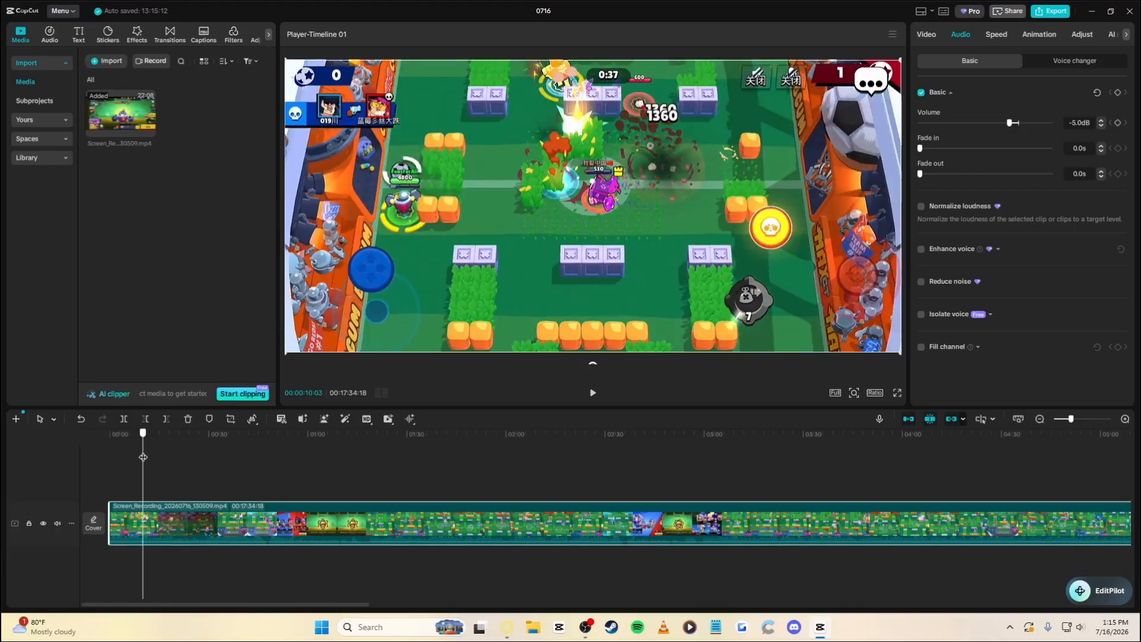
drag(142, 457, 140, 457)
key(space)
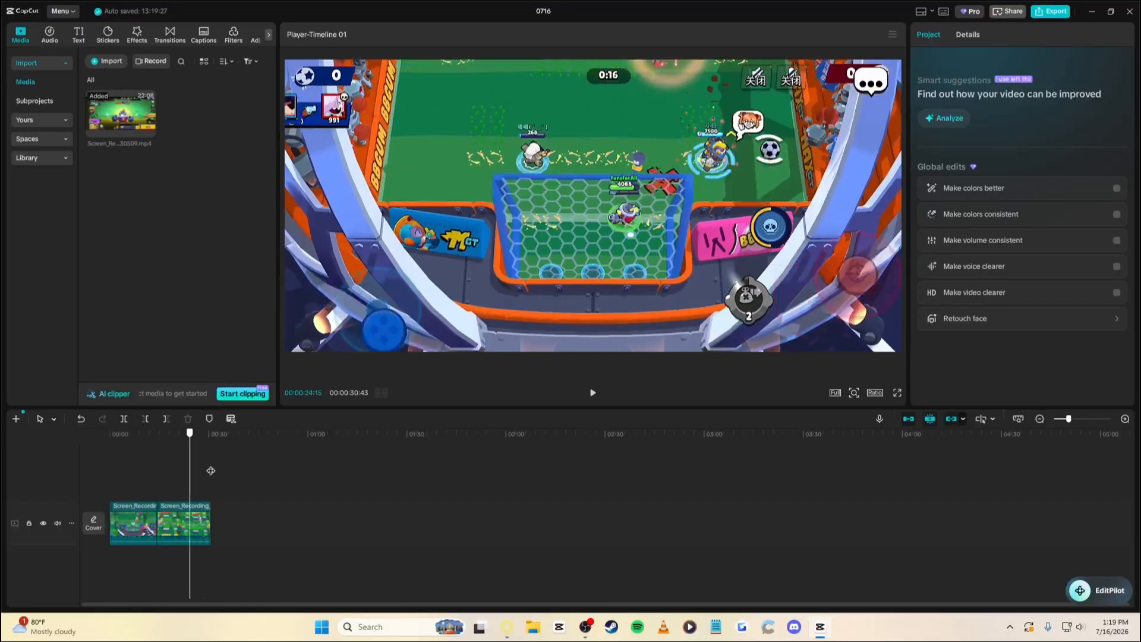
Select the first clip and set its scale to 378%
click(156, 480)
mouse_move(154, 480)
mouse_down()
mouse_move(181, 477)
mouse_move(151, 478)
mouse_move(166, 498)
mouse_up()
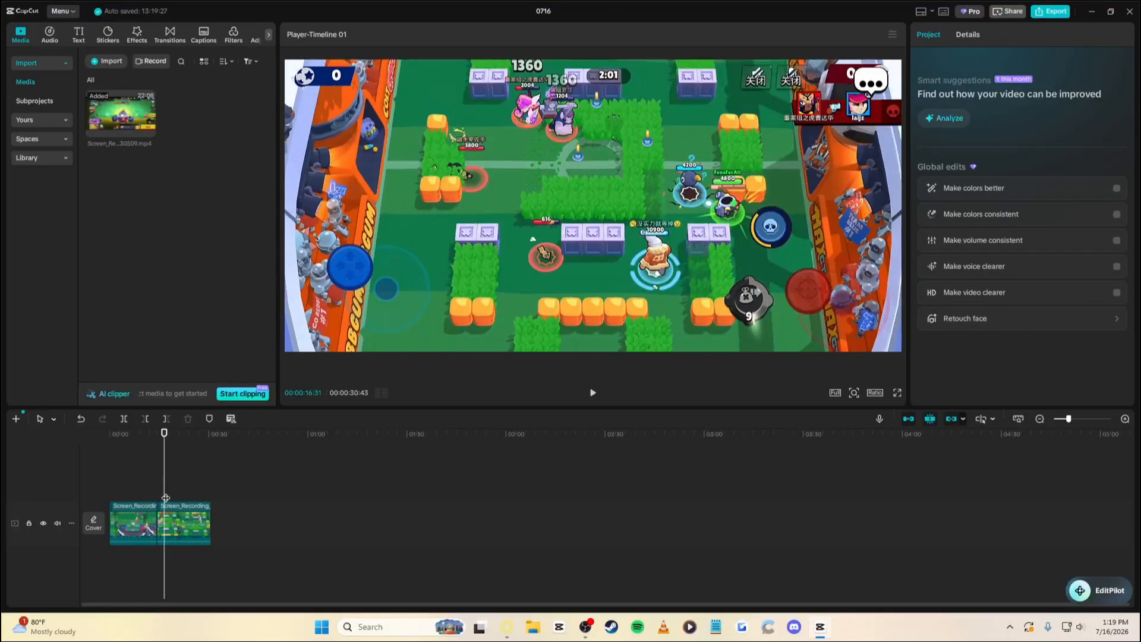
click(178, 523)
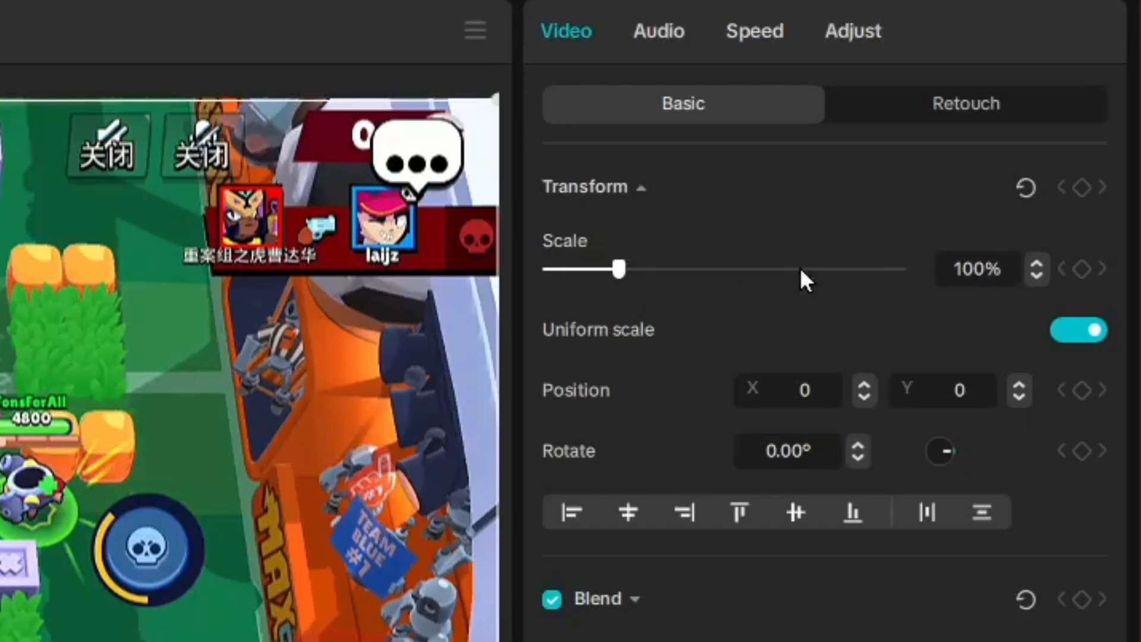
drag(1015, 123, 1019, 128)
drag(819, 280, 810, 281)
click(1037, 263)
click(1037, 263)
click(1037, 264)
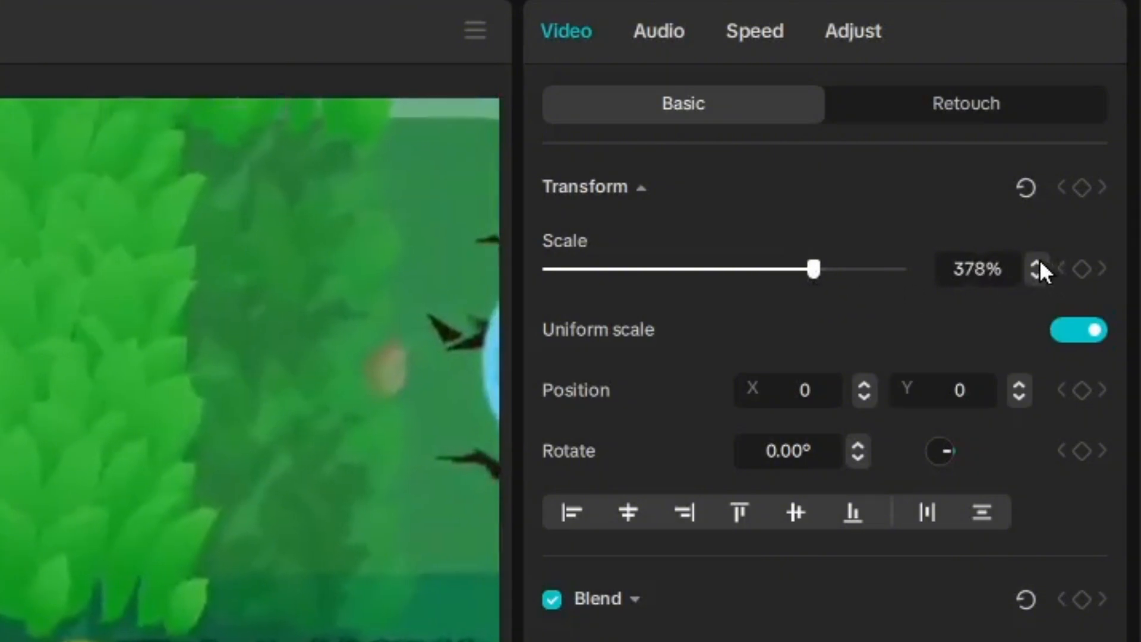
Give the clip's audio a 0.1-second fade out and 0.1-second fade in
click(659, 35)
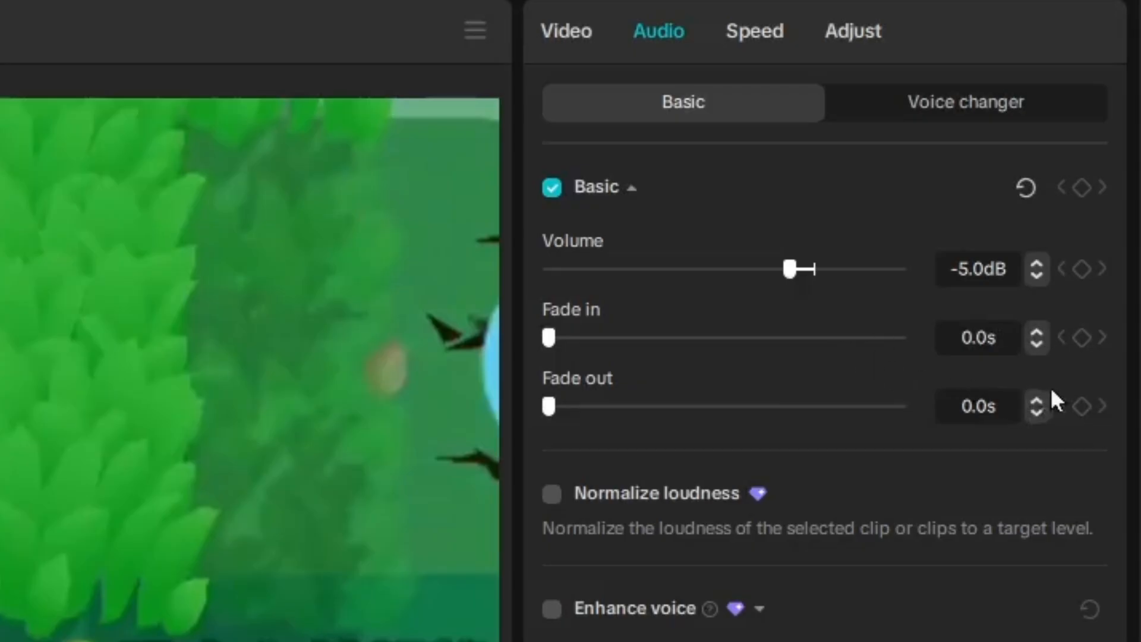
click(1037, 401)
click(1037, 333)
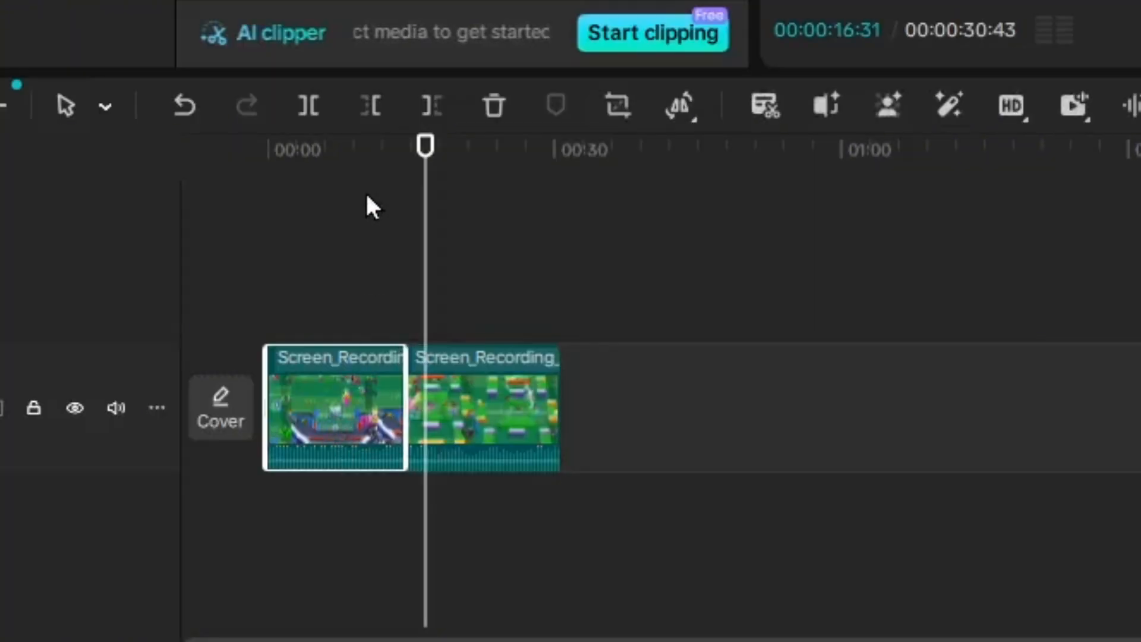
Set a transform keyframe at the clip start: scale 378%, position 0,0, rotation 0.00°
key(Home)
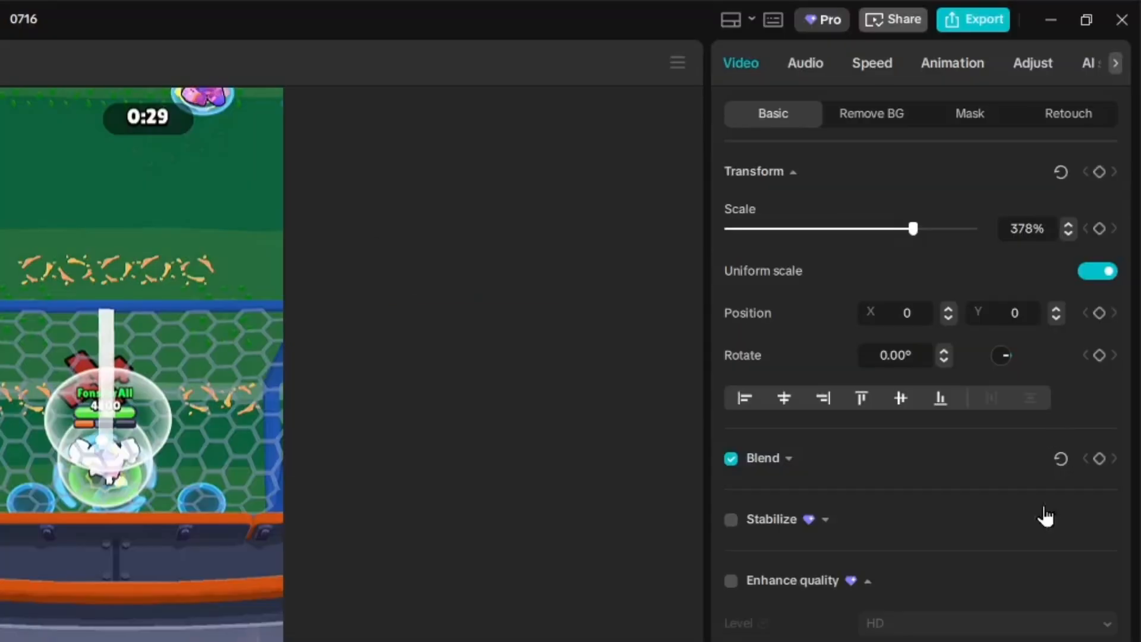
click(1098, 171)
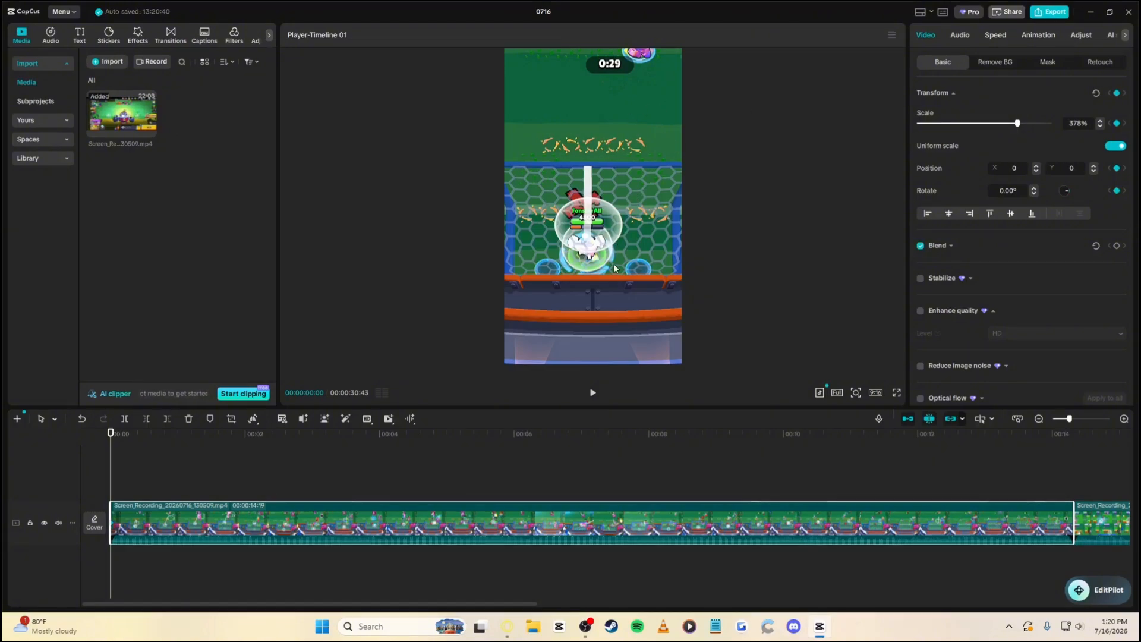
Keyframe the zoomed clip panning left over its first seconds to follow the action
key(space)
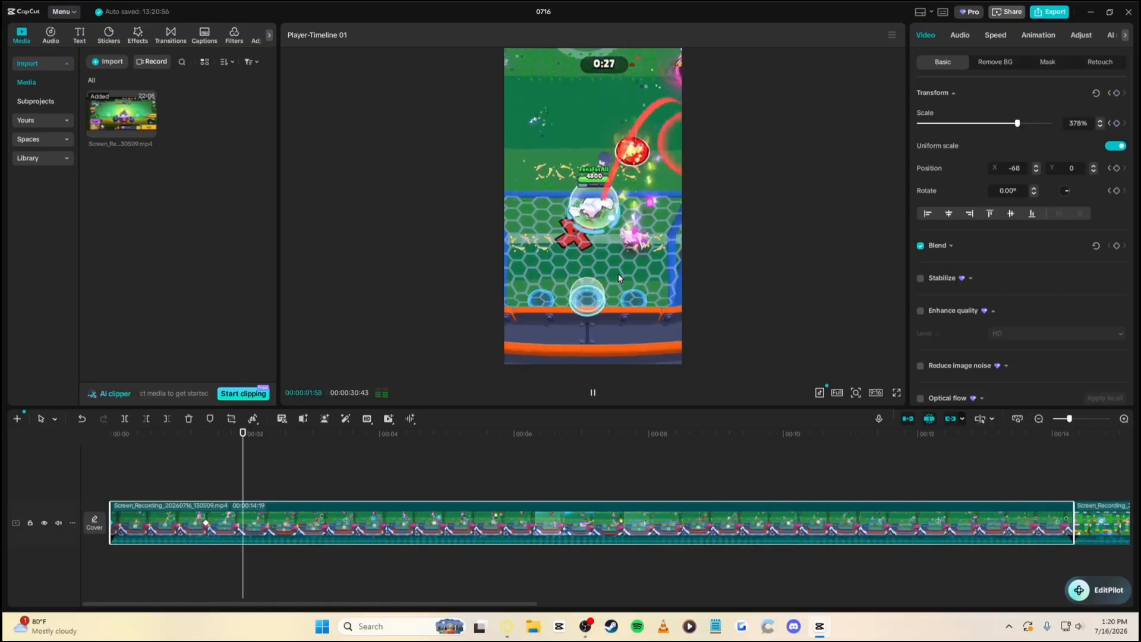
drag(598, 277, 583, 281)
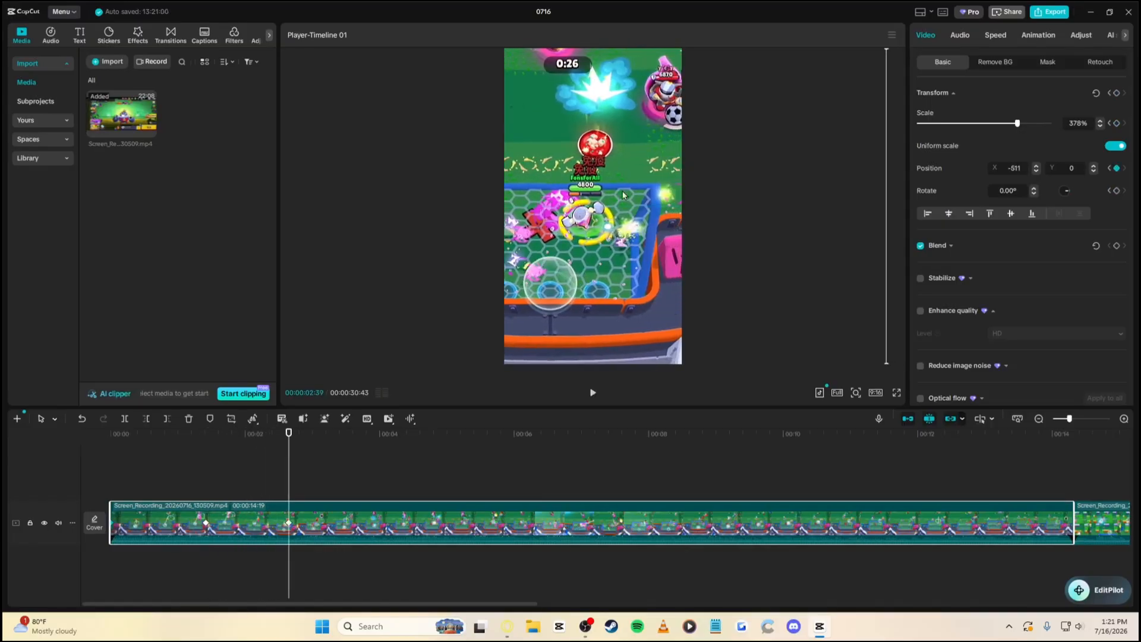
key(space)
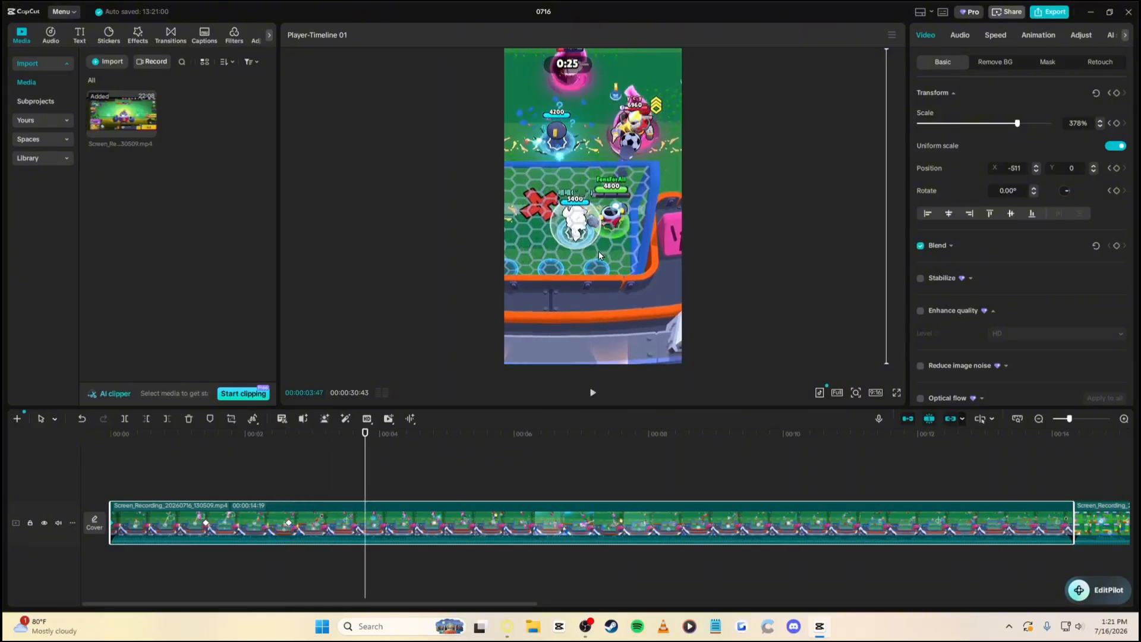
drag(597, 251, 593, 252)
key(space)
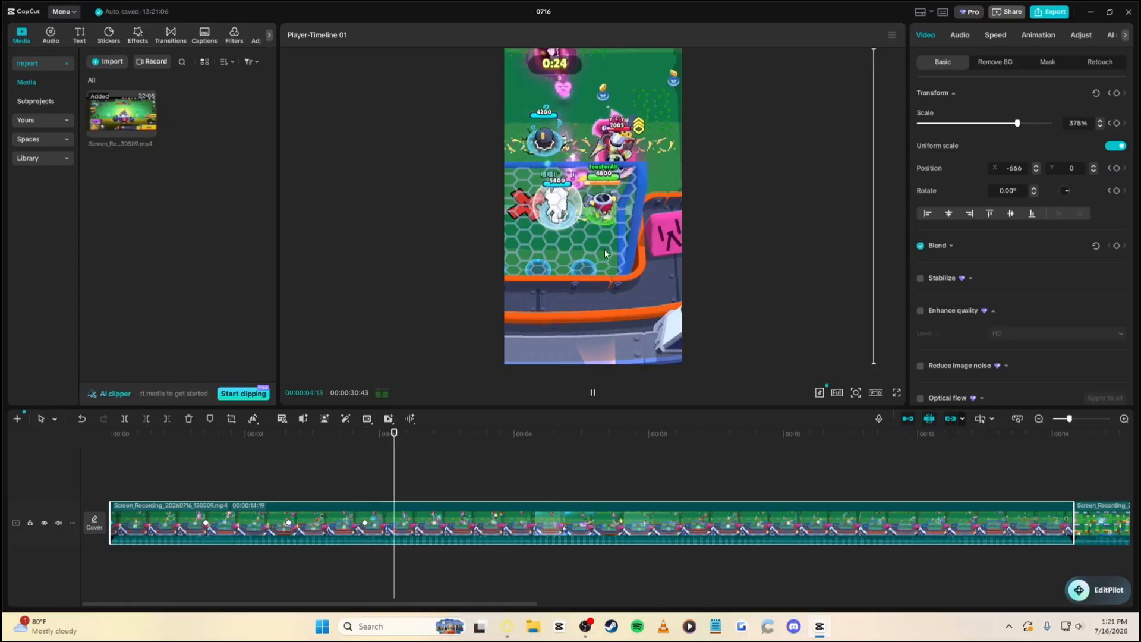
key(space)
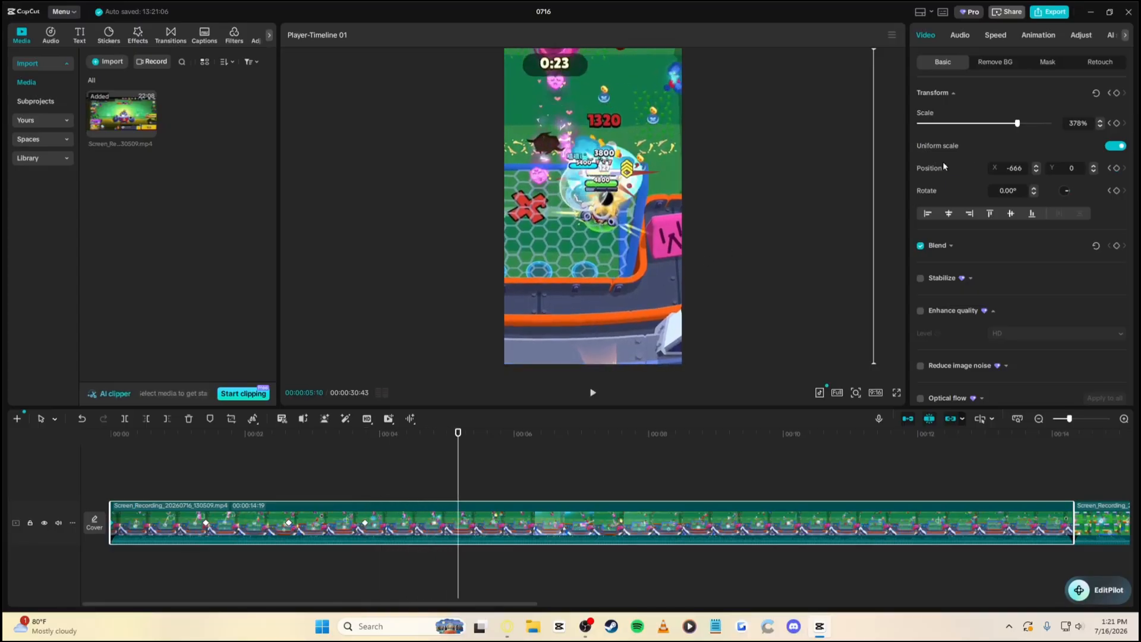
Zoom the clip to 500% at 00:00:04:32
drag(458, 433, 365, 450)
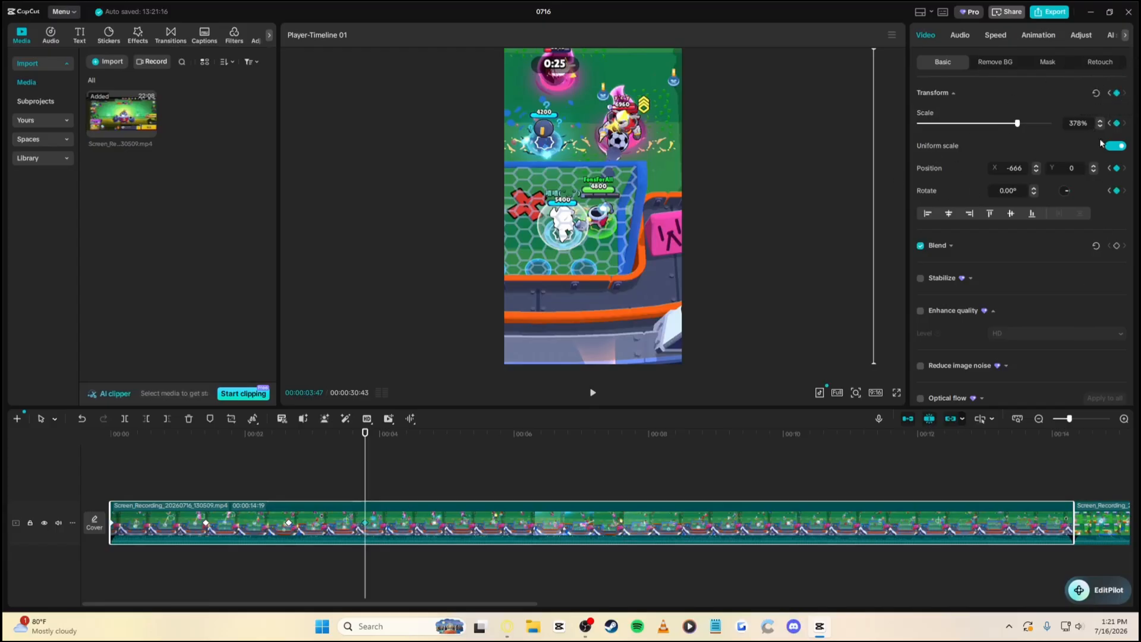
drag(404, 441, 416, 441)
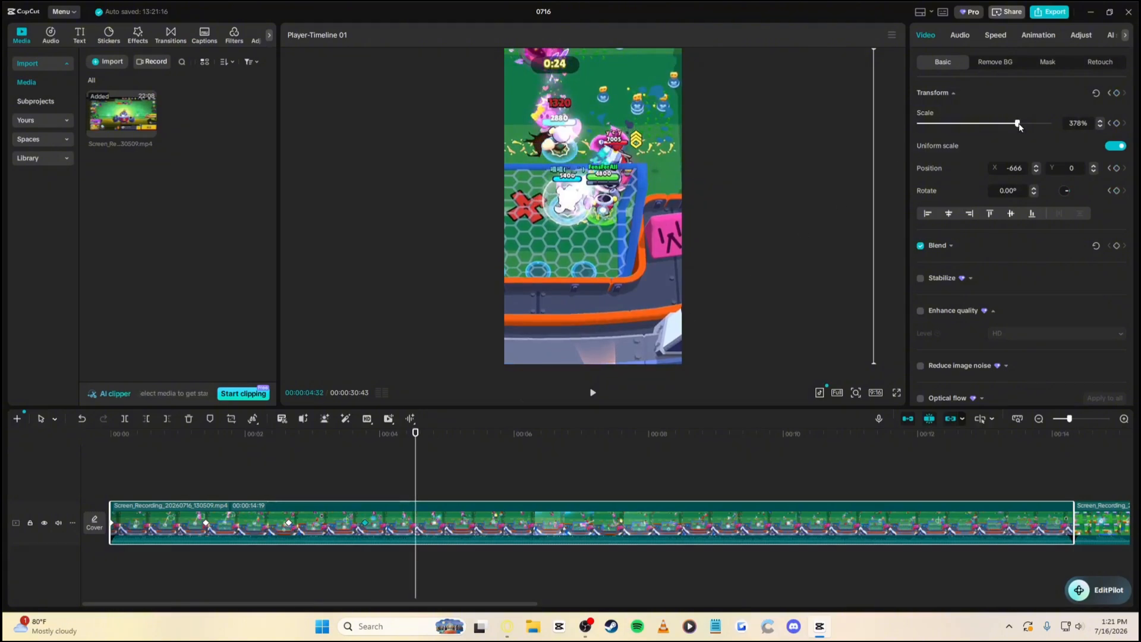
drag(1018, 127, 1129, 136)
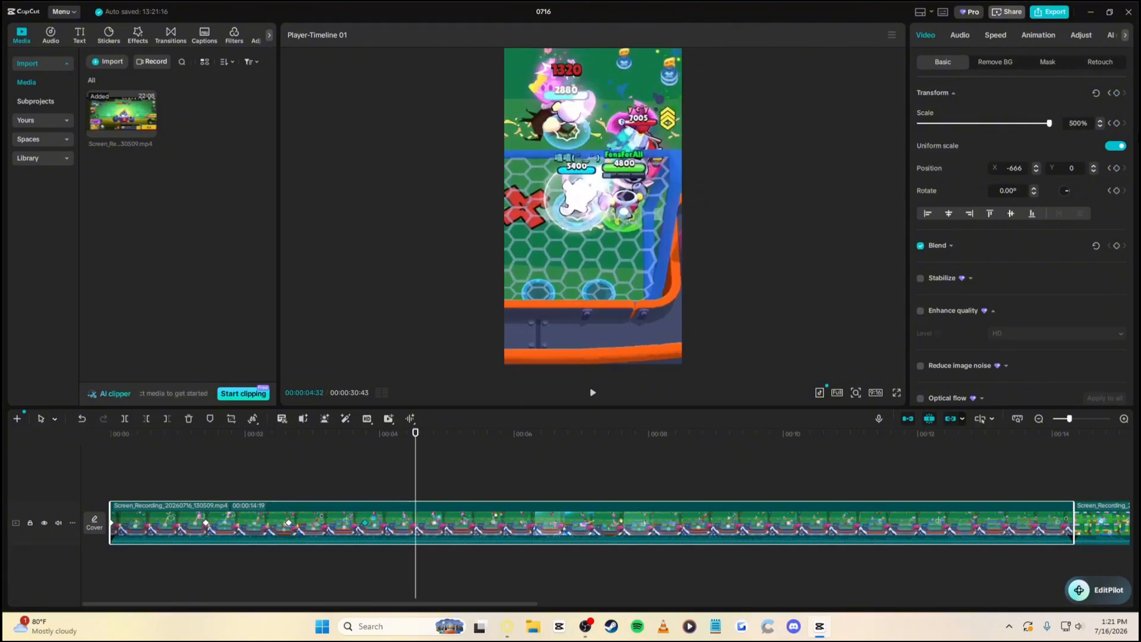
Add a keyframe and pan the 500% frame left to keep the fight centred
click(1117, 92)
drag(605, 251, 582, 250)
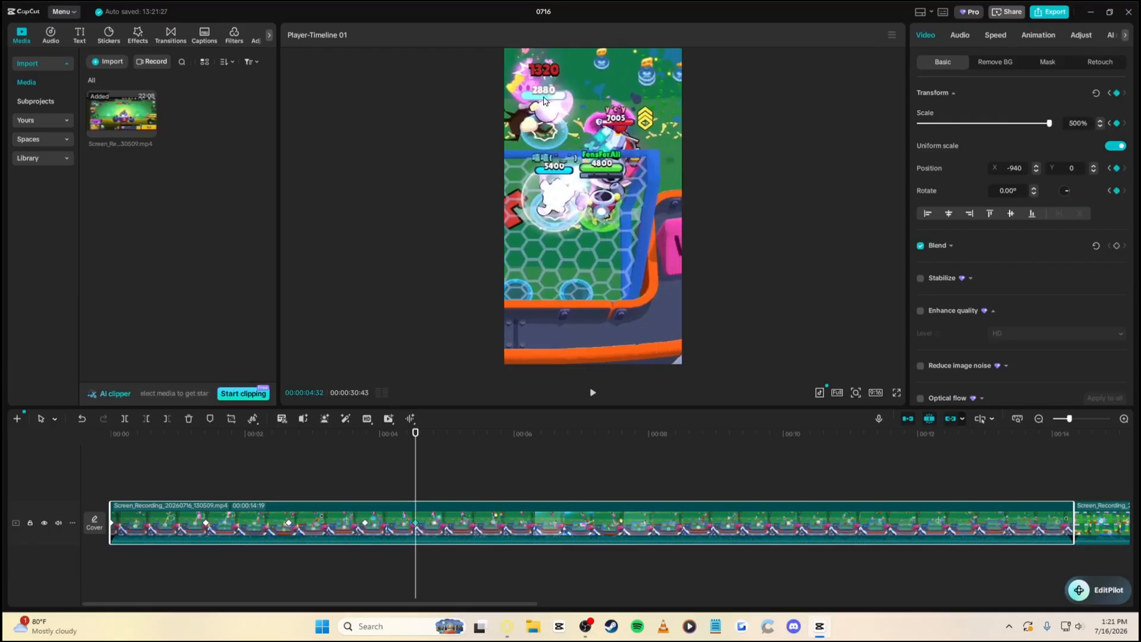
key(space)
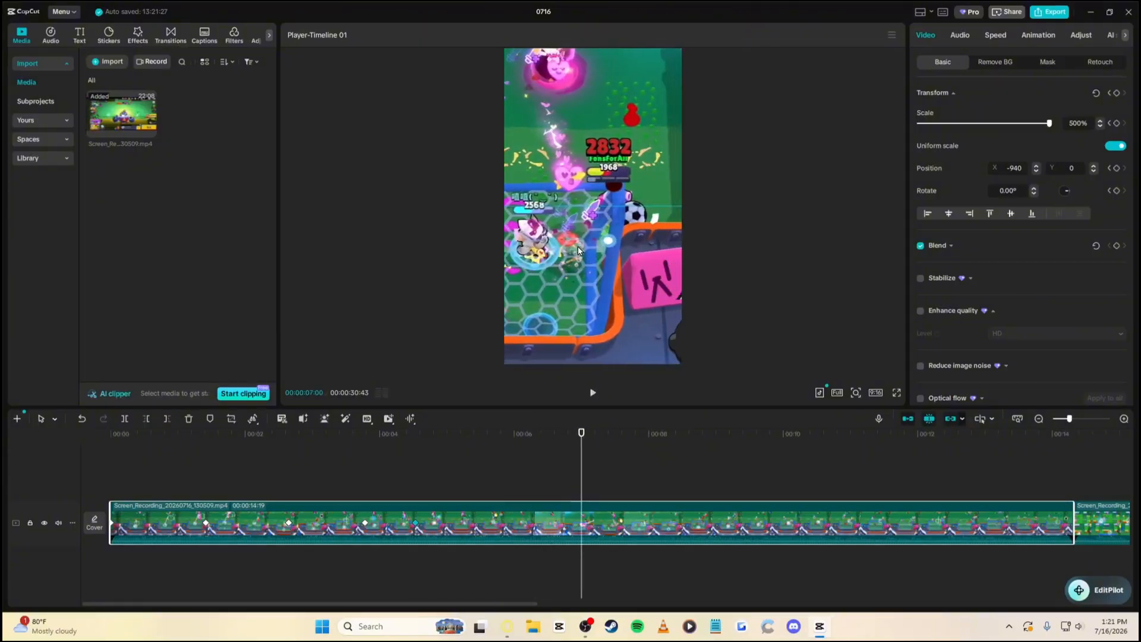
key(space)
drag(569, 246, 618, 252)
key(space)
key(space)
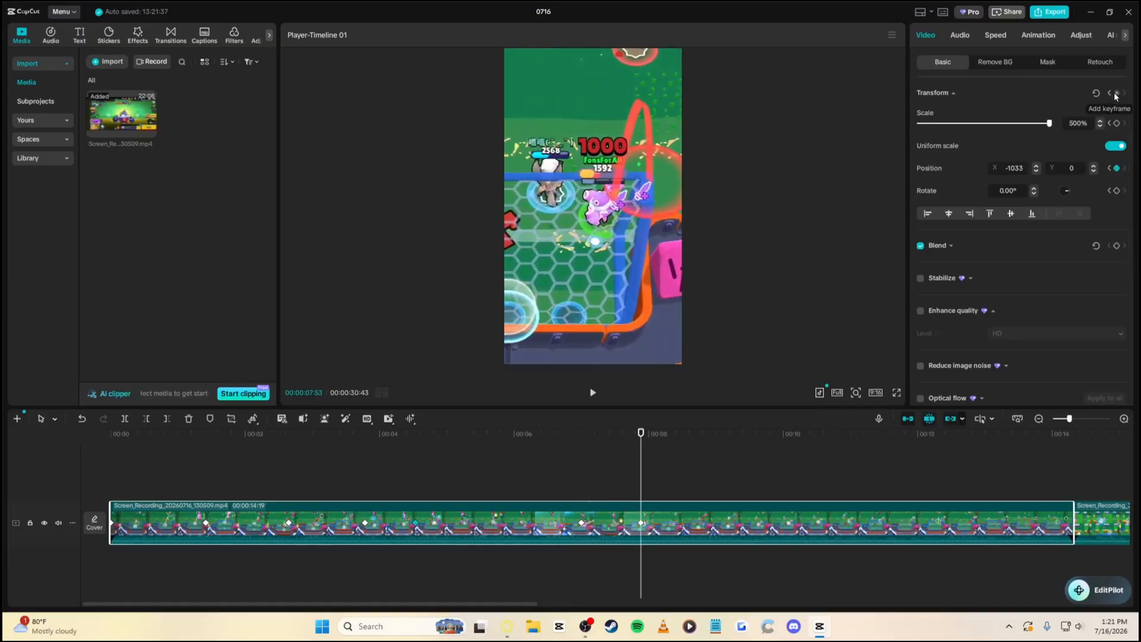
key(space)
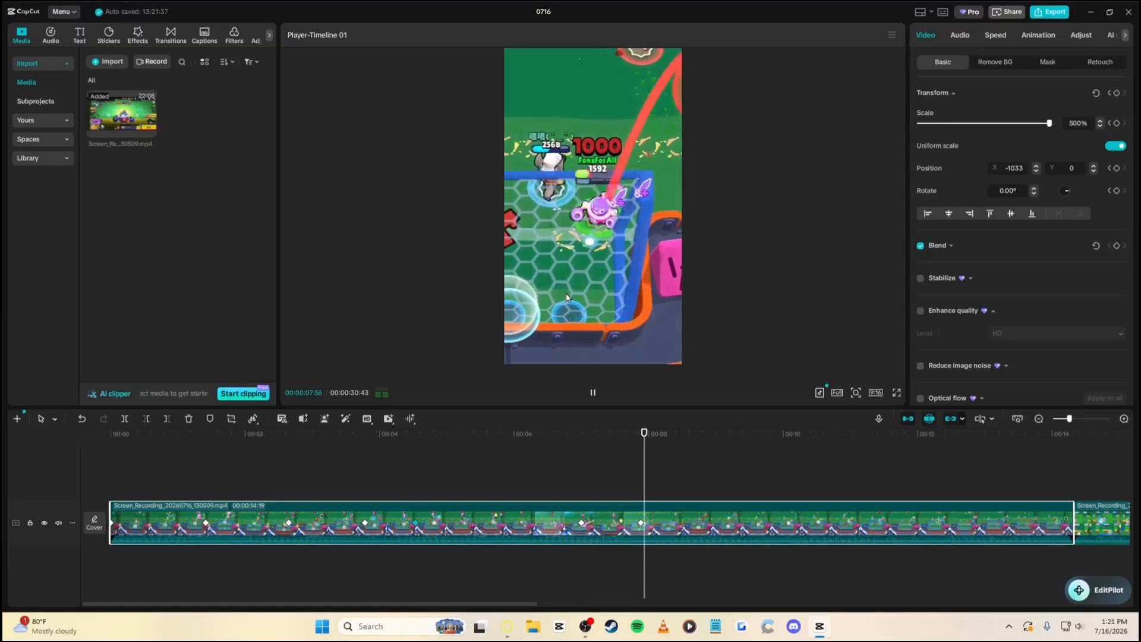
key(space)
Keep keyframing the pan to about 13 seconds, ending near X -1196, Y -367
drag(580, 294, 618, 291)
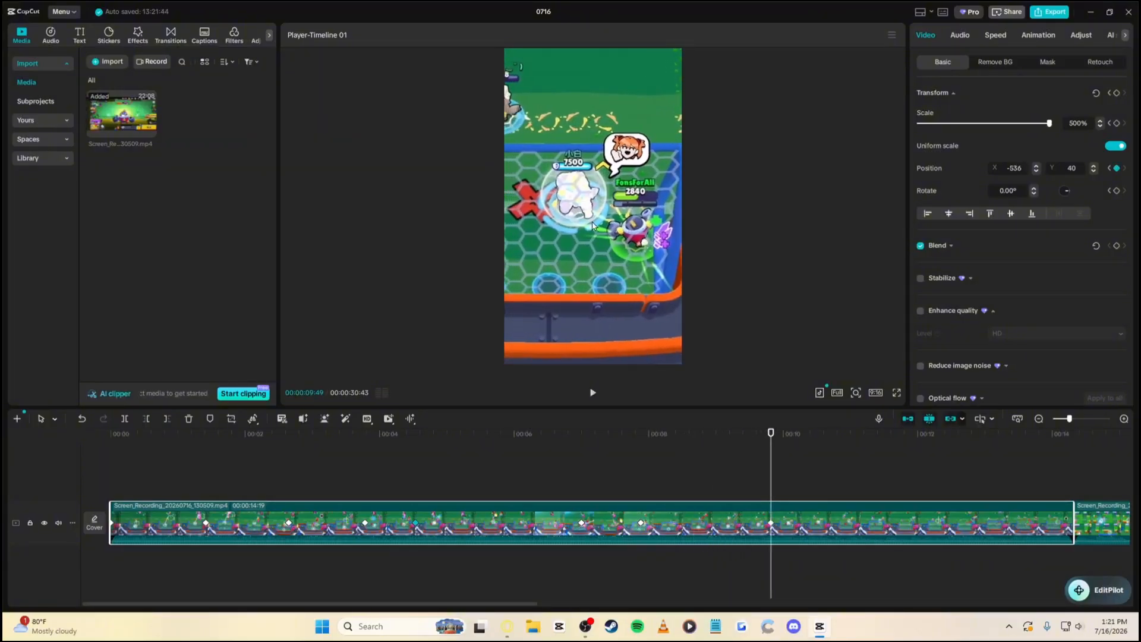
key(space)
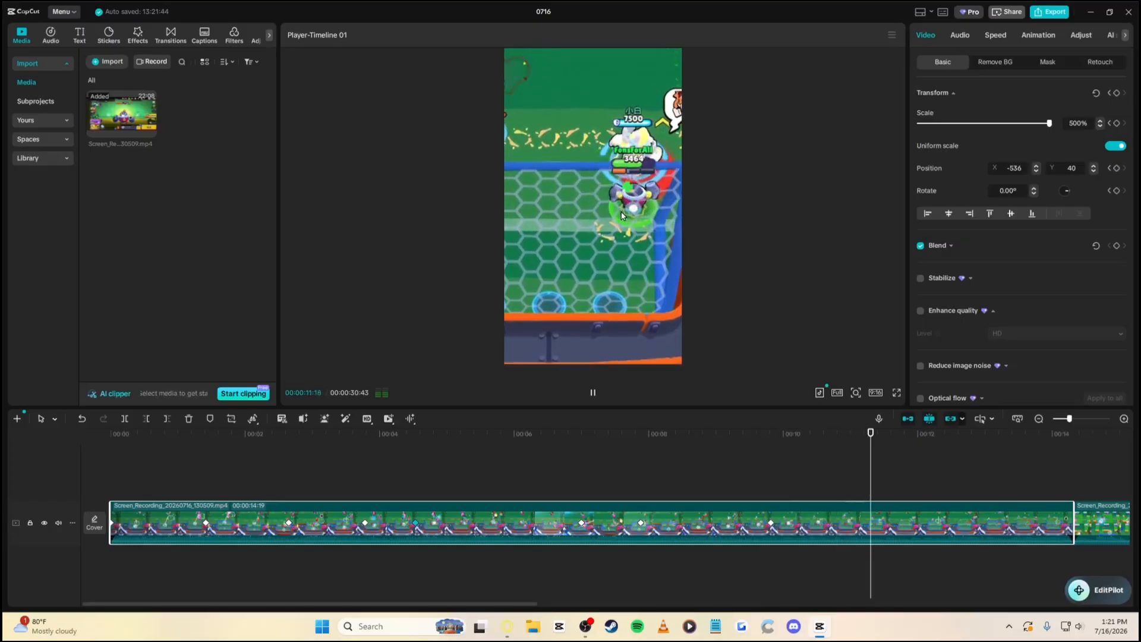
key(space)
drag(621, 212, 562, 215)
key(space)
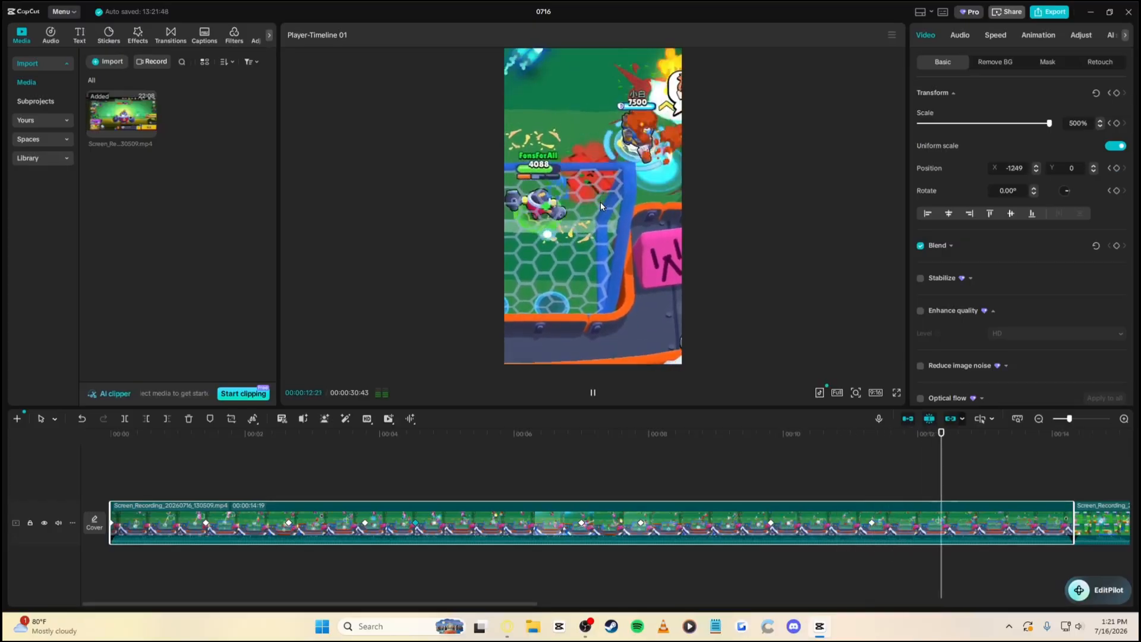
key(space)
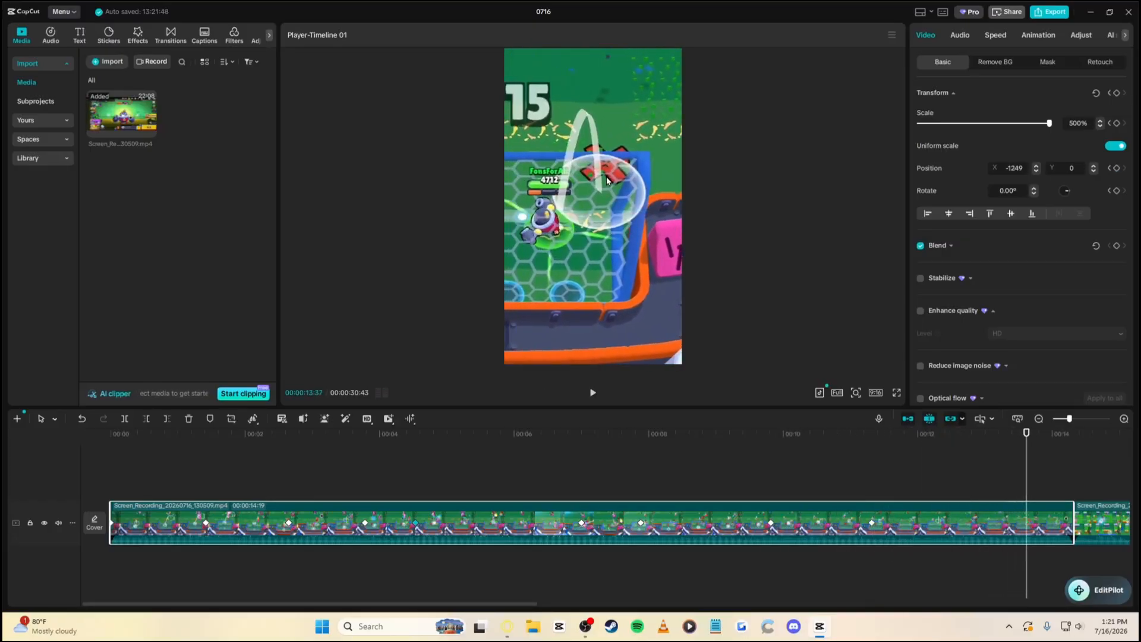
mouse_move(605, 180)
mouse_down()
mouse_move(597, 214)
mouse_move(594, 189)
mouse_up()
Preview the keyframed pan and return the playhead to 00:00:03:47
key(space)
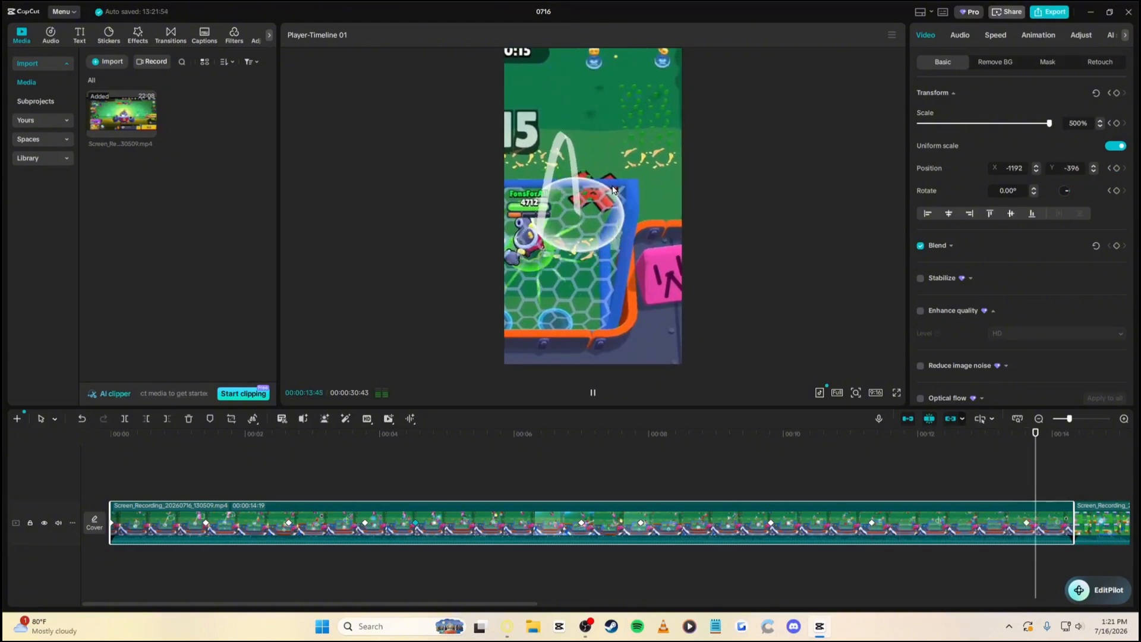
click(1020, 448)
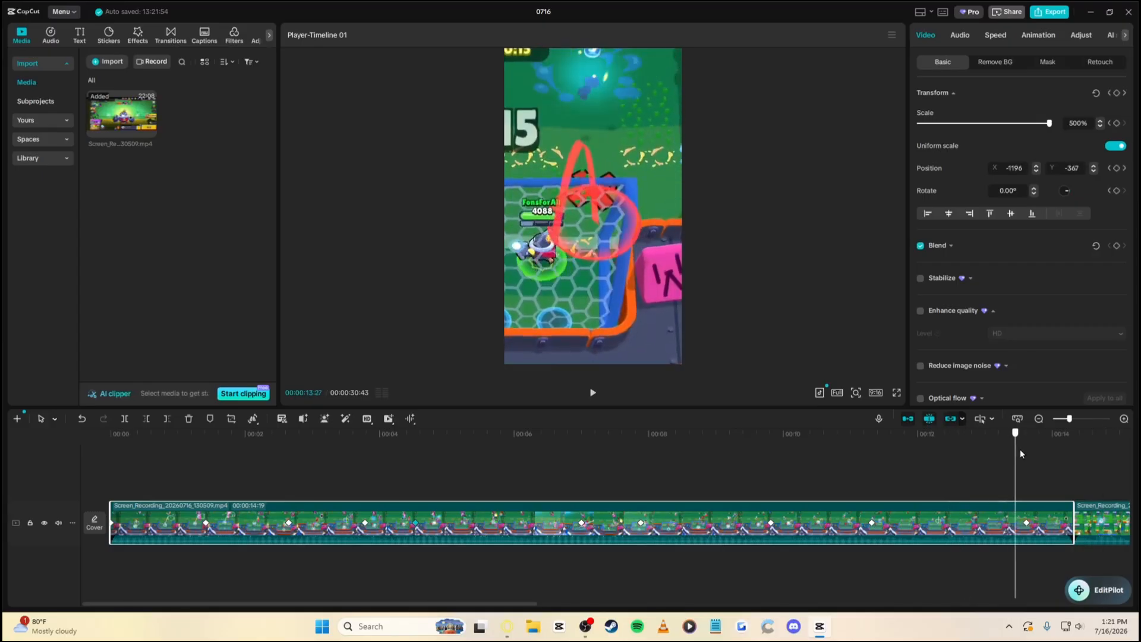
drag(1028, 450, 365, 469)
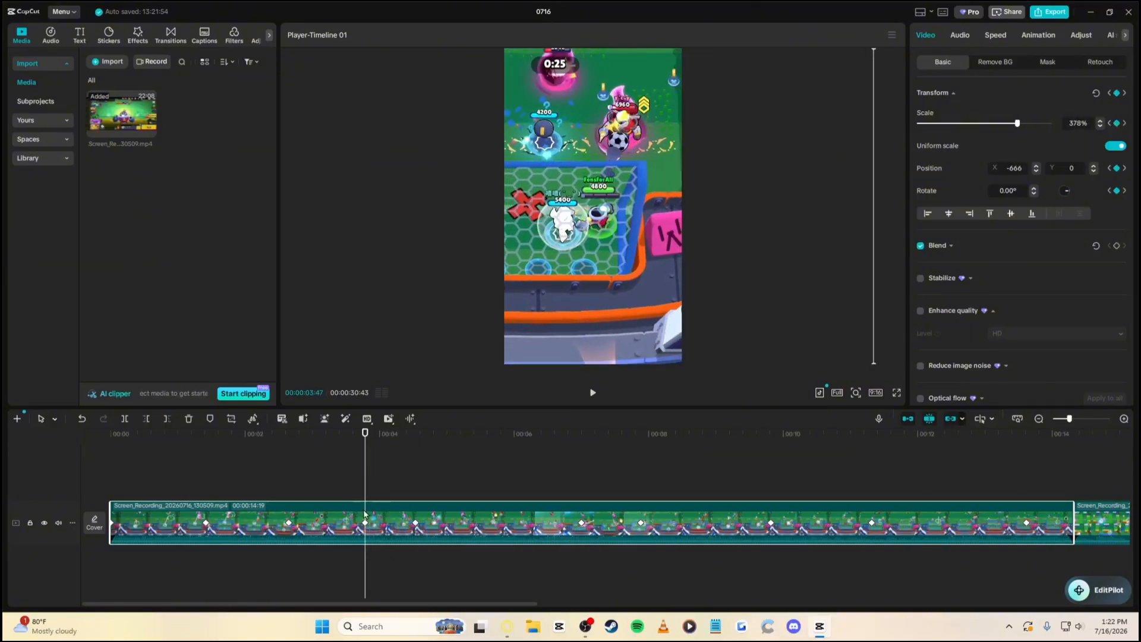
Split out the 1.8-second stretch from 00:00:03:47 to 00:00:05:34 and select it for speed editing
click(125, 419)
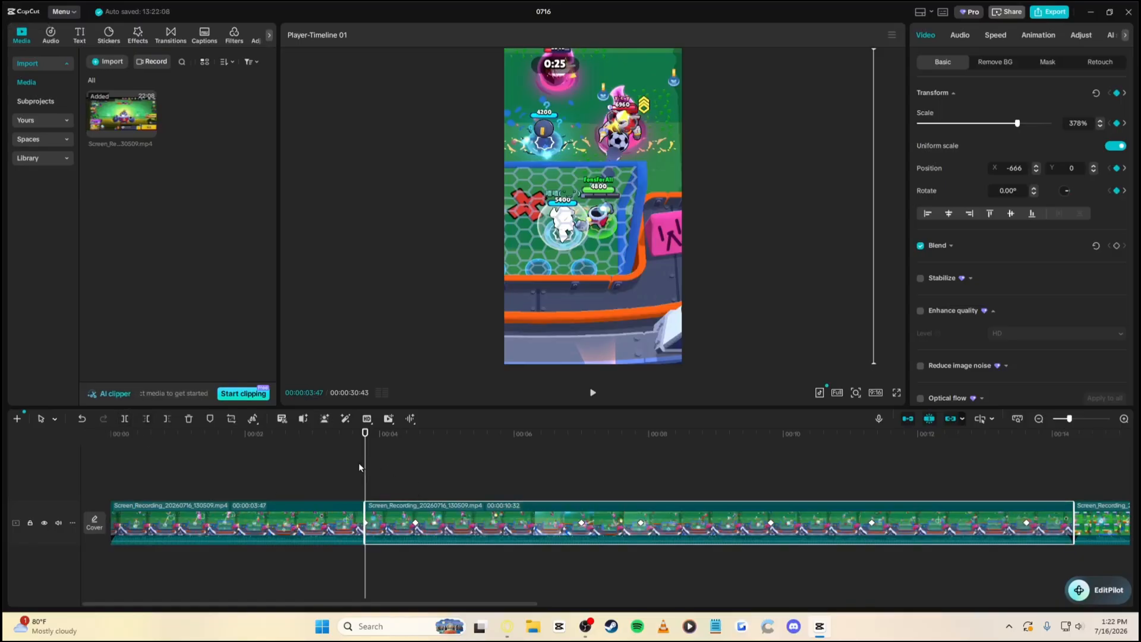
drag(363, 470, 486, 473)
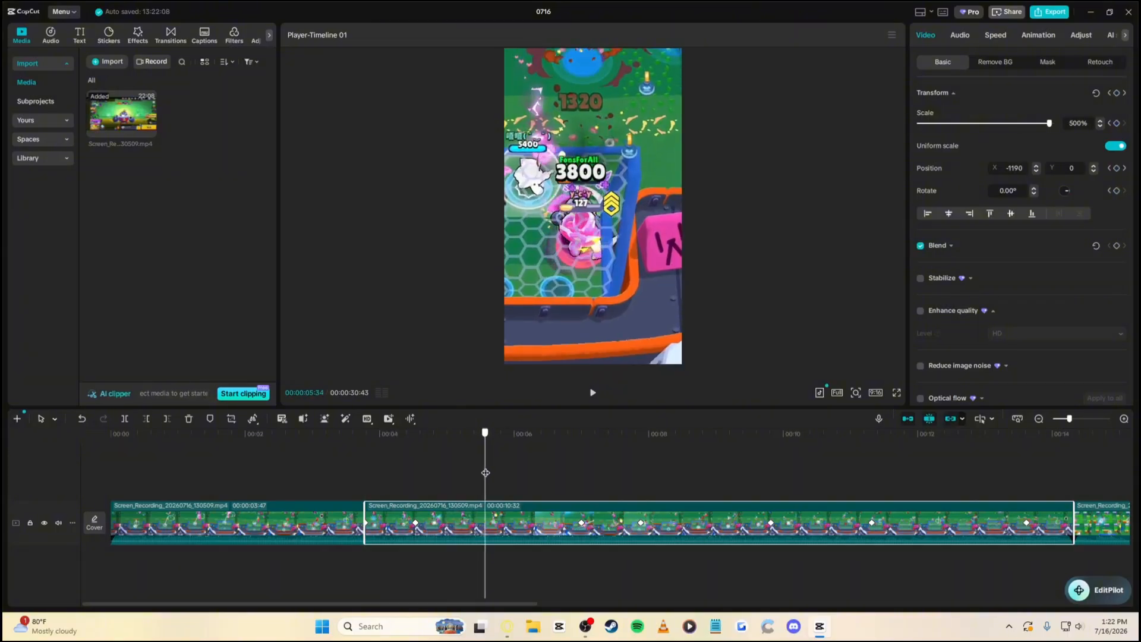
click(125, 419)
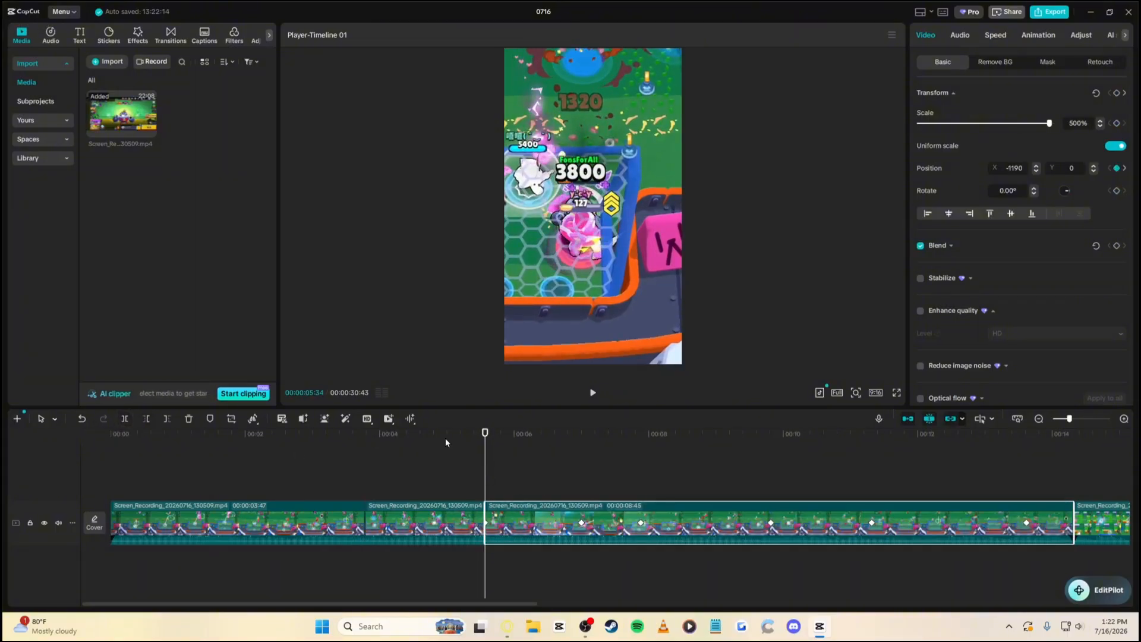
click(405, 434)
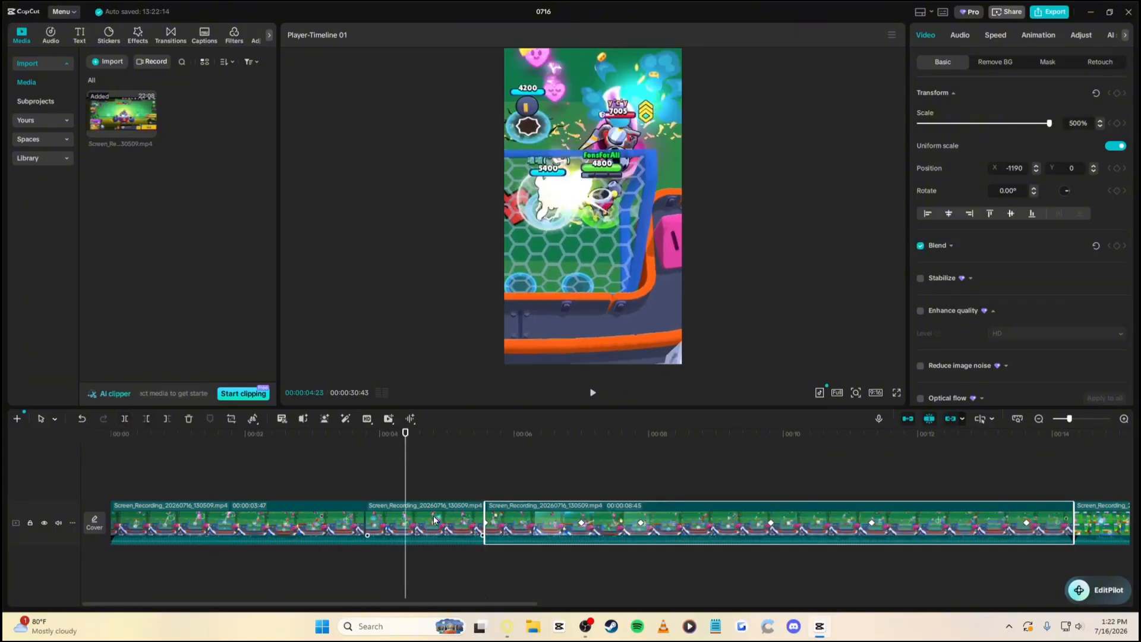
click(996, 37)
Slow the middle clip from 0.50x down to 0.30x, stretching it to 6.0s
drag(944, 110, 930, 109)
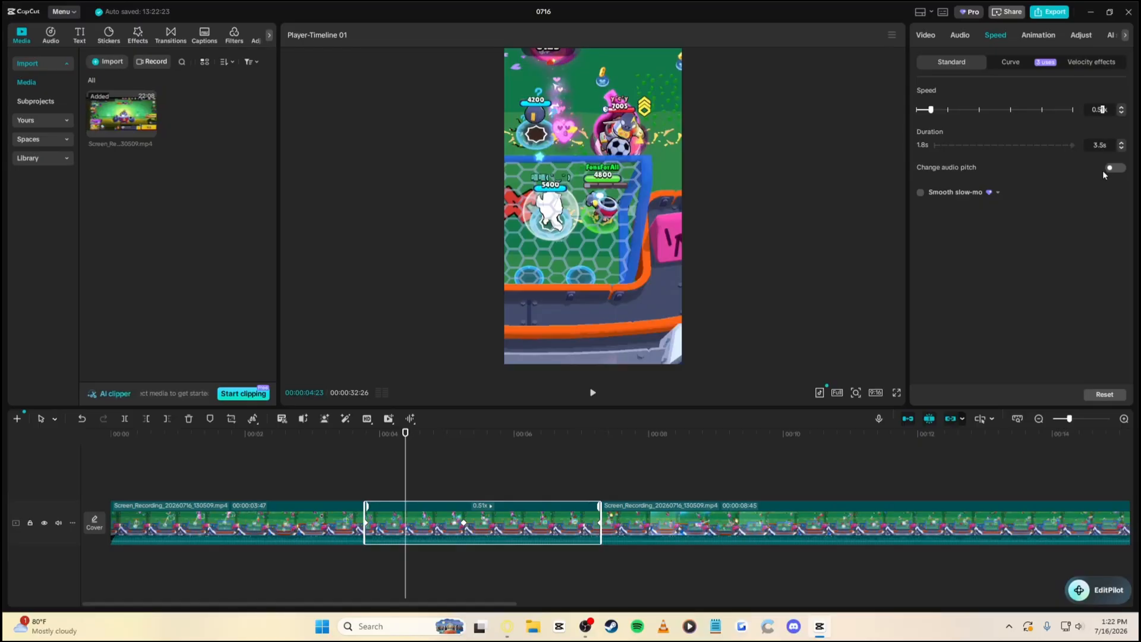
key(Return)
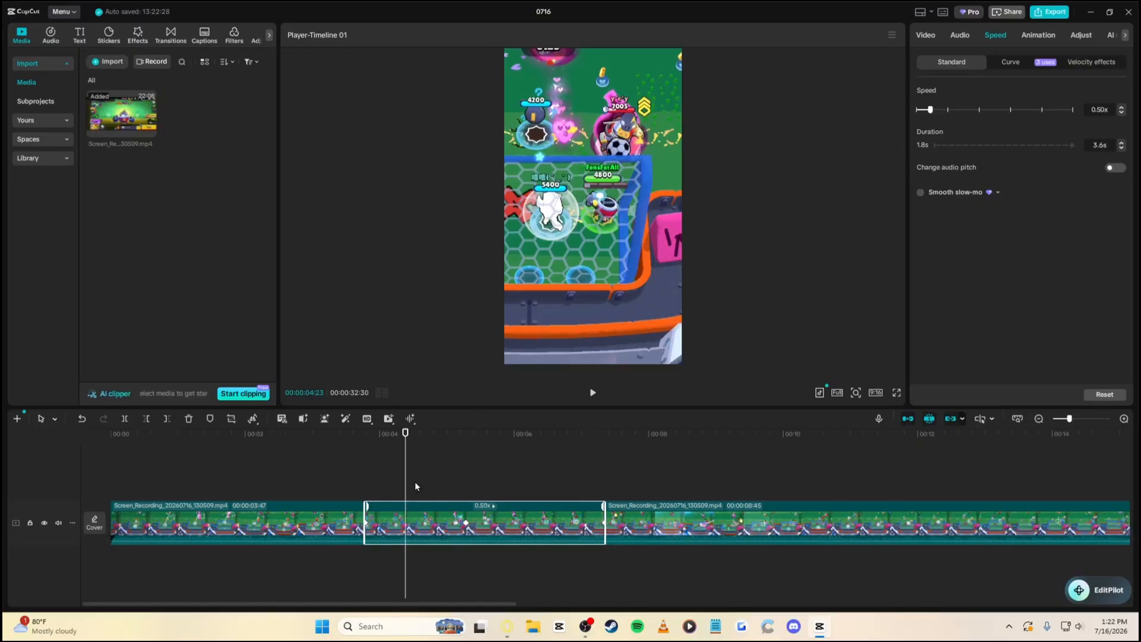
drag(409, 441, 364, 453)
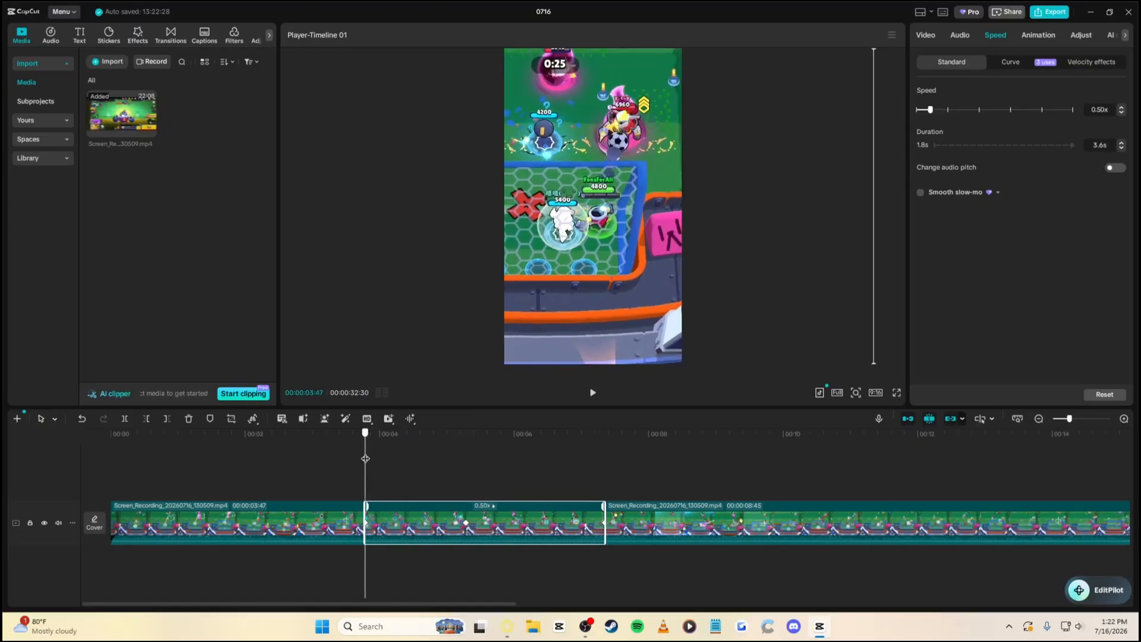
click(1122, 112)
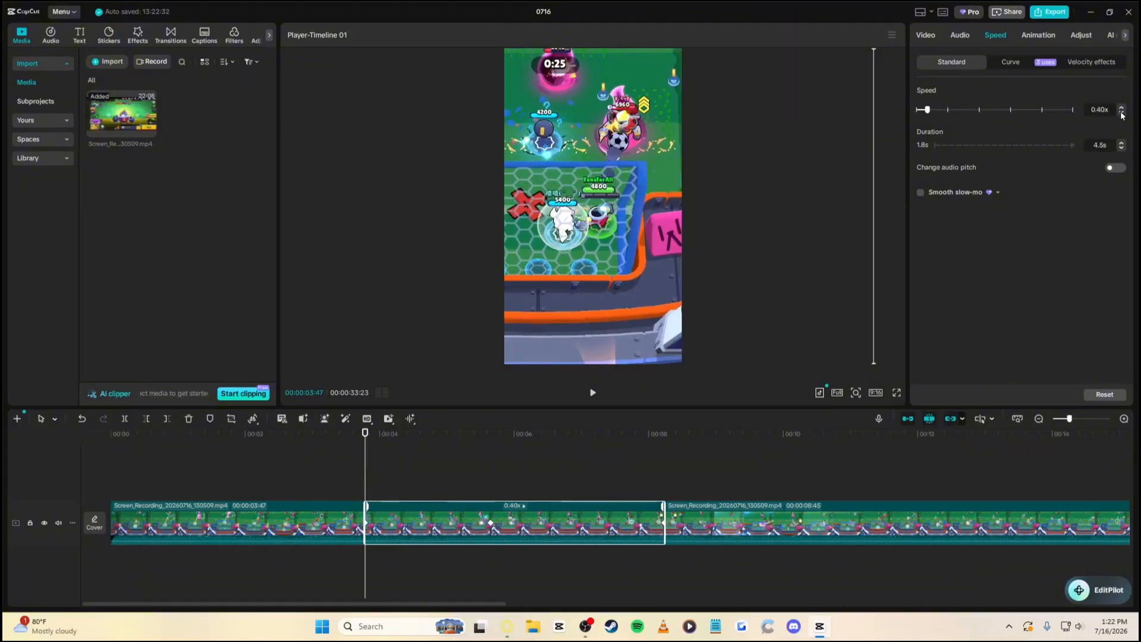
click(1122, 113)
Play through the slow-motion section, pausing around 00:00:08:33
key(space)
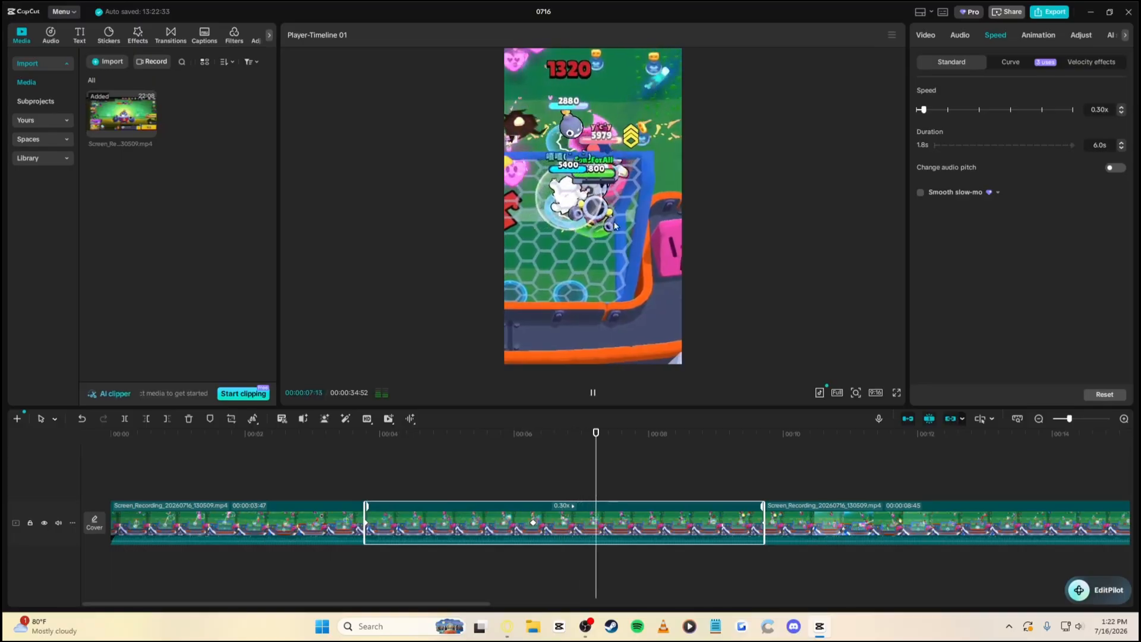
key(space)
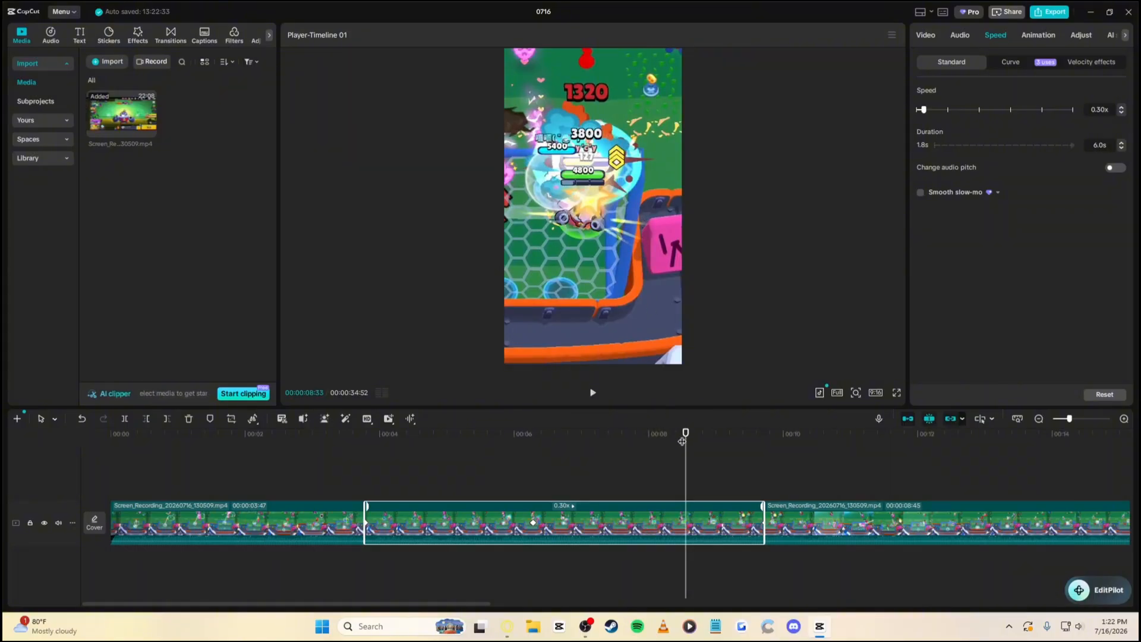
key(space)
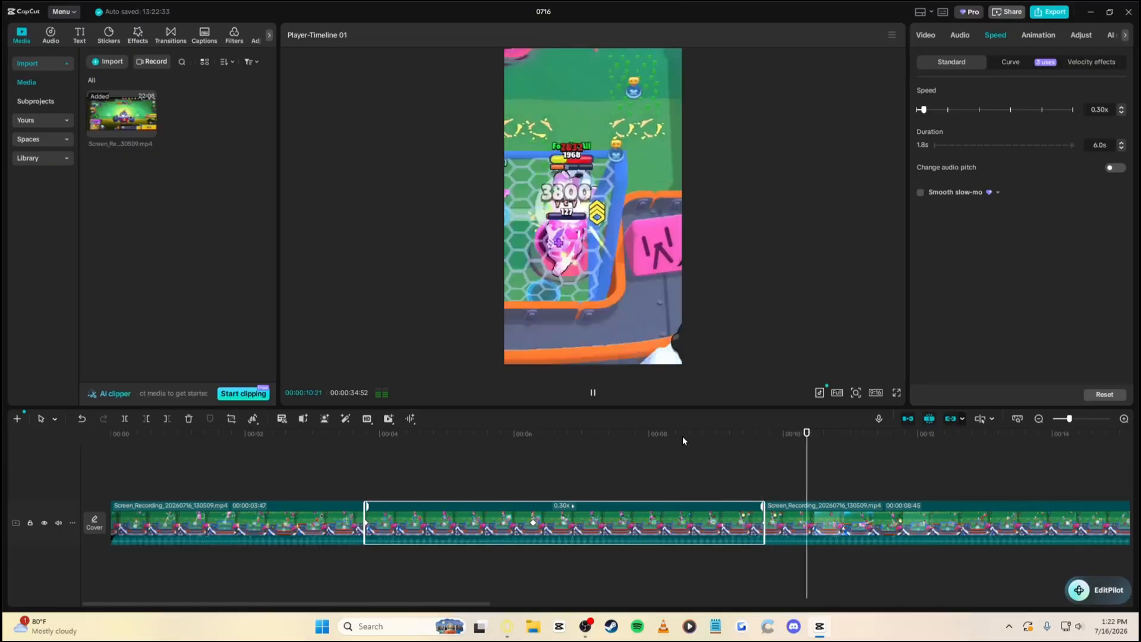
key(space)
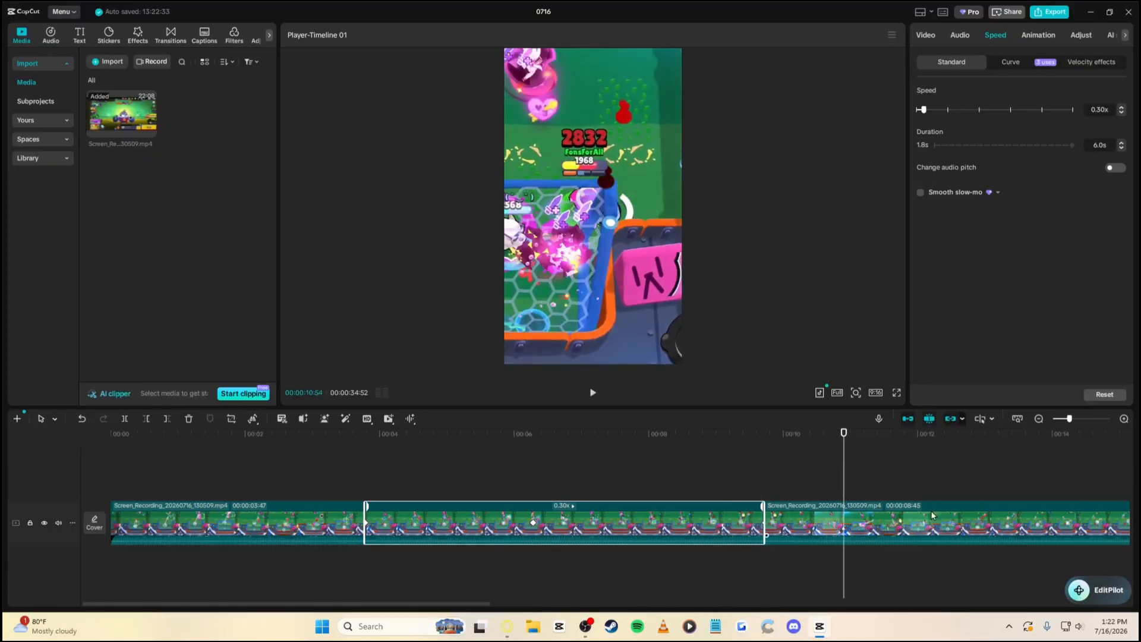
key(space)
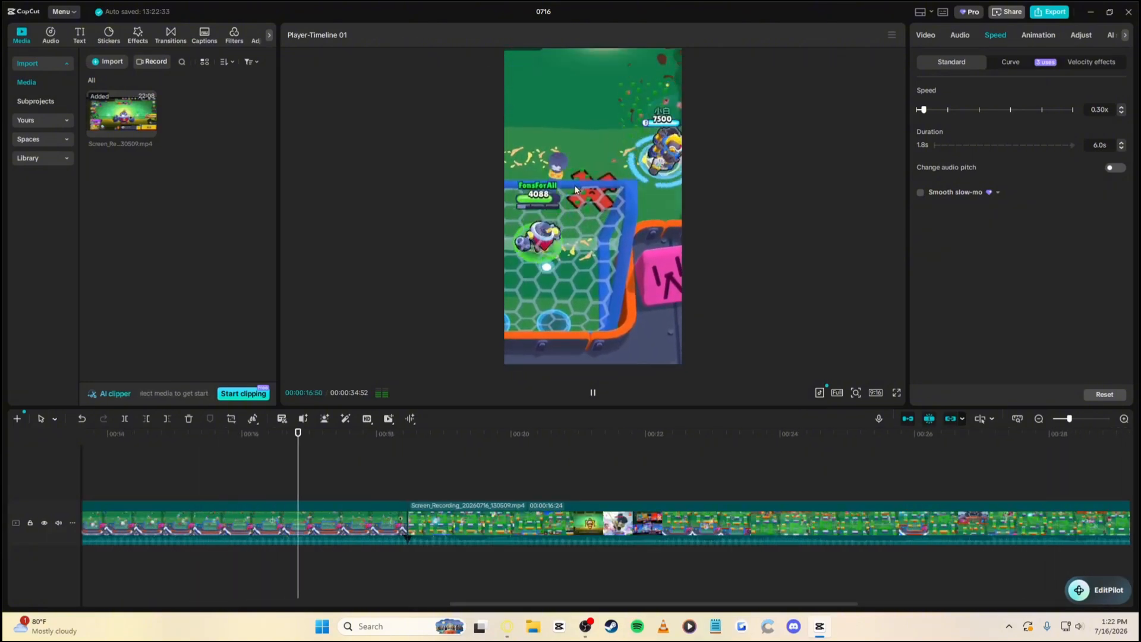
Pause at 00:00:17:37, select the 16.4-second clip and zoom the timeline out to view it
key(space)
drag(523, 604, 611, 602)
click(211, 526)
click(199, 444)
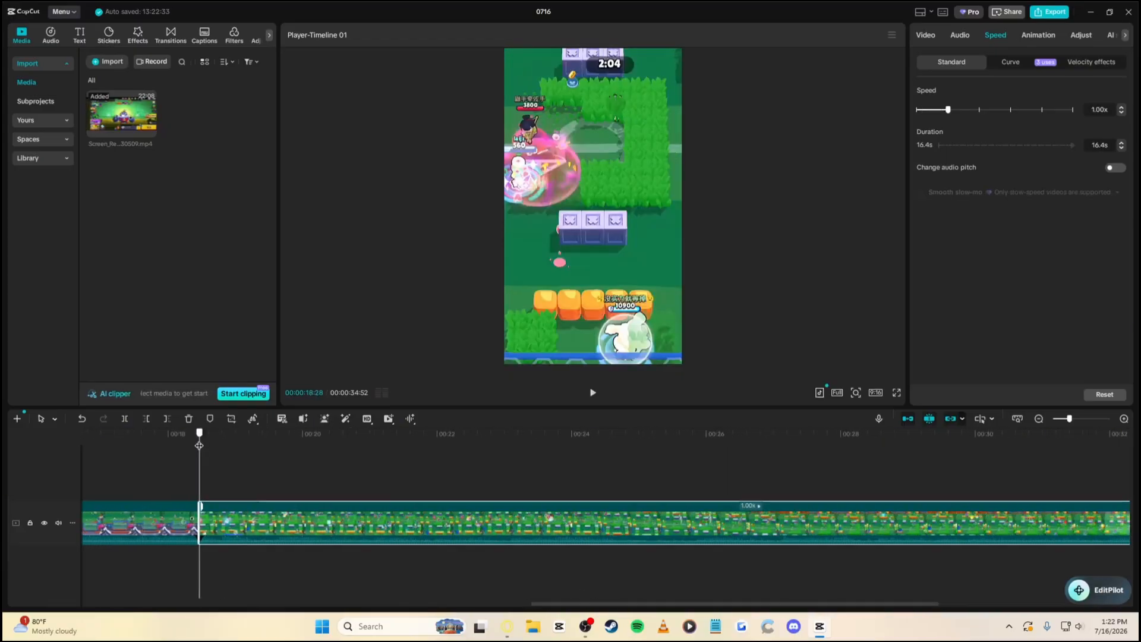
right_click(324, 522)
click(303, 523)
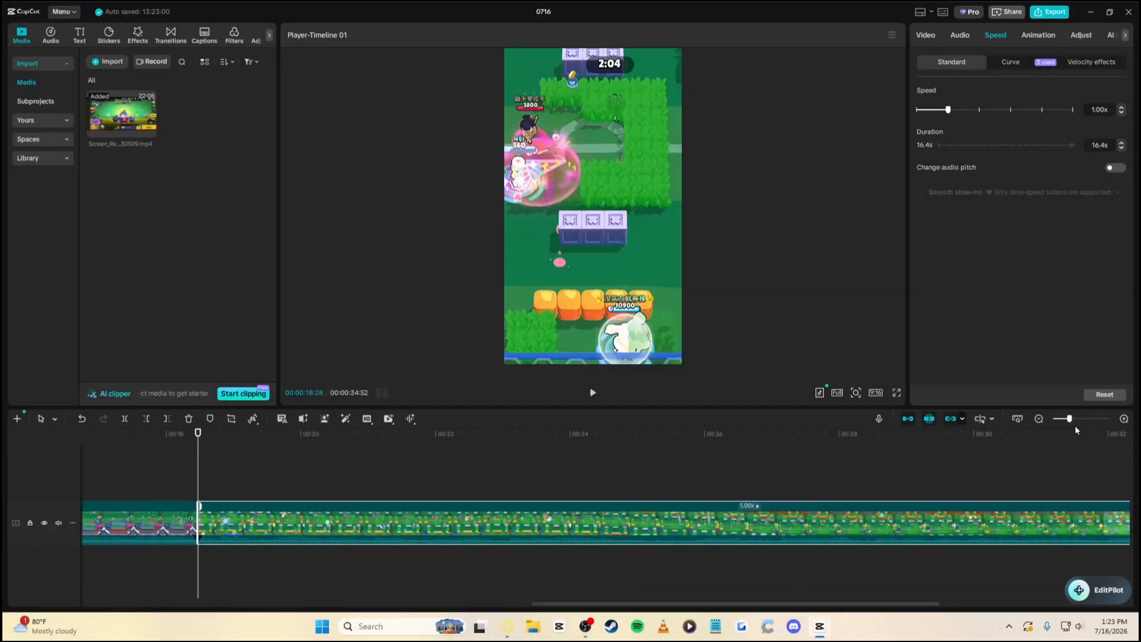
drag(1069, 419, 1068, 420)
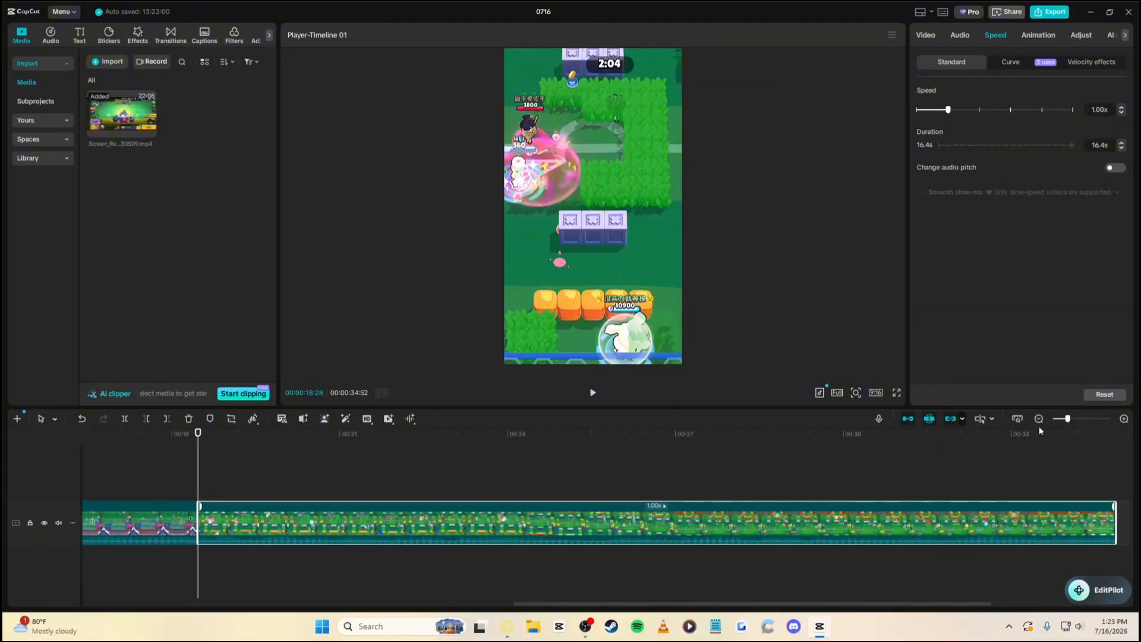
drag(236, 436, 305, 443)
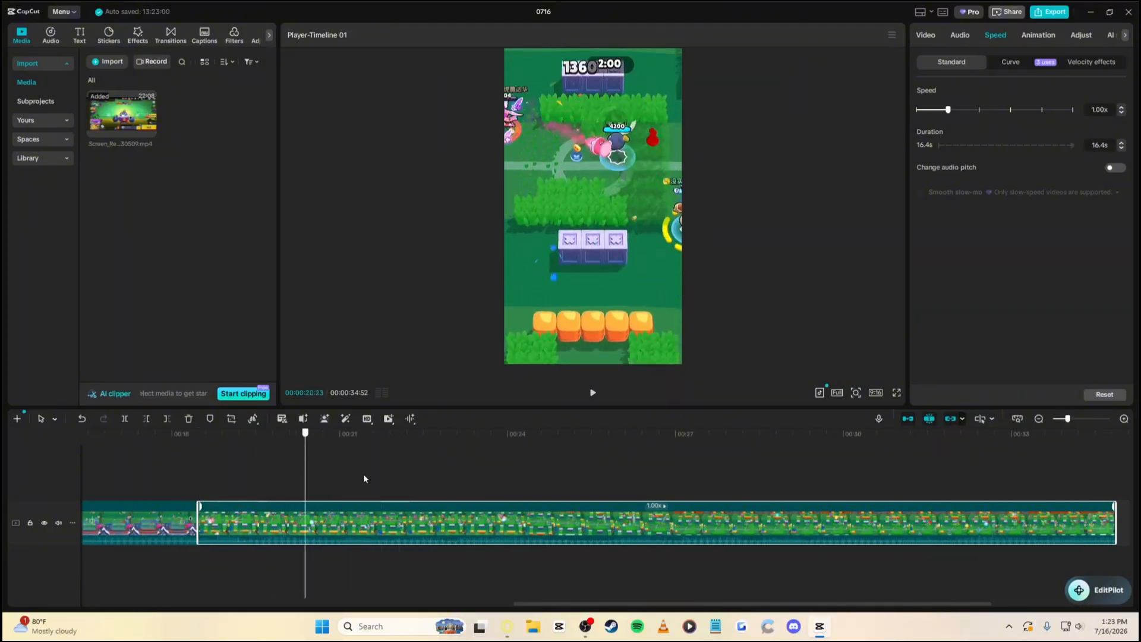
drag(364, 478, 198, 463)
Copy the 16.4-second clip and paste the duplicate at the end of the main track
right_click(586, 530)
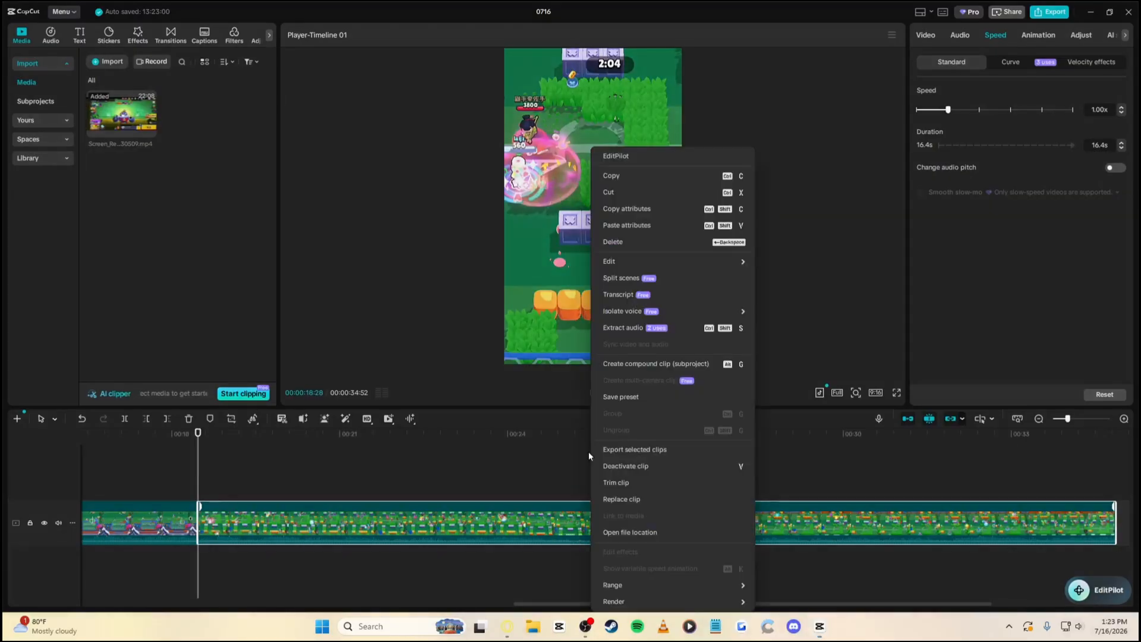
click(612, 175)
right_click(339, 486)
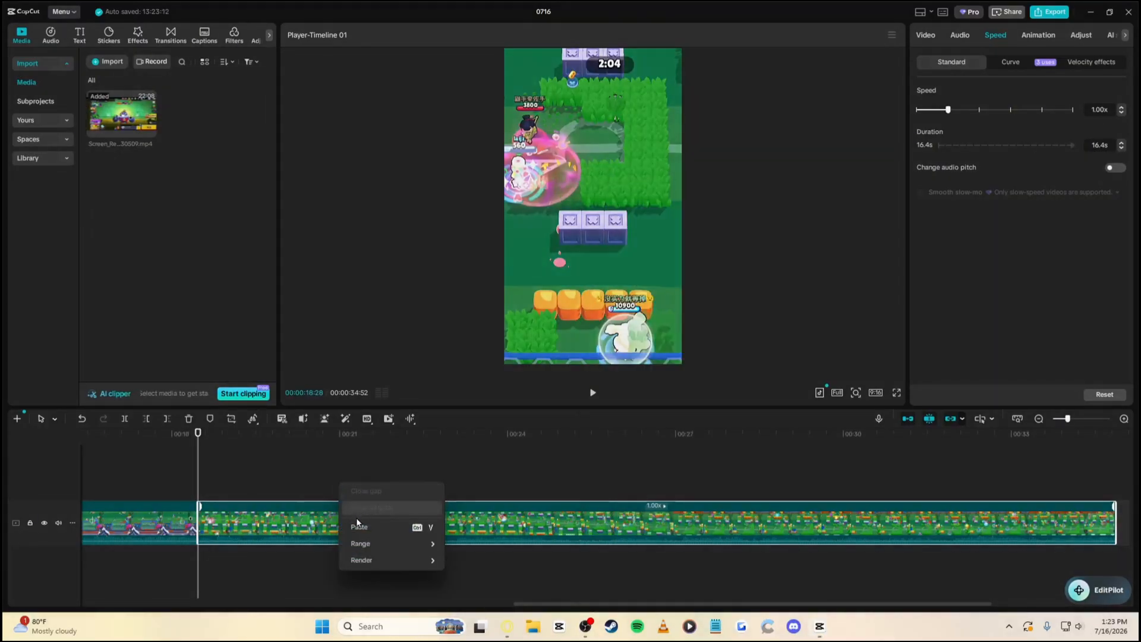
click(359, 541)
drag(271, 490, 1087, 526)
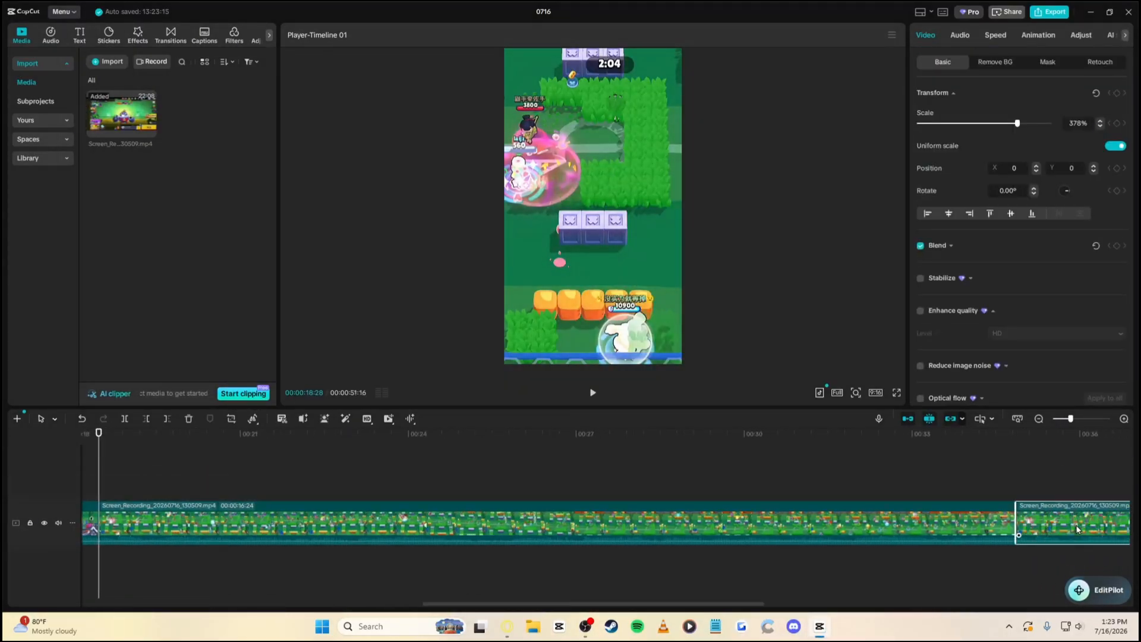
Pan the 16.4-second clip across to the brawler and set a transform keyframe
click(626, 529)
drag(557, 604, 526, 599)
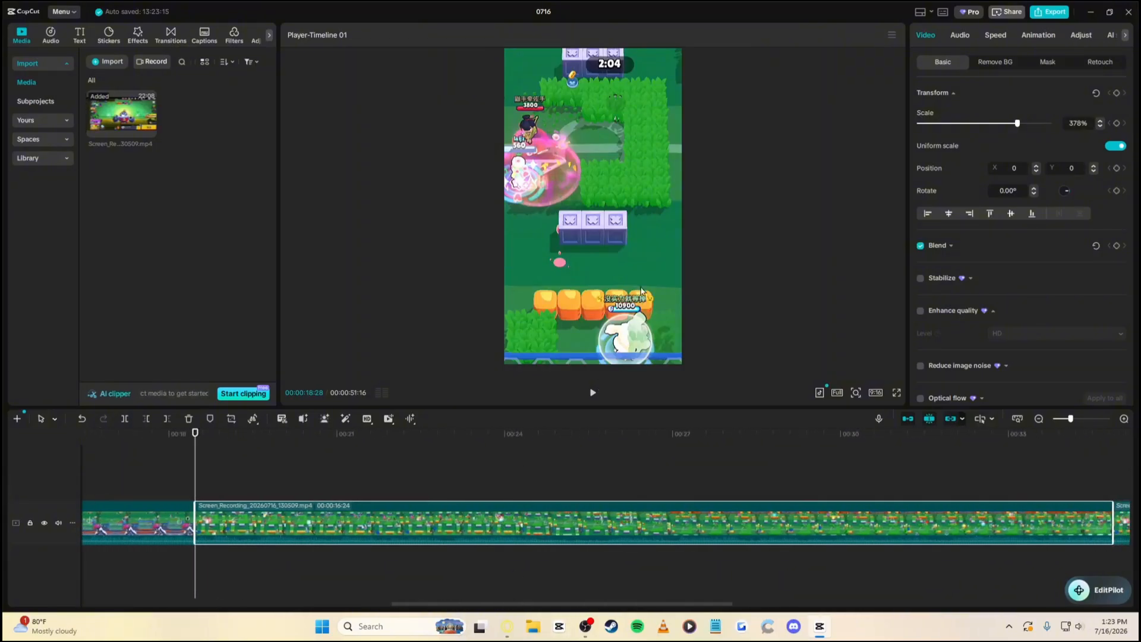
drag(642, 291, 581, 302)
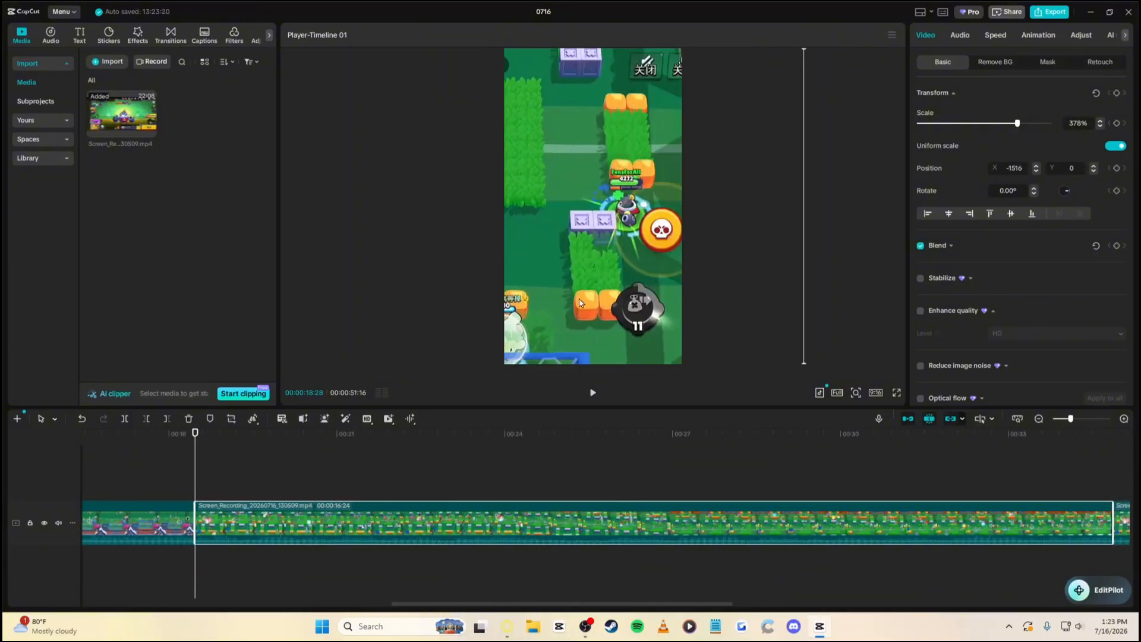
click(1117, 93)
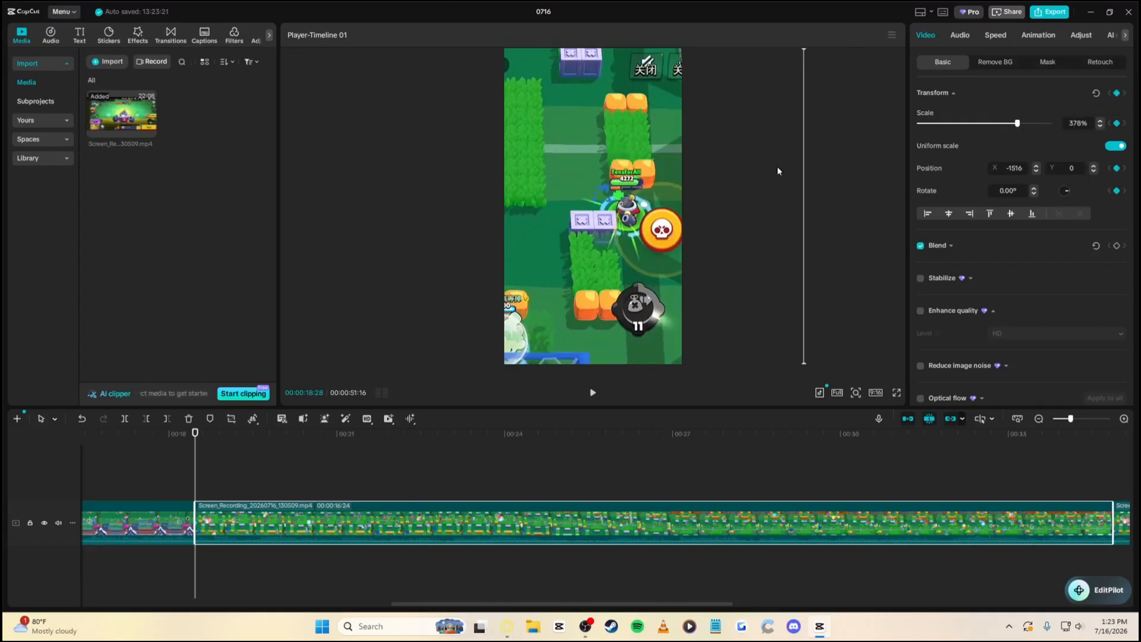
drag(627, 255, 590, 238)
At 00:00:19:39, zoom the clip out from 378% to 269%
key(space)
key(space)
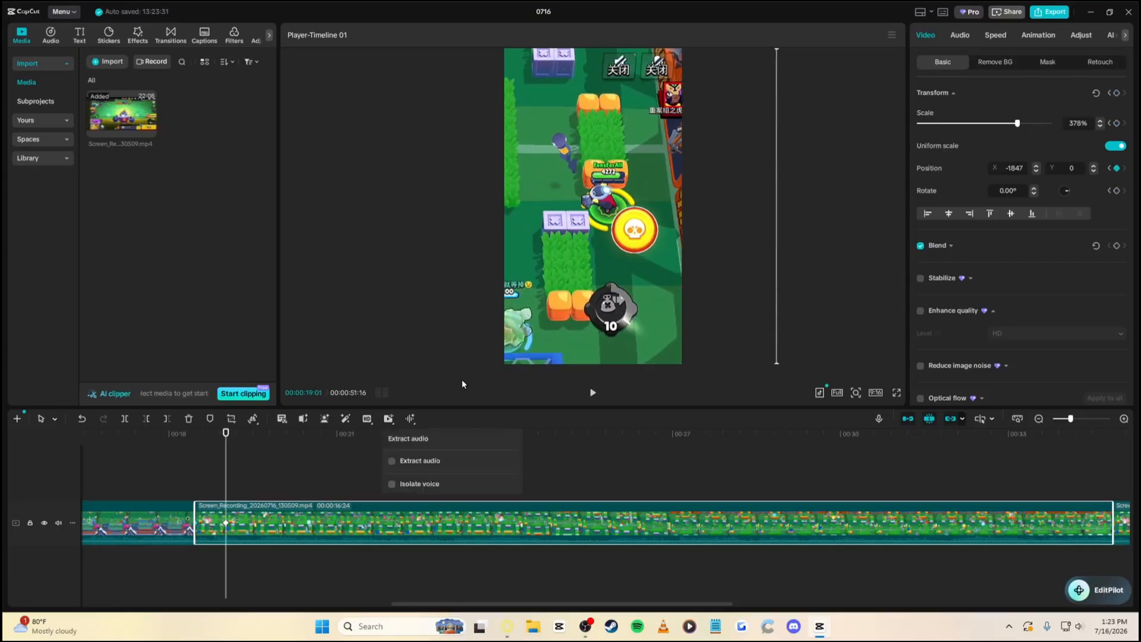
key(space)
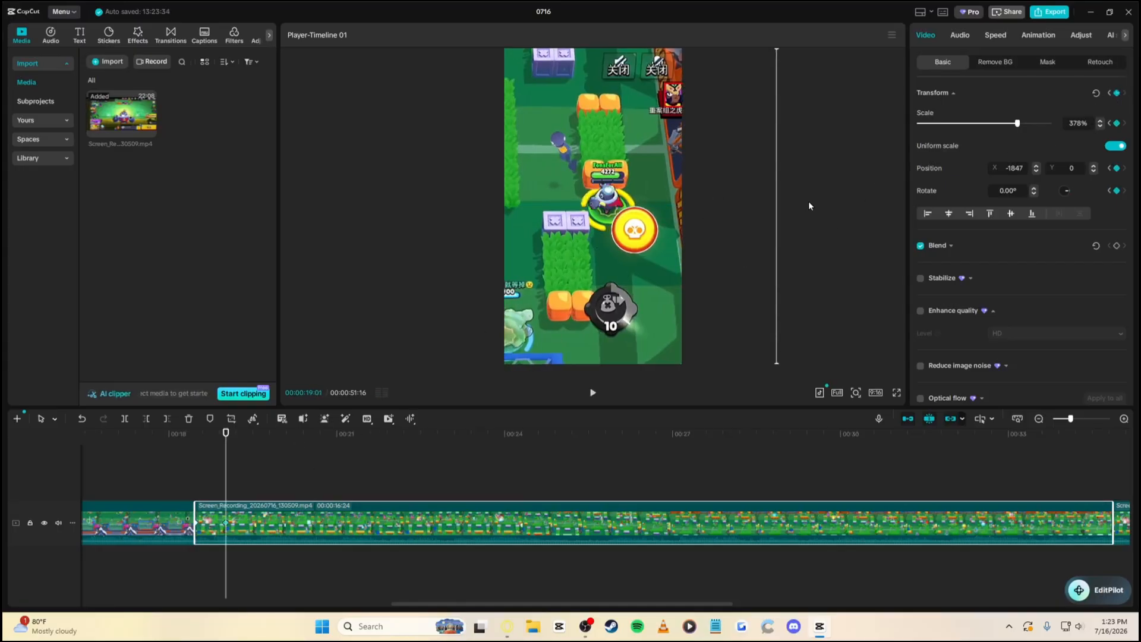
key(space)
drag(1014, 124, 989, 125)
Shrink the clip to about 237% and pan it right to keep the brawler centred
drag(497, 241, 633, 235)
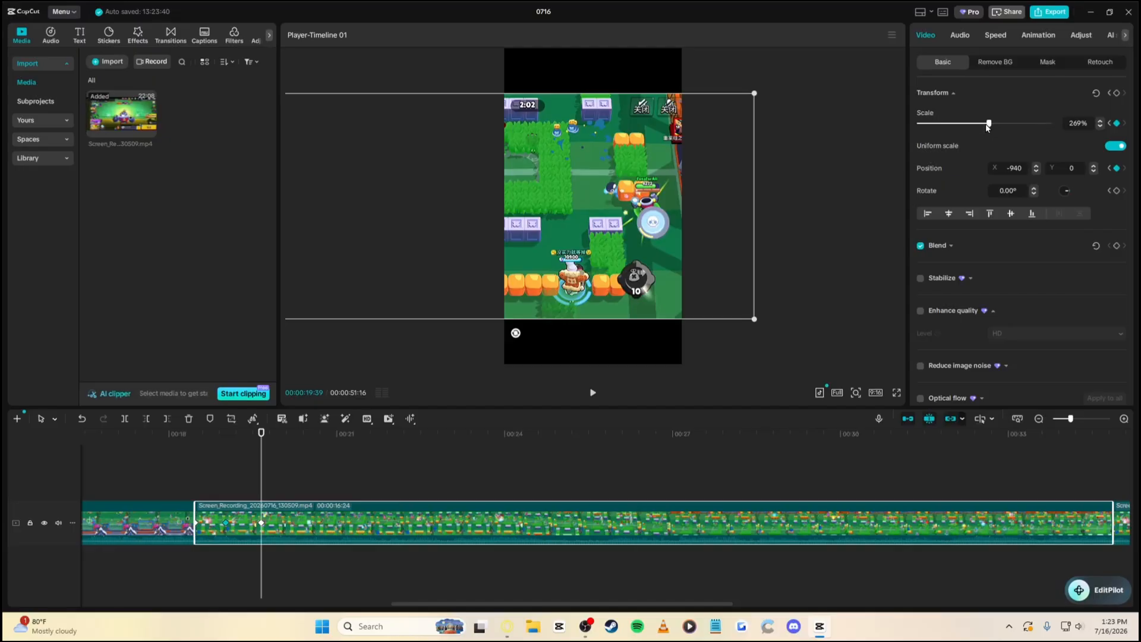
drag(985, 124, 979, 127)
drag(569, 266, 582, 265)
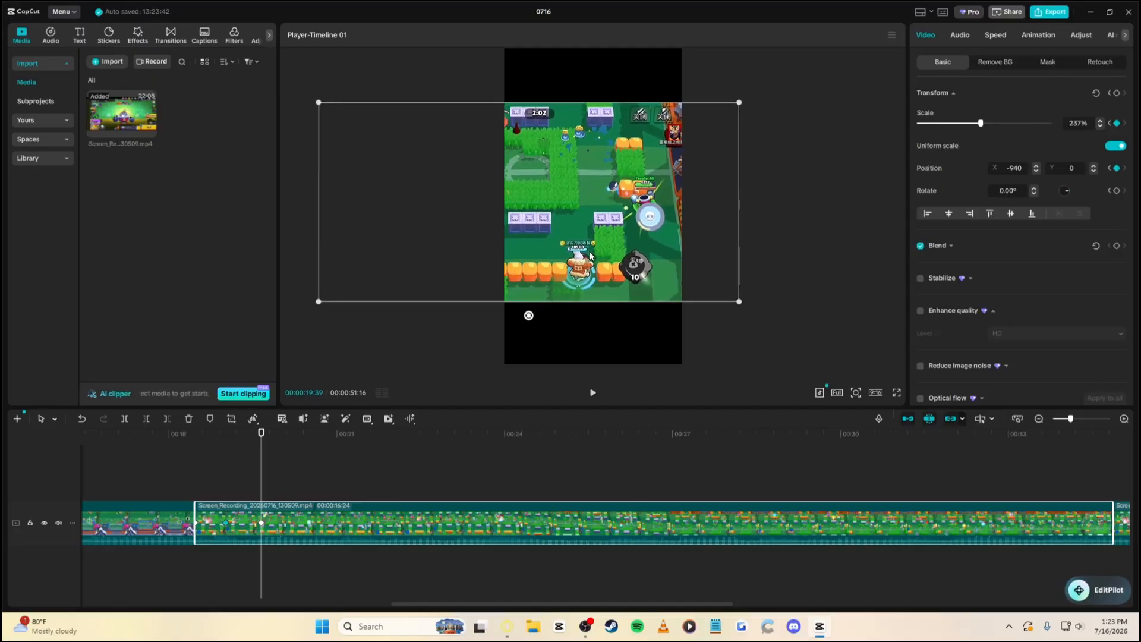
key(space)
key(space)
drag(530, 129, 533, 128)
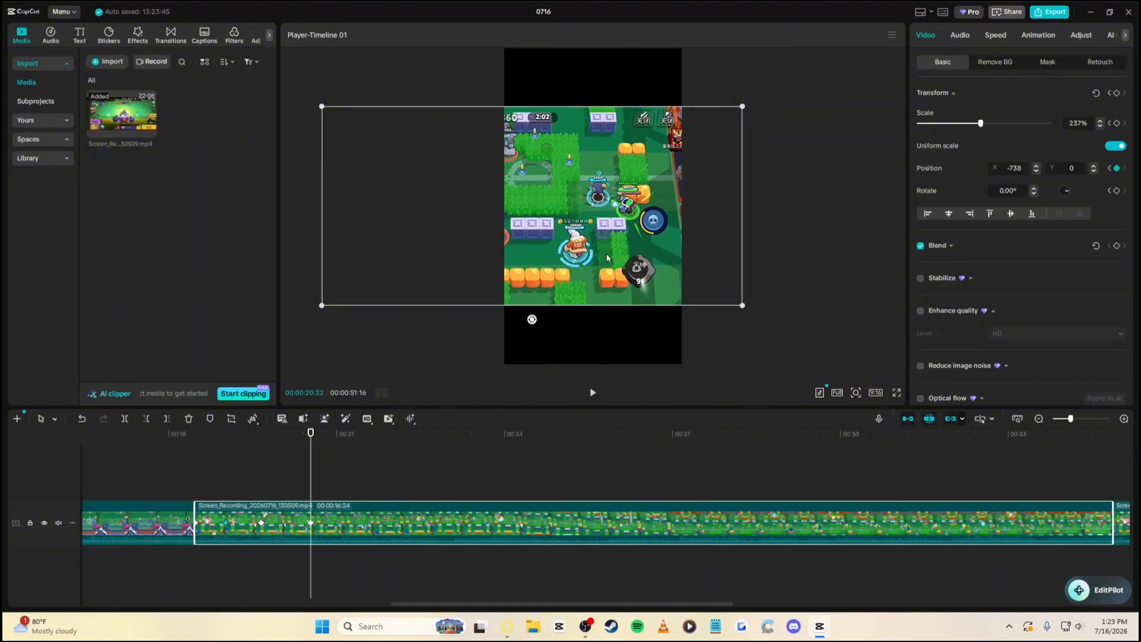
mouse_move(607, 257)
mouse_down()
mouse_move(628, 255)
mouse_move(598, 252)
mouse_up()
key(space)
key(space)
key(space)
key(space)
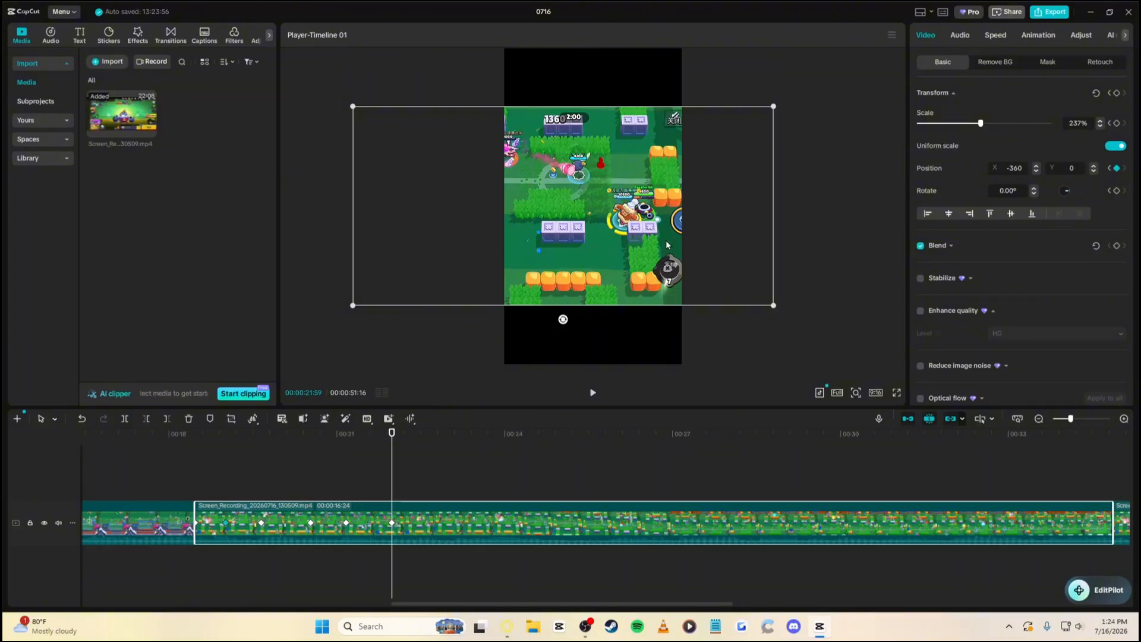
key(space)
key(space)
drag(640, 261, 623, 263)
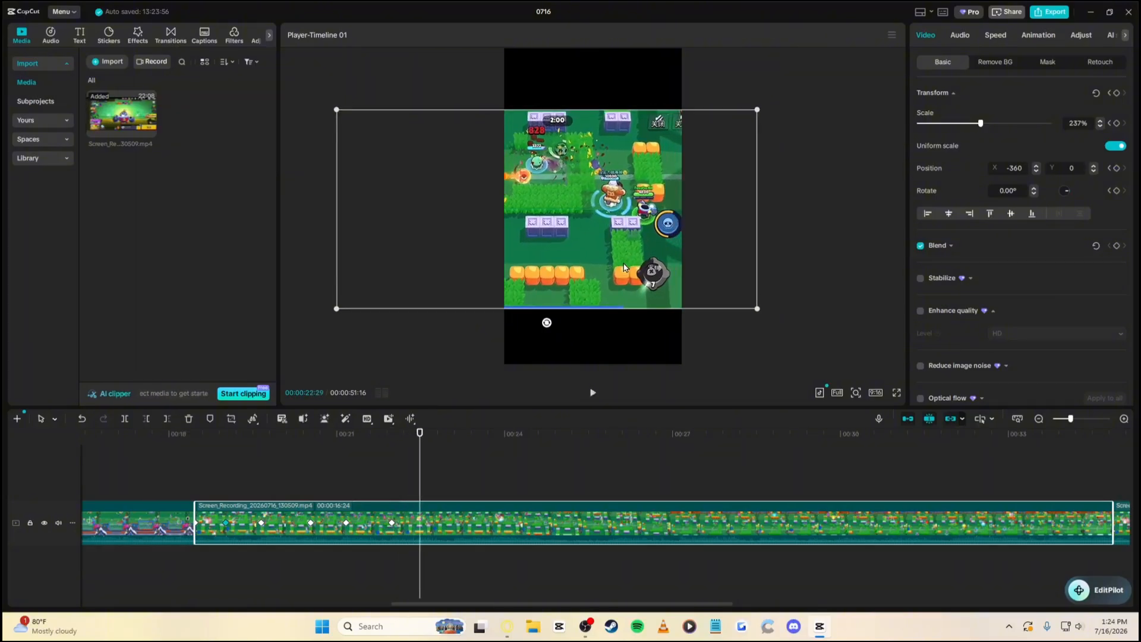
key(space)
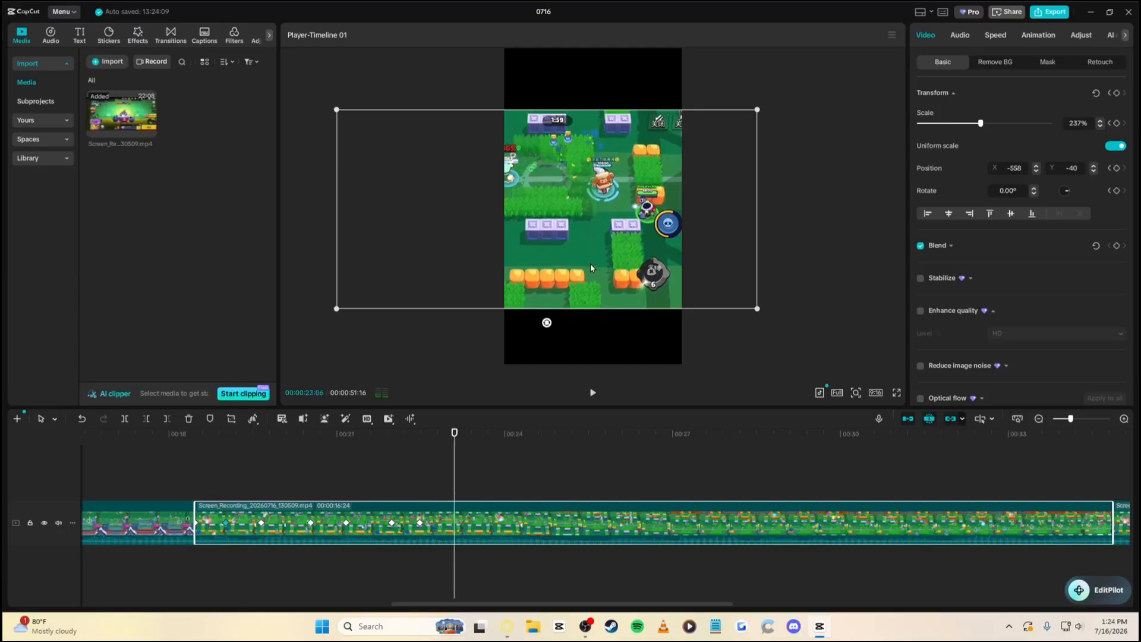
Keyframe 21:59, then zoom back to 378% at 22:29, positioned at X -558, Y -40
click(420, 448)
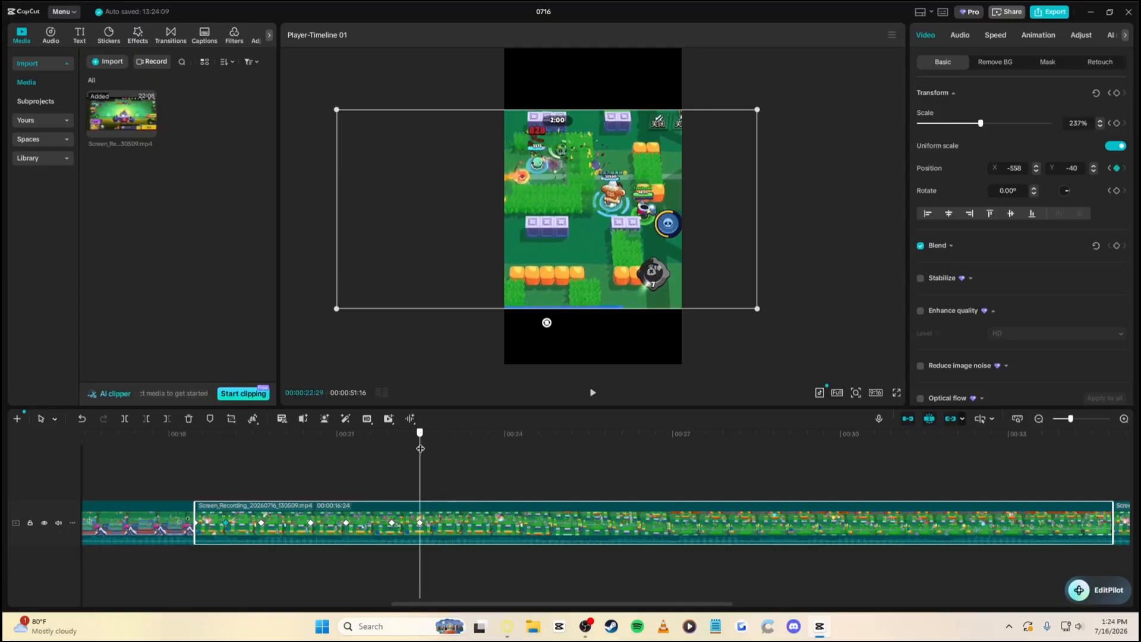
click(392, 459)
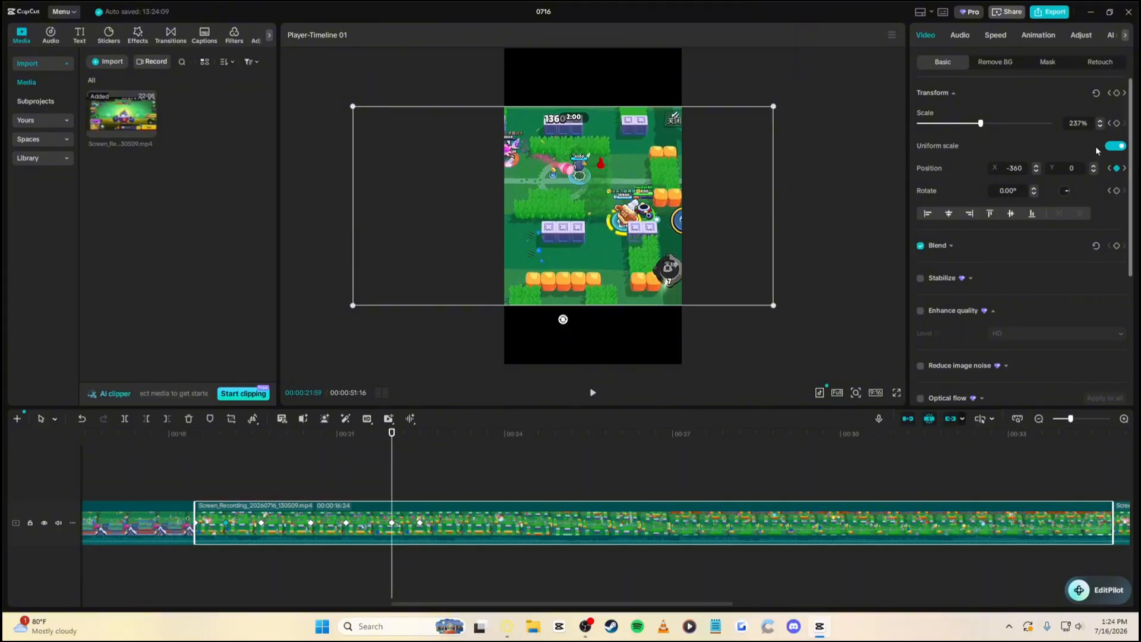
click(1117, 93)
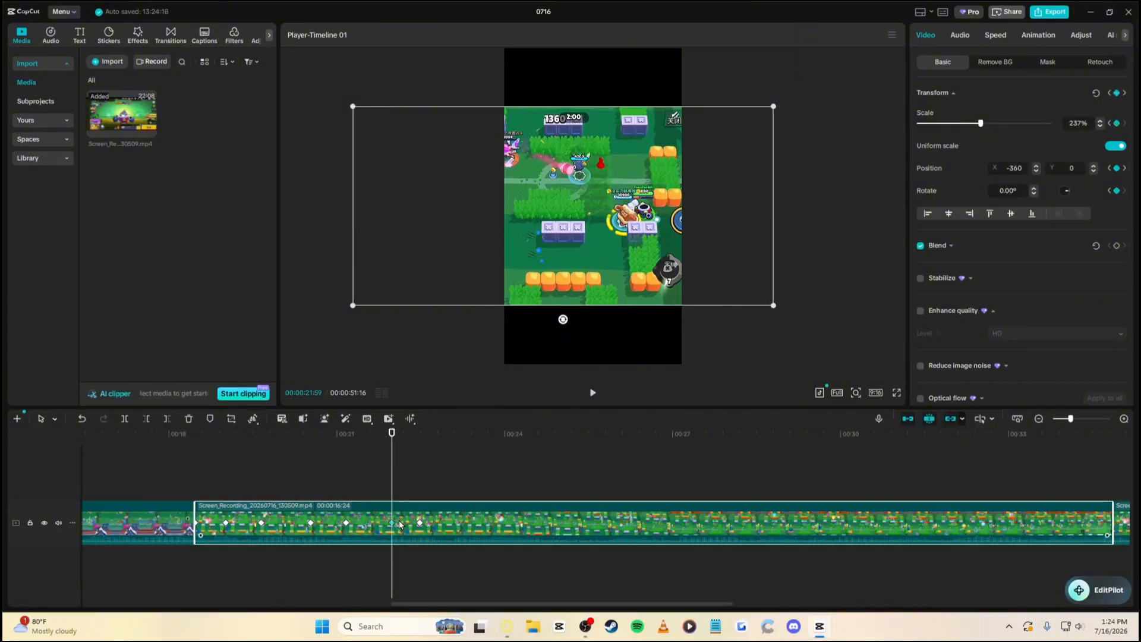
drag(392, 456, 420, 455)
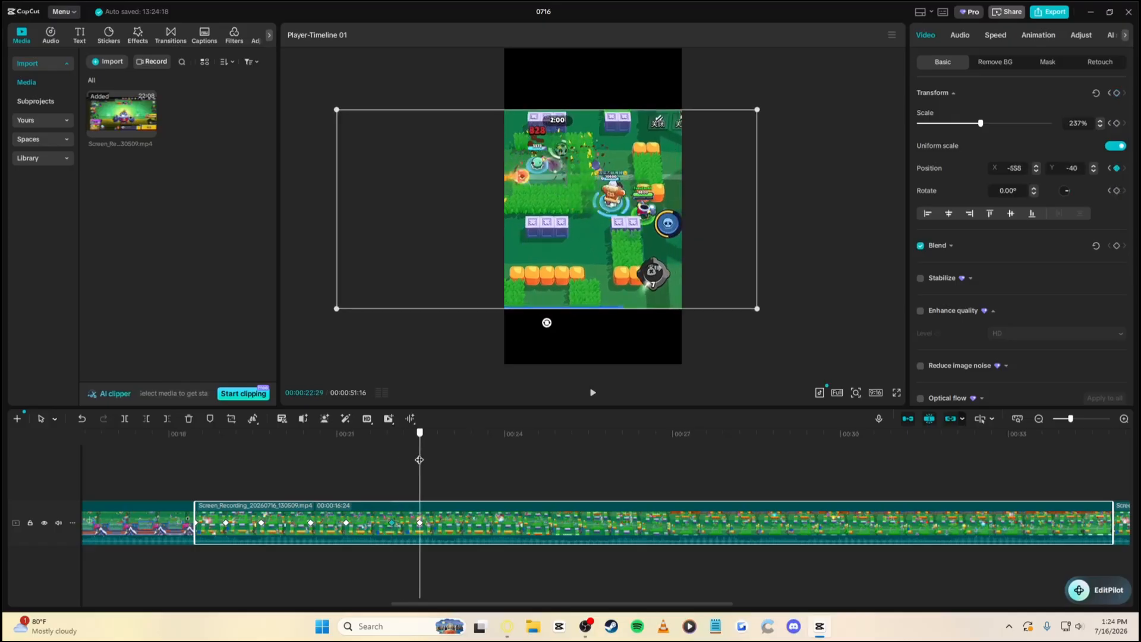
click(1015, 123)
drag(1015, 123, 1017, 126)
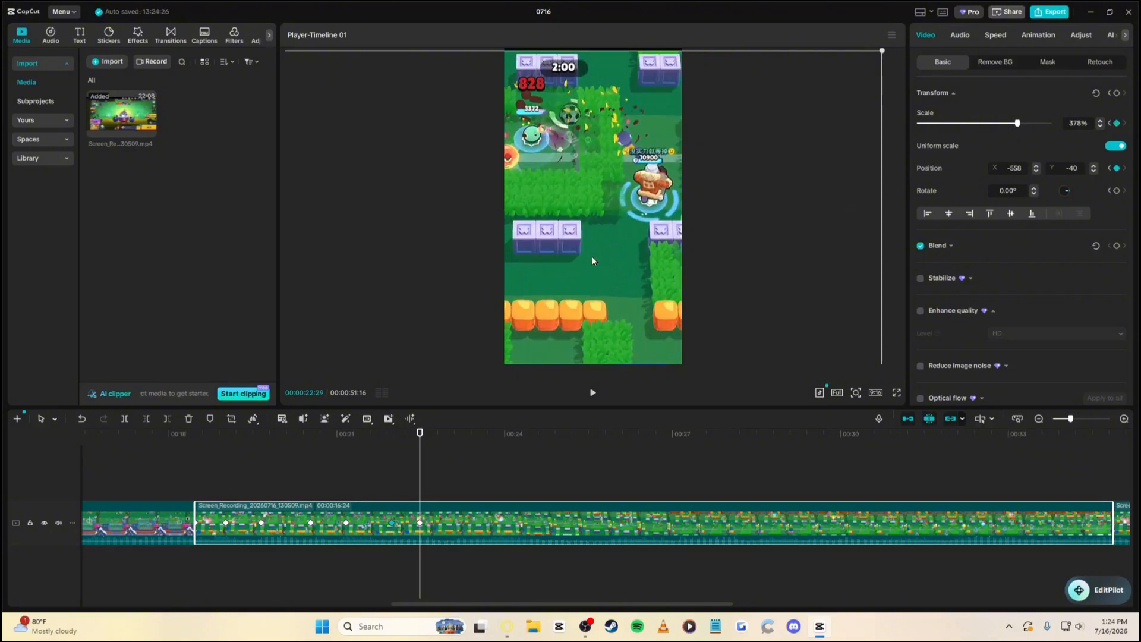
Pan the zoomed gameplay right and add a transform keyframe at 24:44
mouse_move(593, 257)
mouse_down()
mouse_move(615, 229)
mouse_move(618, 249)
mouse_move(594, 238)
mouse_move(632, 238)
mouse_move(615, 254)
mouse_up()
key(space)
key(space)
key(space)
key(space)
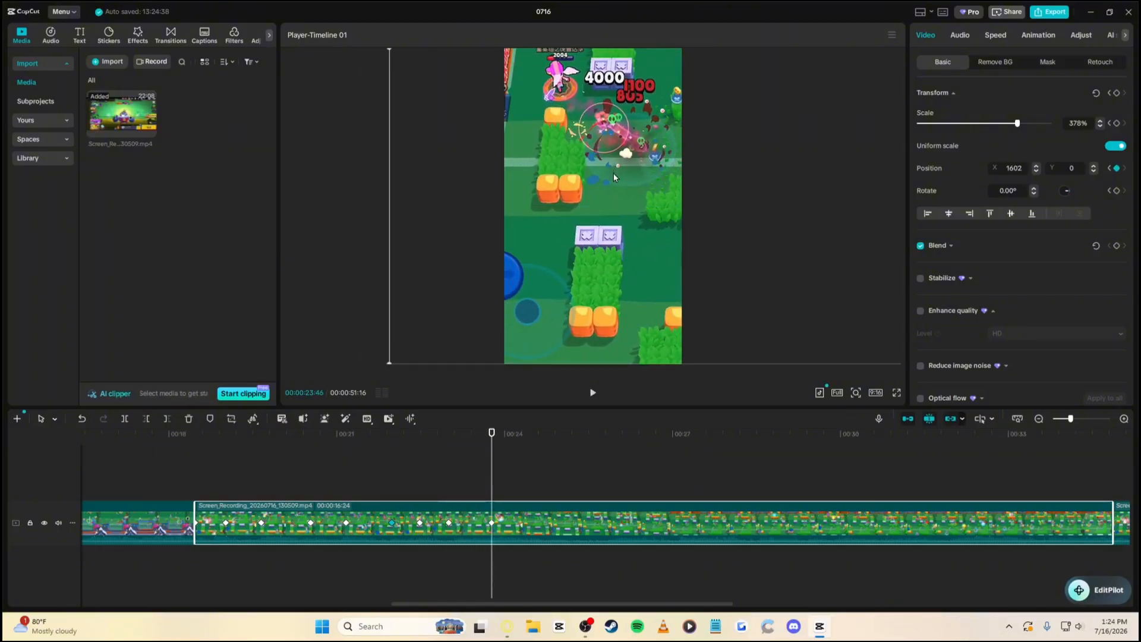
key(space)
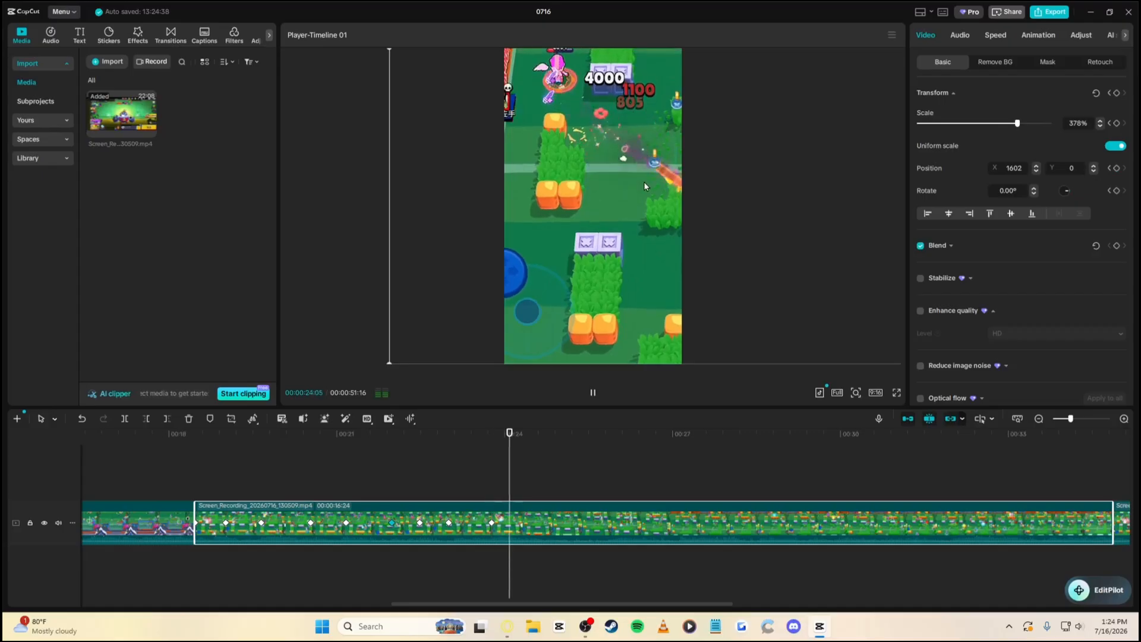
key(space)
click(1118, 93)
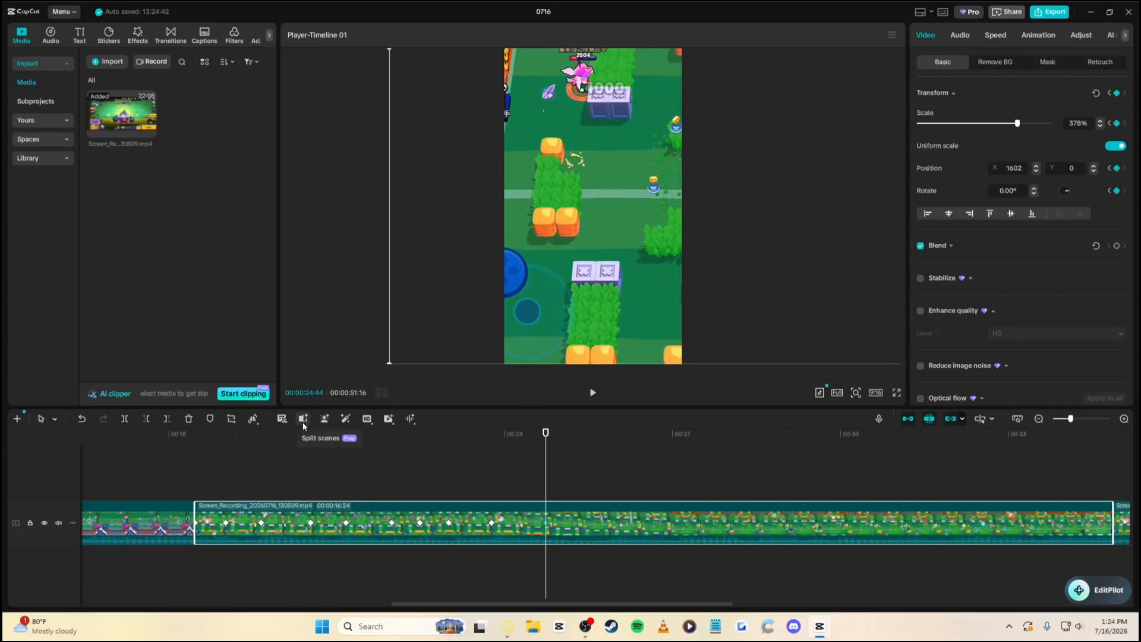
Pan left to follow the brawler at 25:18, review it, and recentre the view at 26:02
key(space)
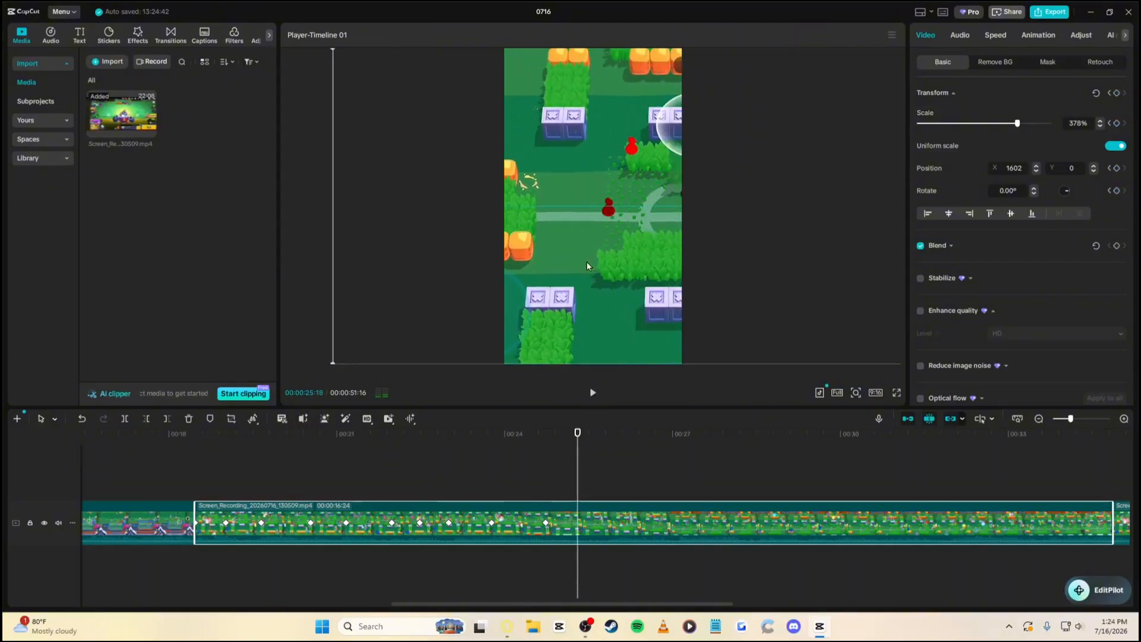
key(space)
drag(639, 297, 622, 297)
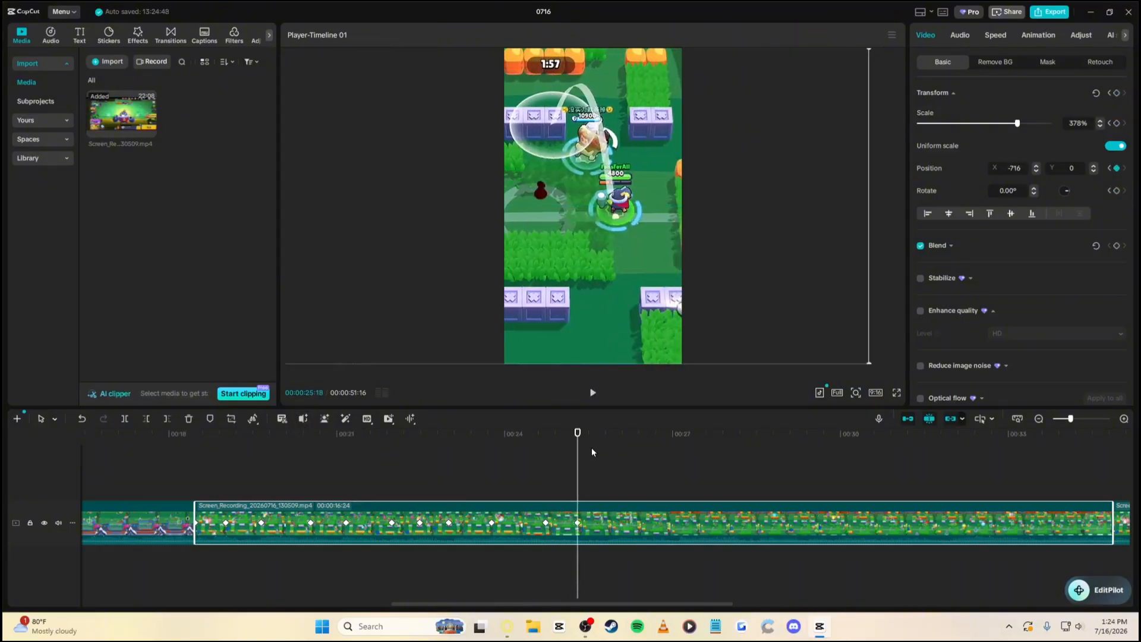
drag(577, 471, 548, 451)
click(575, 523)
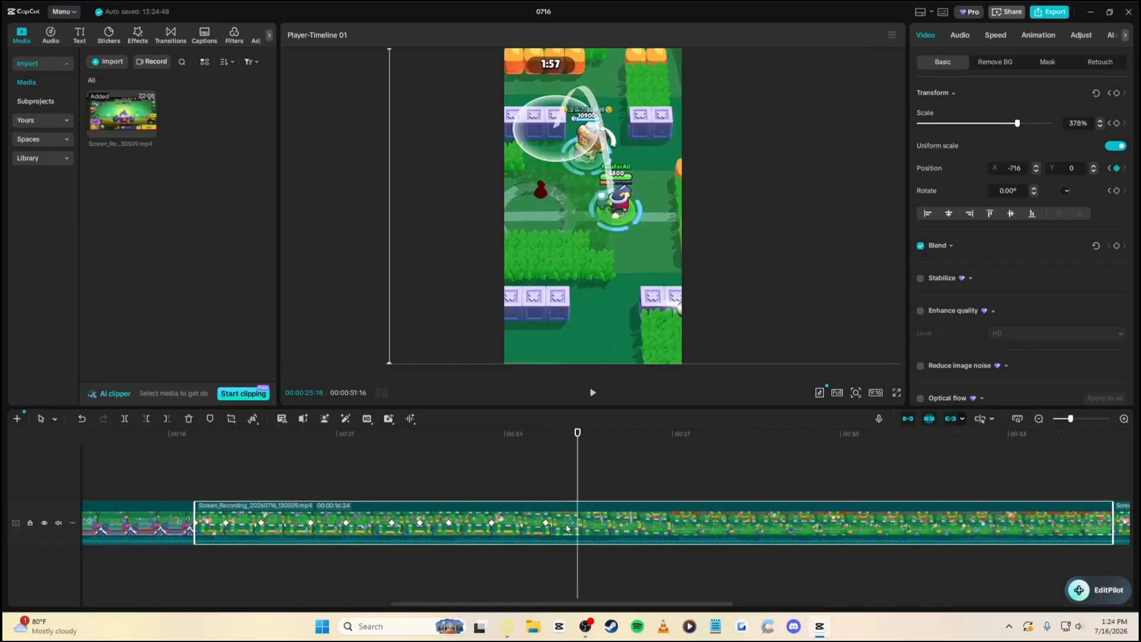
click(544, 445)
key(space)
key(space)
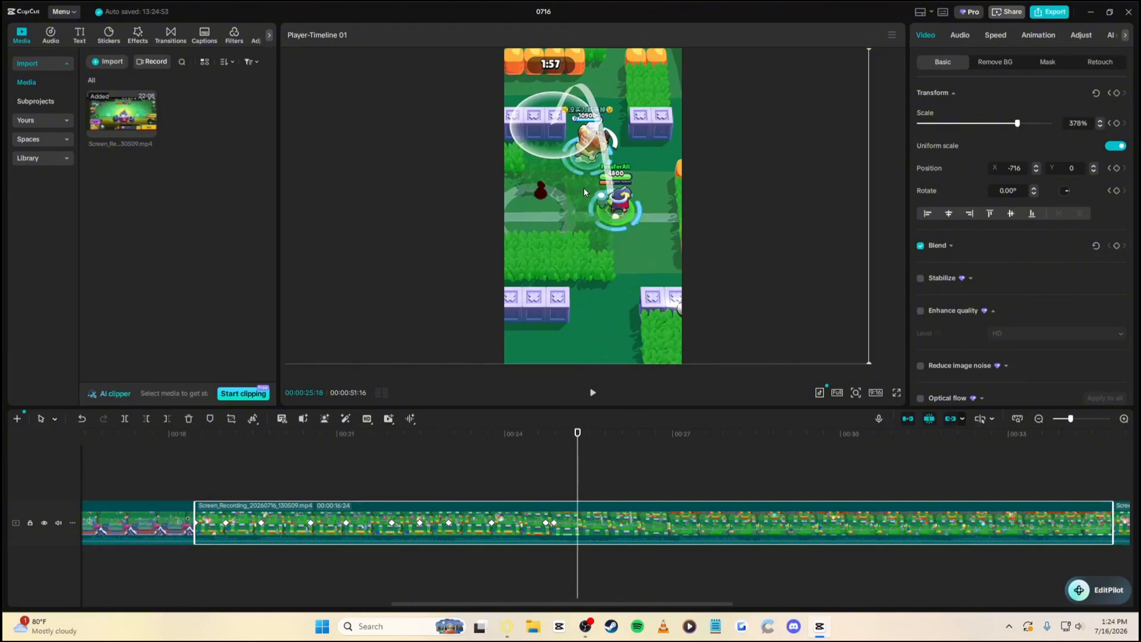
key(space)
key(space)
drag(595, 230, 600, 230)
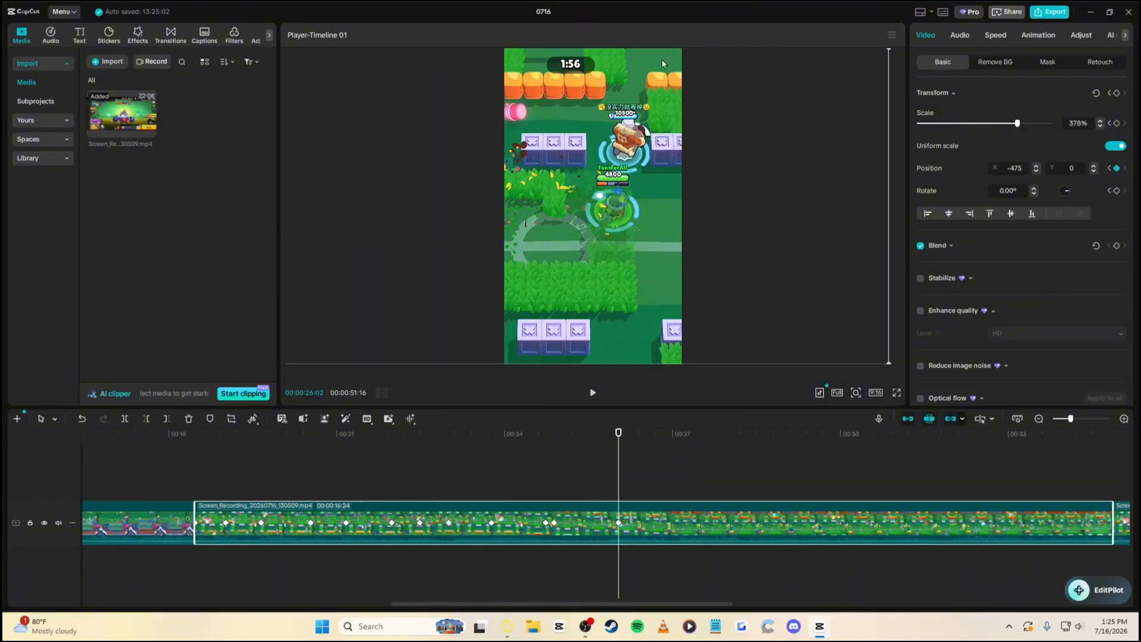
Keep the 9:16 ratio, pan right after 26:02, and remove an unwanted position keyframe
click(877, 392)
click(766, 405)
key(space)
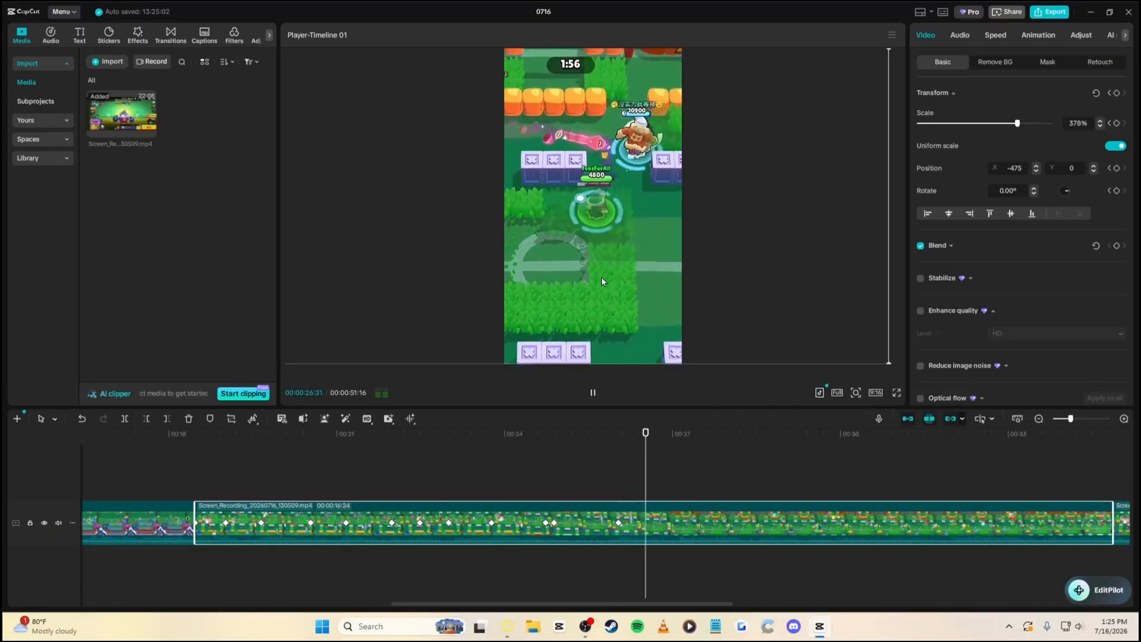
drag(607, 288, 618, 290)
key(space)
key(space)
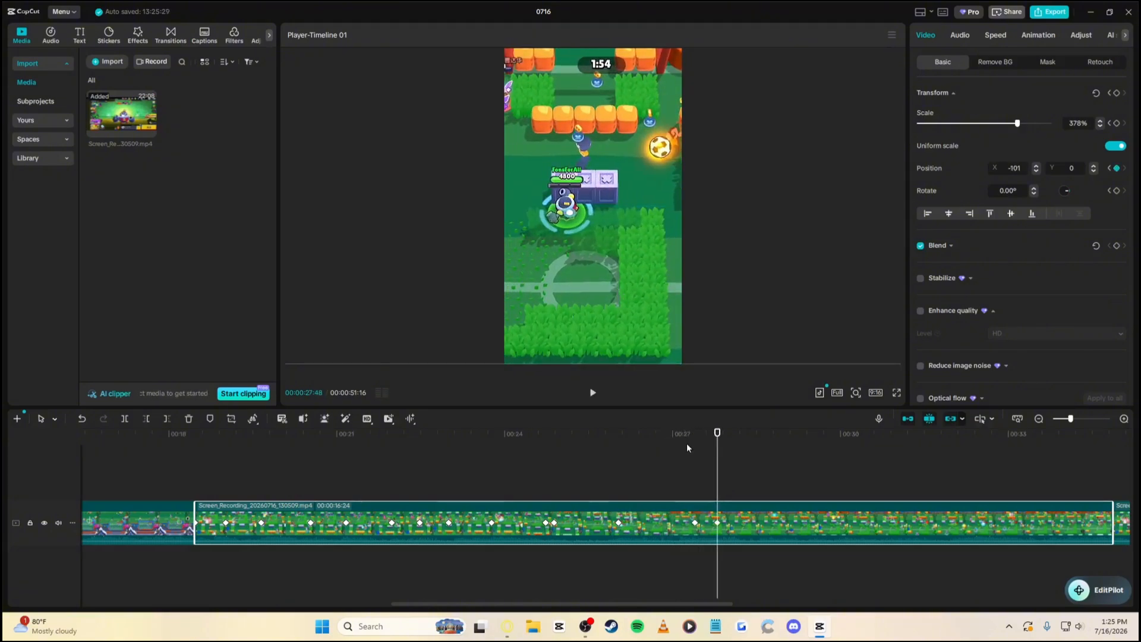
drag(692, 441, 717, 441)
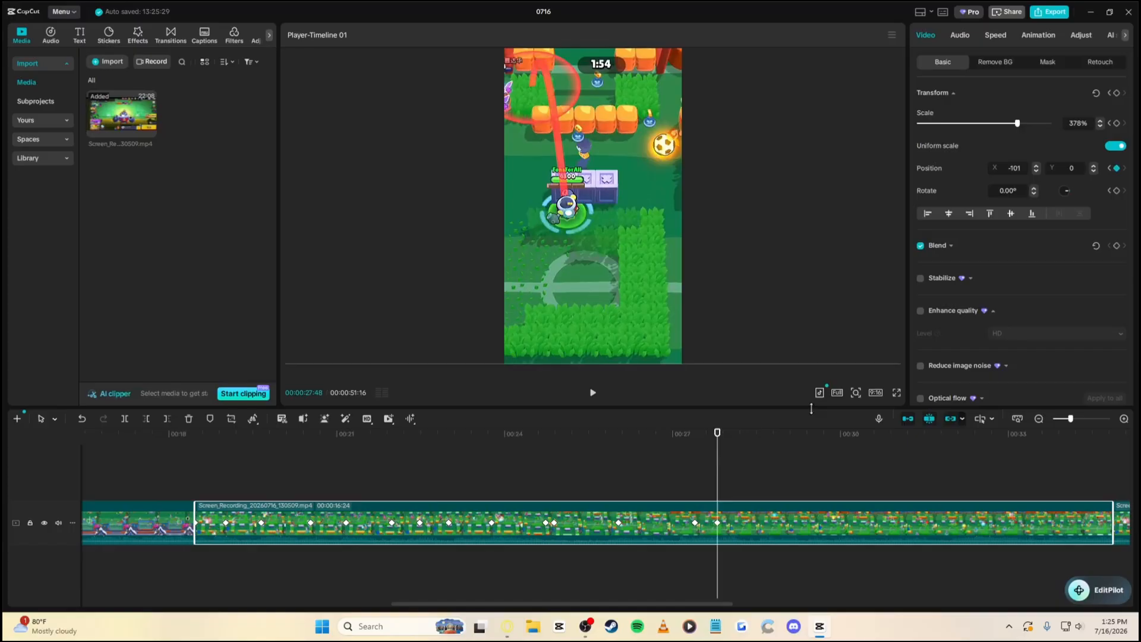
click(1116, 168)
click(695, 446)
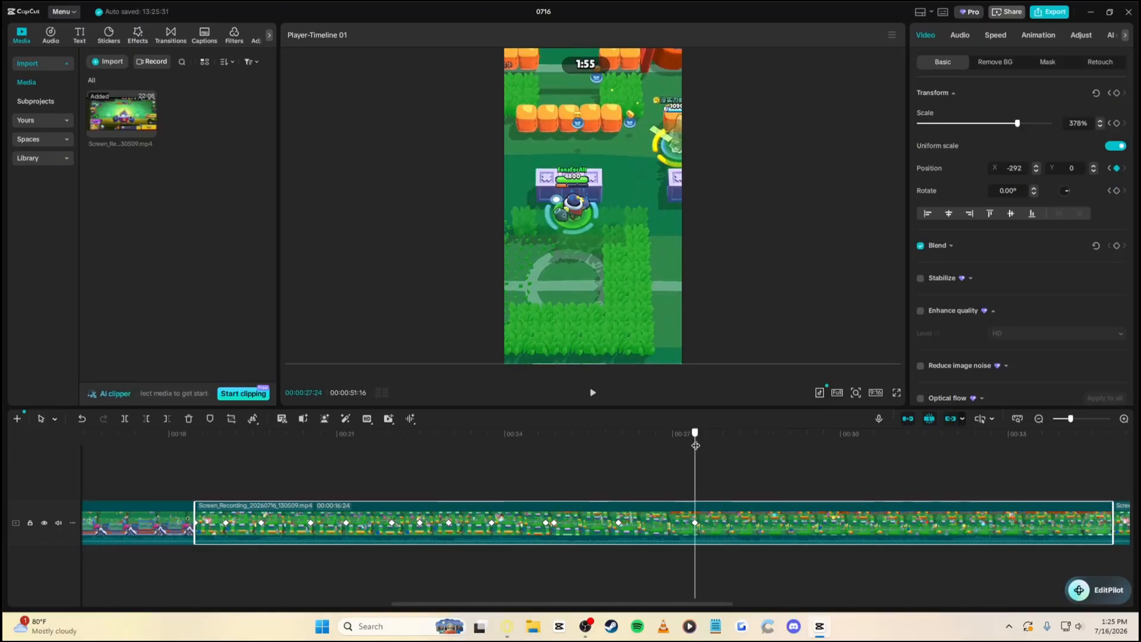
Pan left toward the ball at 27:24 and keep it framed at 28:00
drag(587, 295, 531, 287)
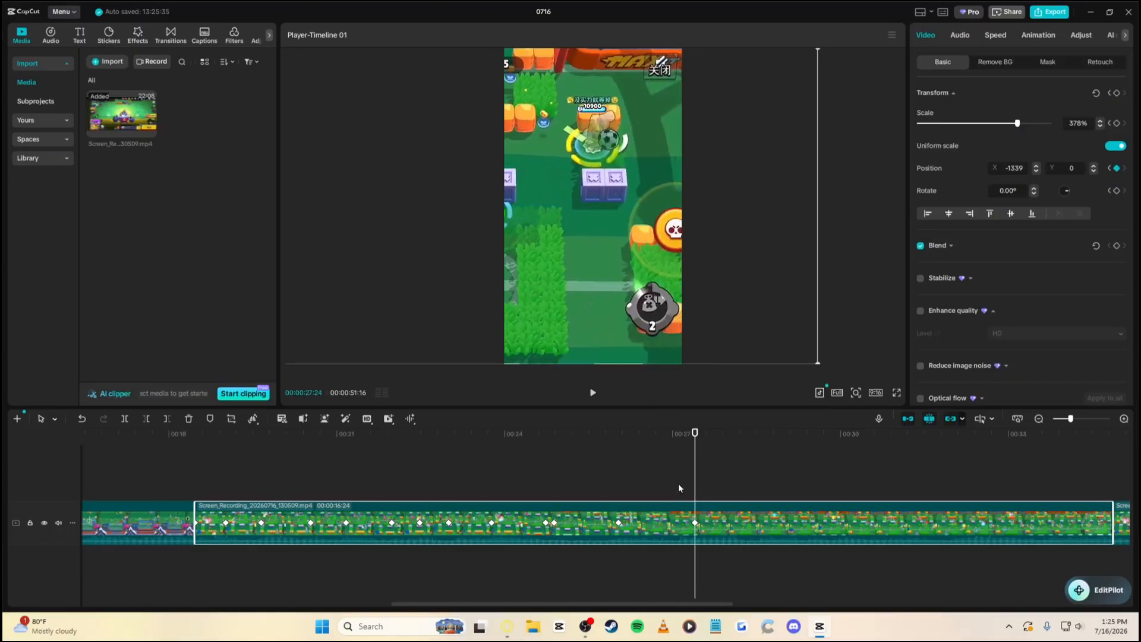
click(616, 447)
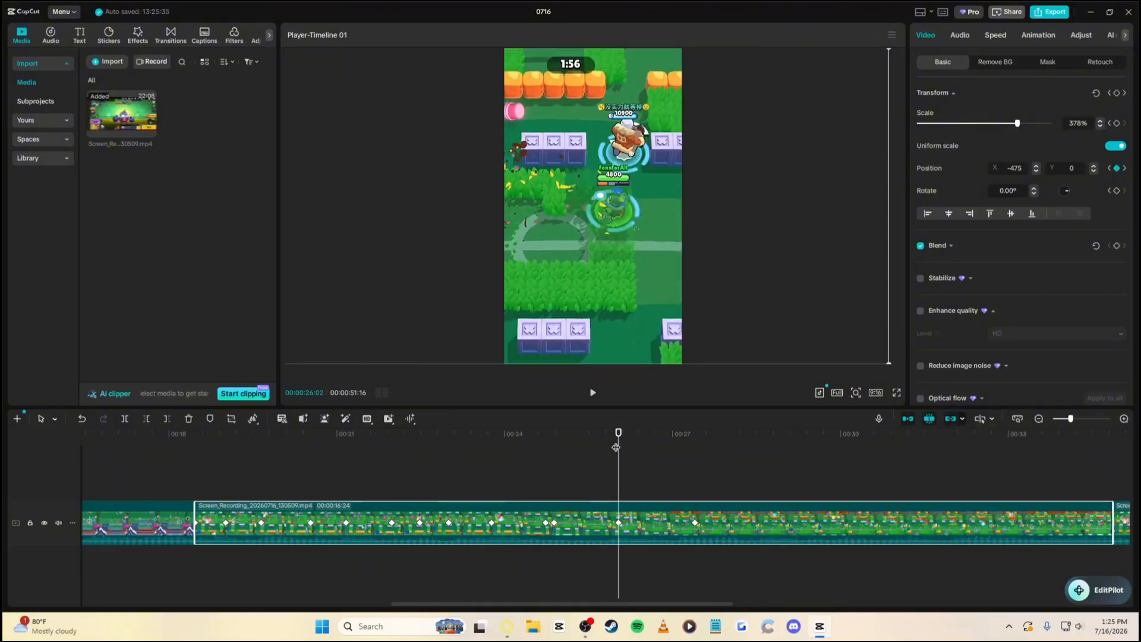
key(space)
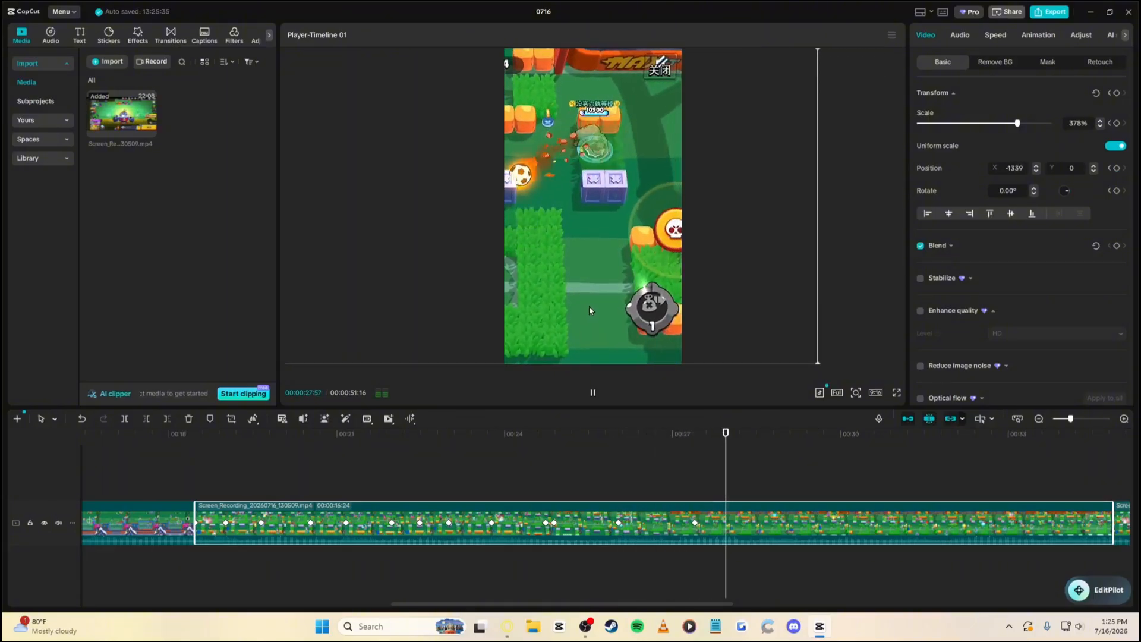
key(space)
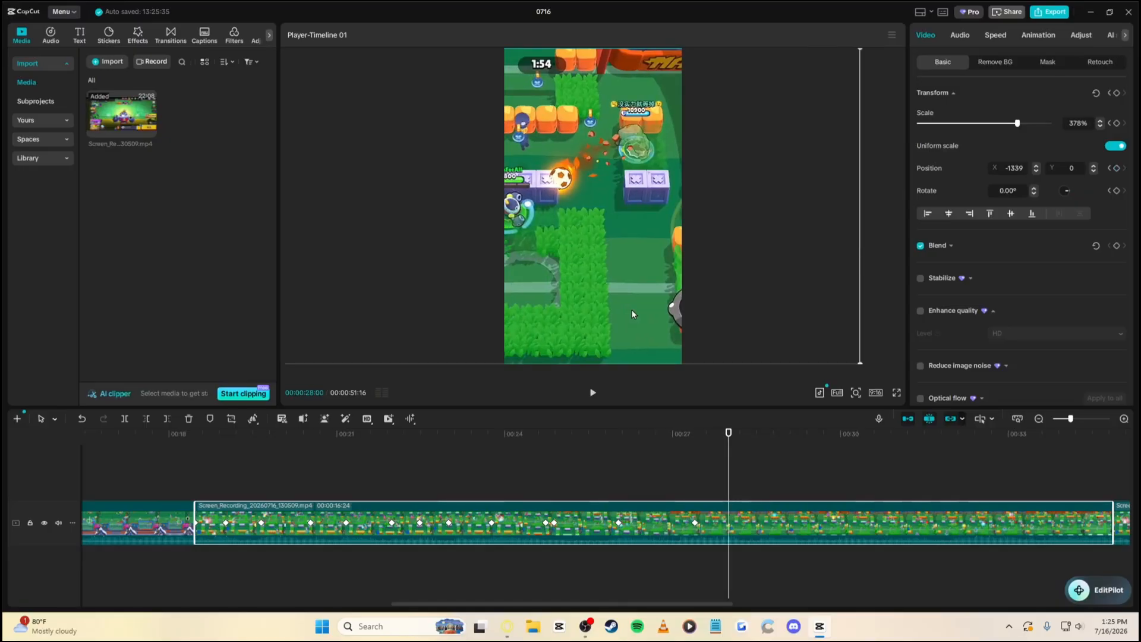
drag(633, 313, 627, 314)
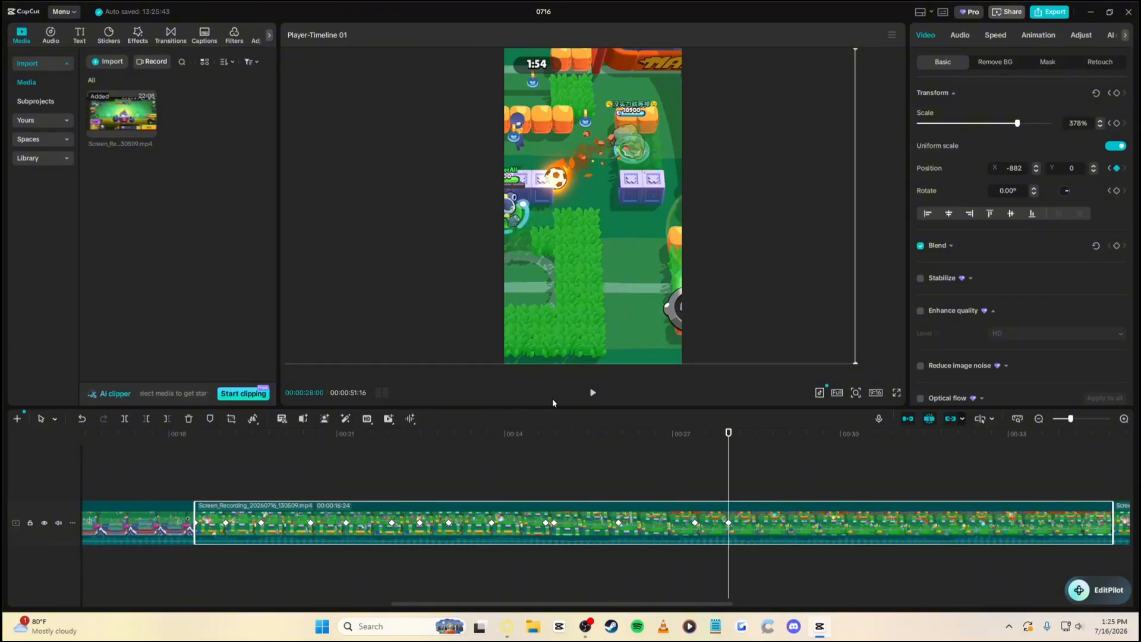
drag(636, 260, 631, 260)
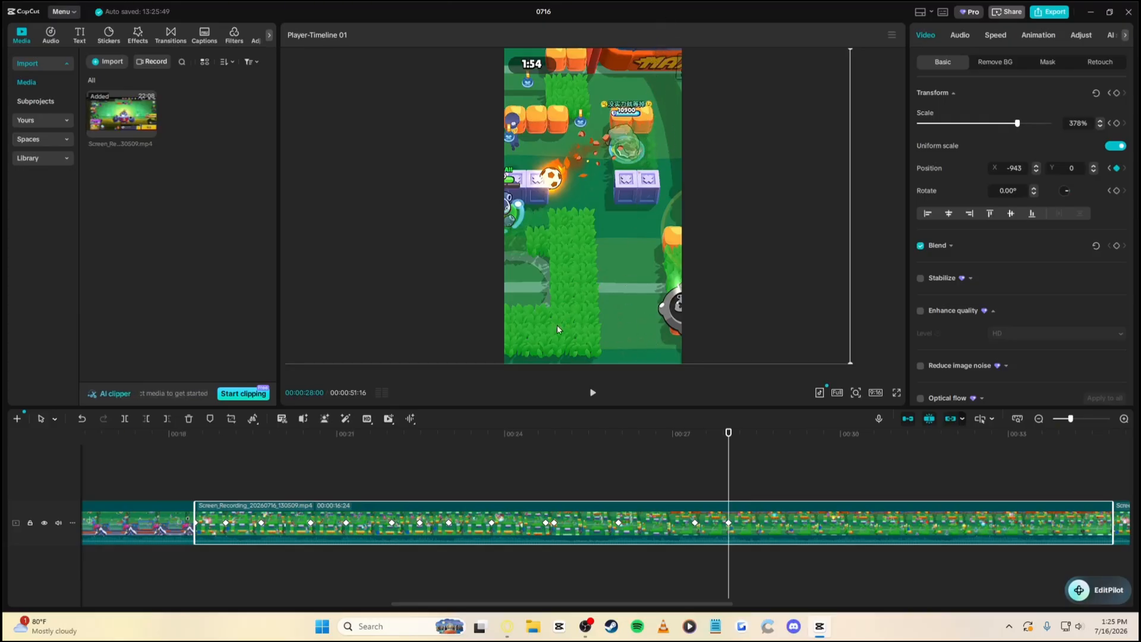
Pan right onto the brawler at 30:50 and zoom the gameplay to 500%
key(space)
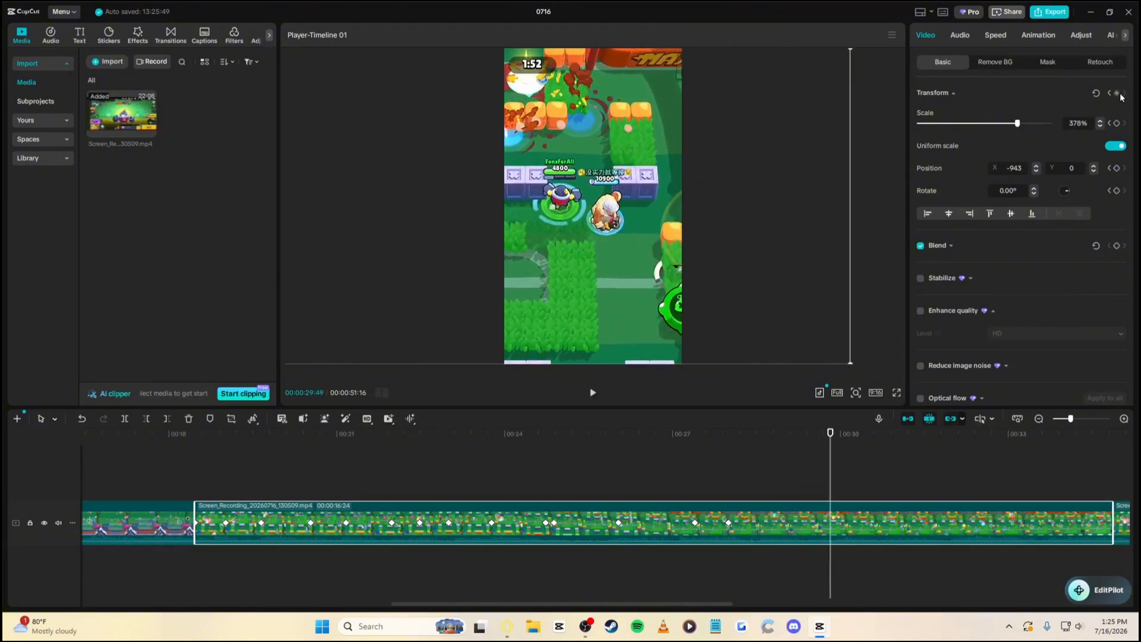
key(space)
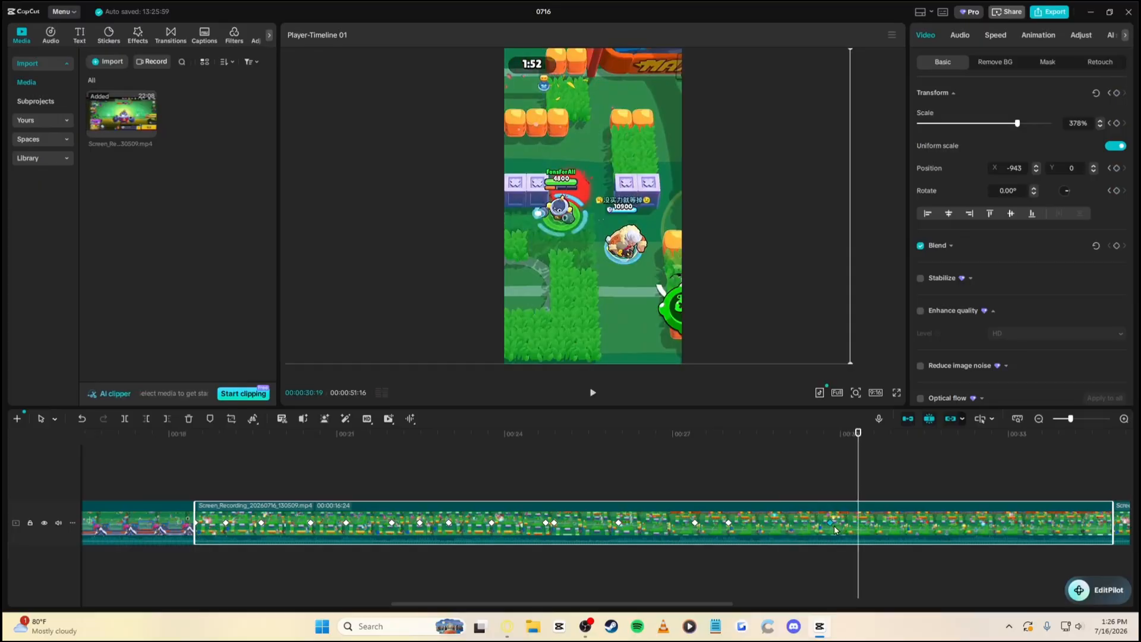
key(space)
key(space)
drag(582, 285, 605, 287)
drag(1017, 123, 1049, 123)
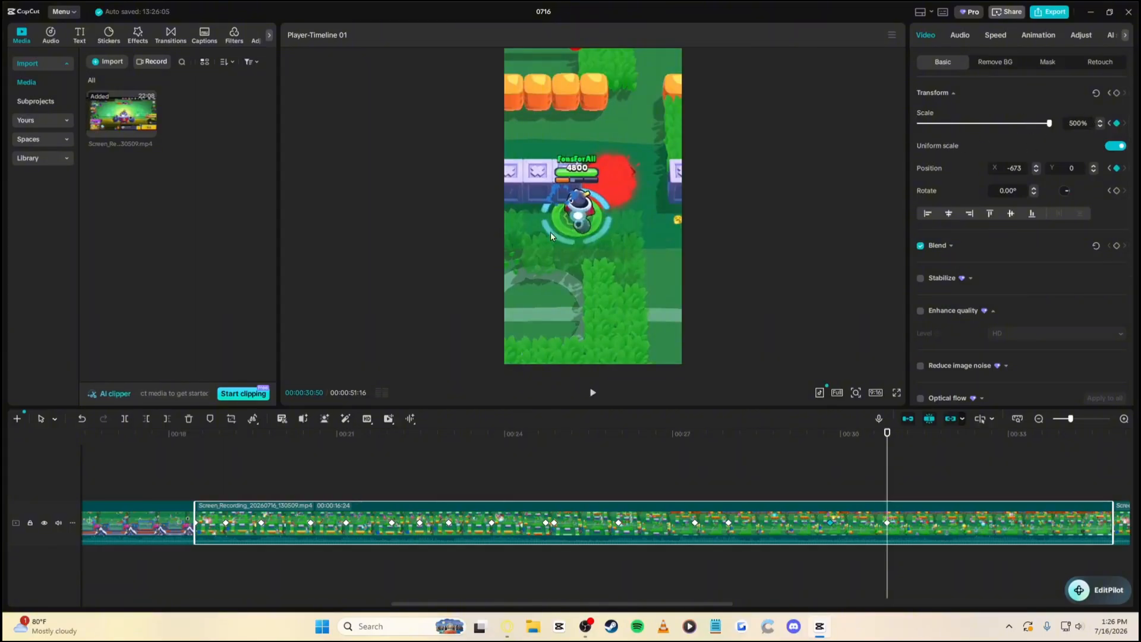
key(space)
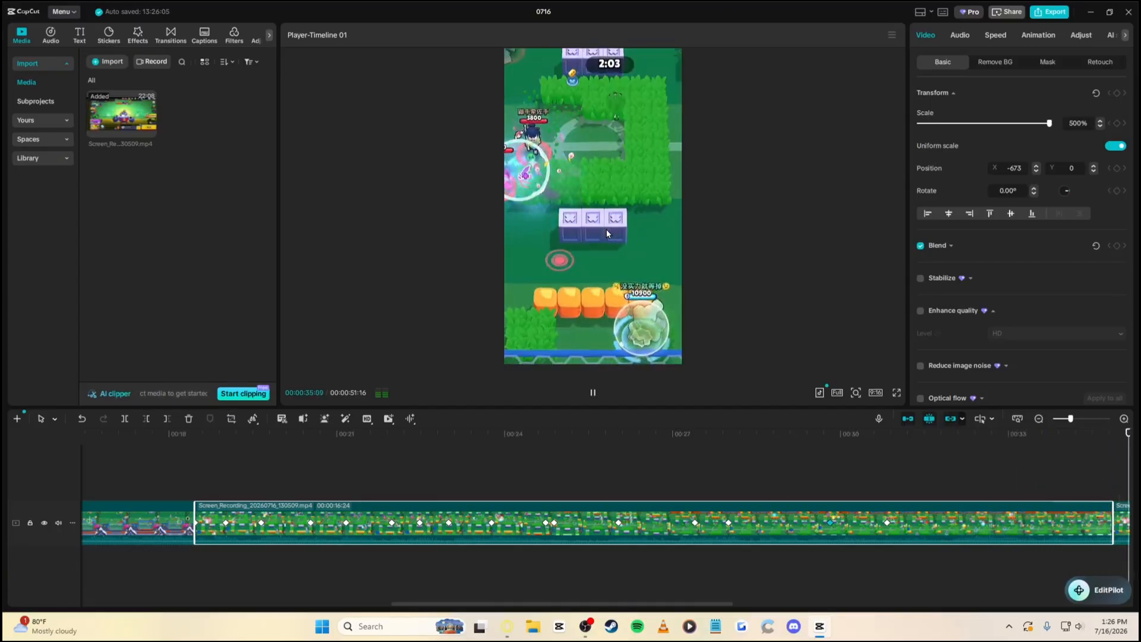
key(space)
Cut the clip at about 32:30 and lift the next clip onto an overlay track
drag(202, 458, 790, 464)
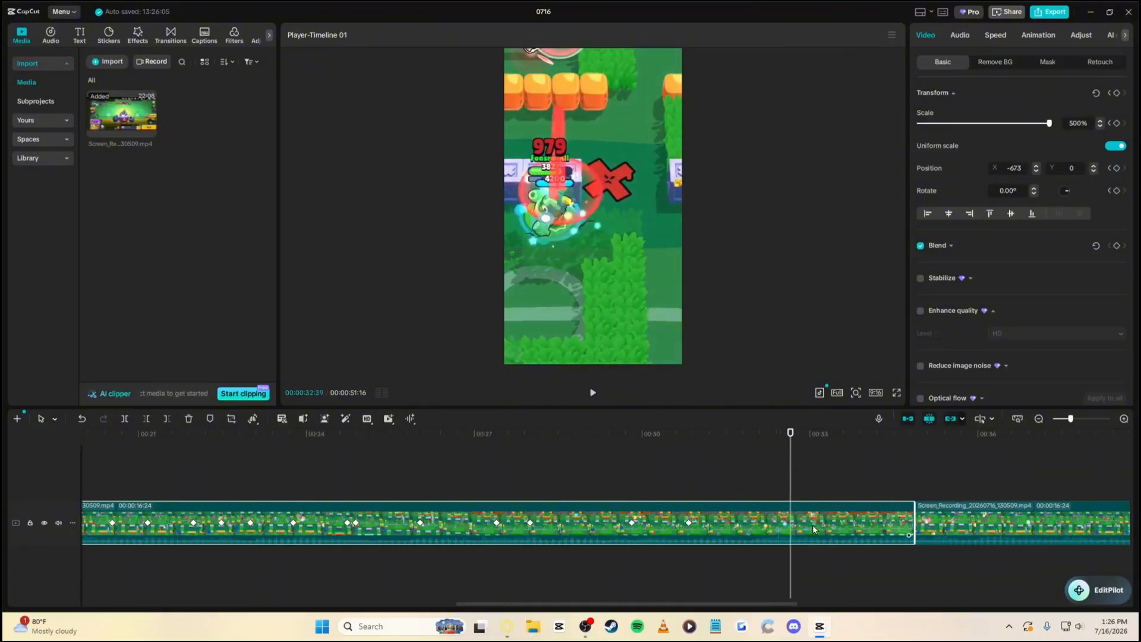
key(w)
drag(830, 522, 673, 474)
Trim the overlay copy to end at about 32:35 and shift its framing to Position X 3005
click(679, 482)
drag(907, 465, 872, 453)
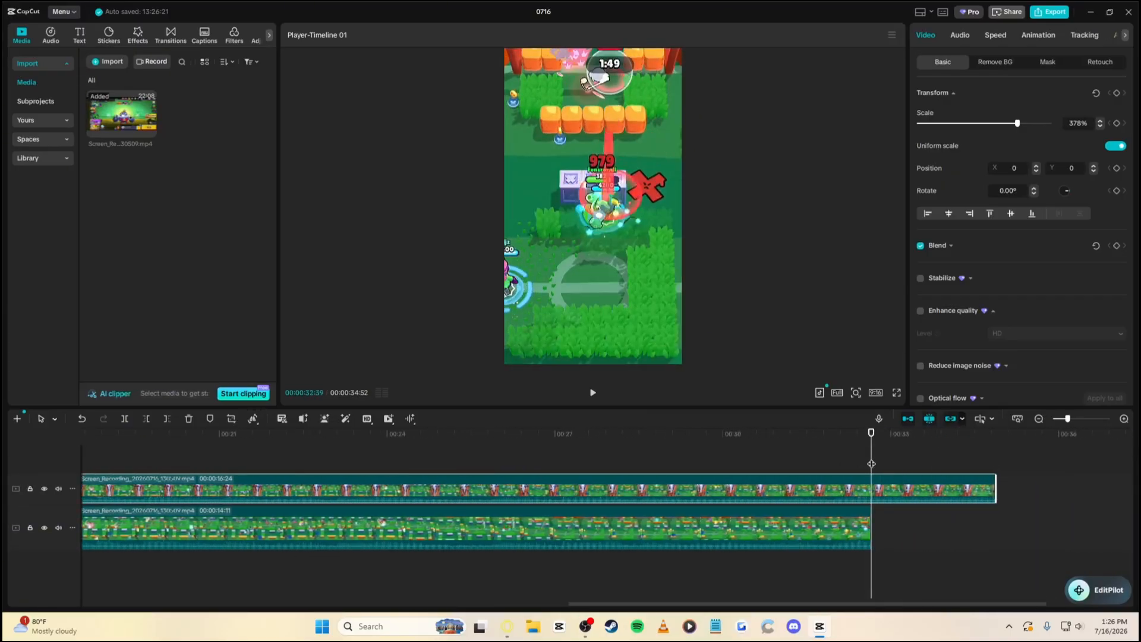
key(w)
click(768, 527)
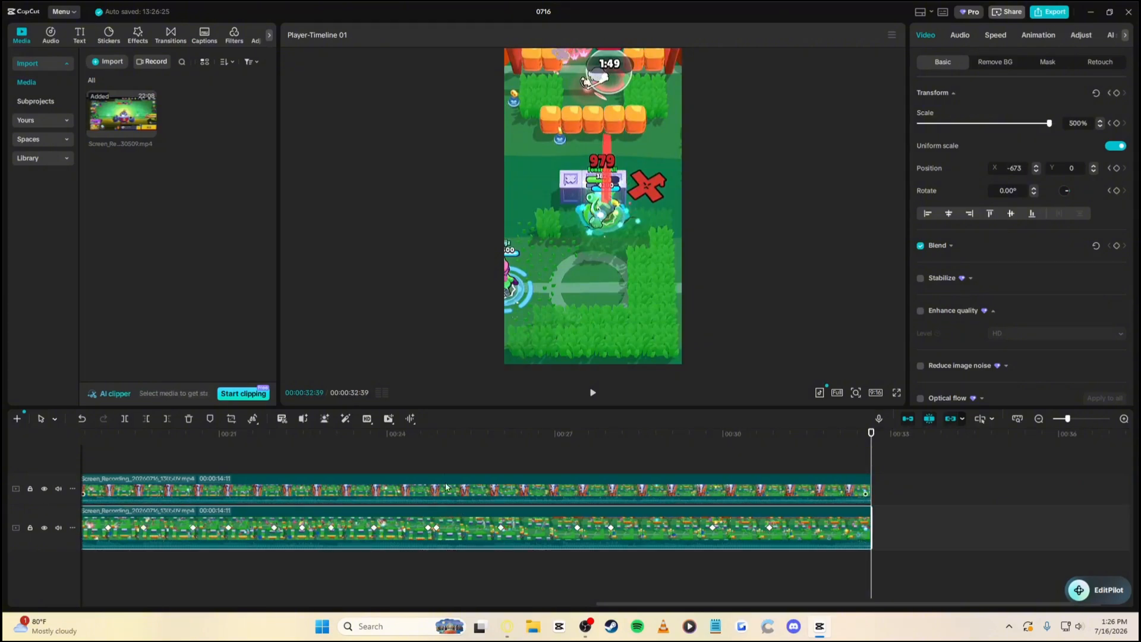
drag(446, 448, 208, 454)
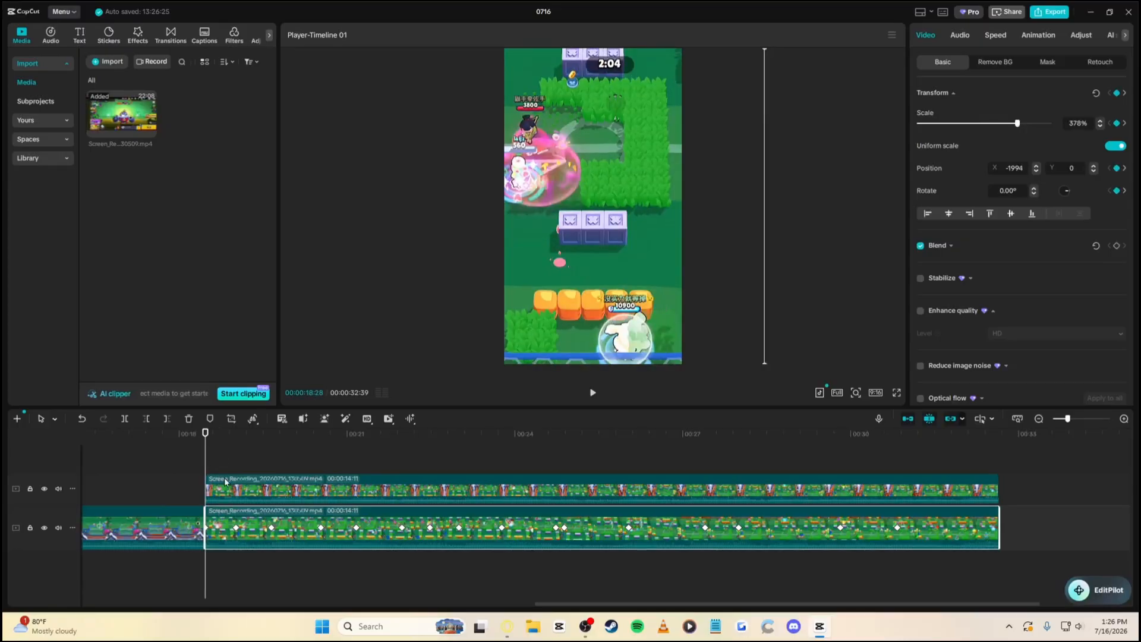
click(226, 482)
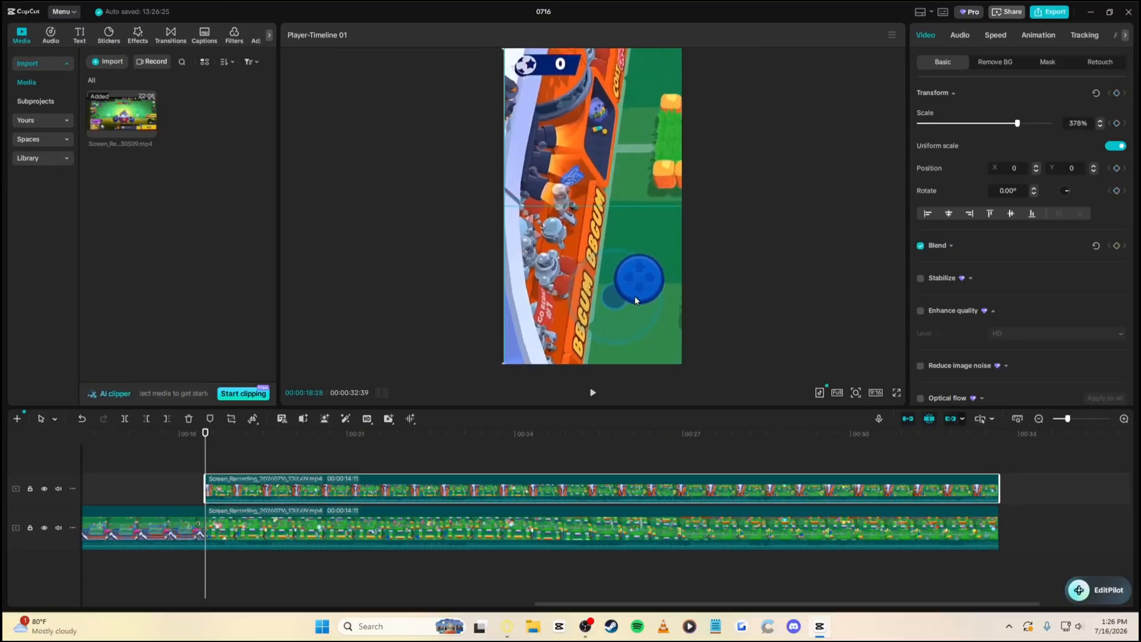
drag(635, 300, 249, 453)
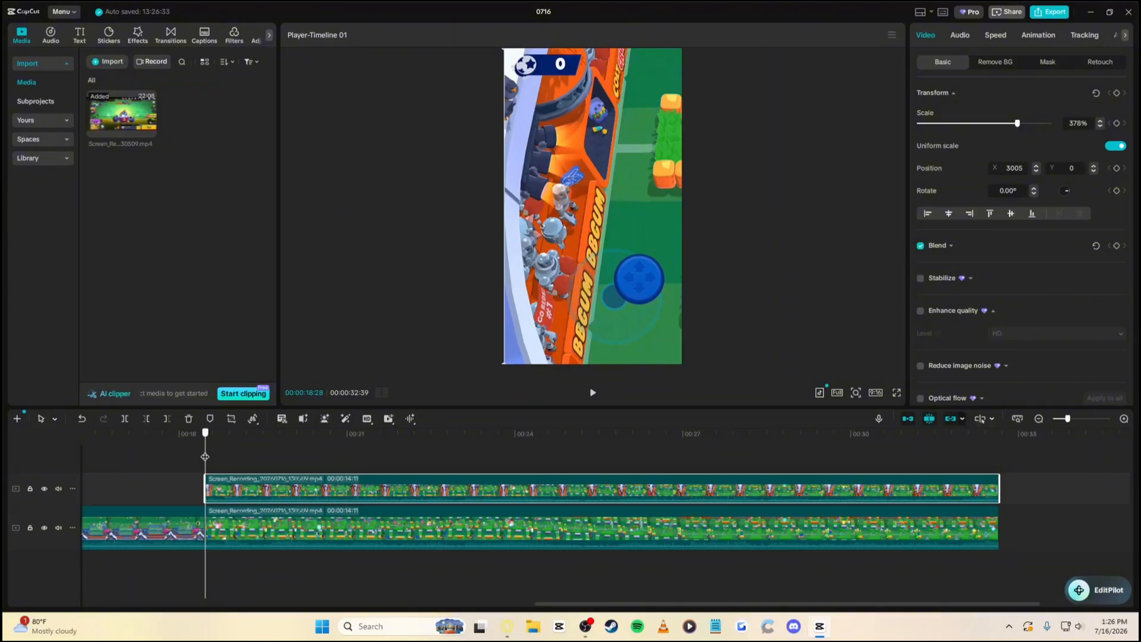
Trim the overlay's start at about 00:21 and set its audio fade-out to 0s
drag(205, 456, 363, 467)
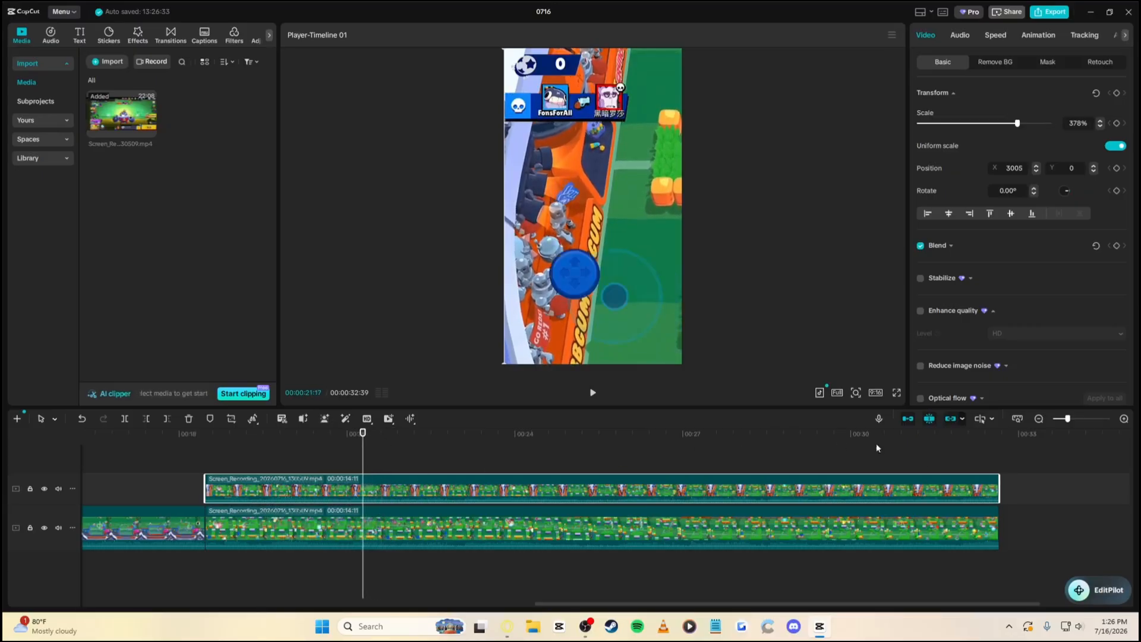
click(1078, 418)
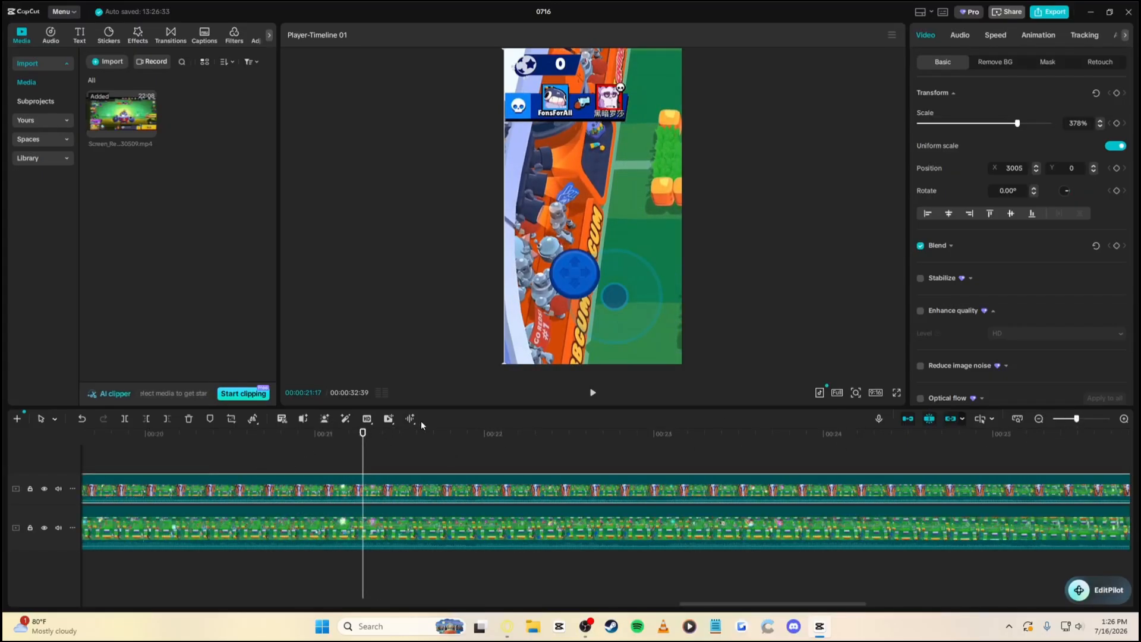
drag(362, 441, 327, 448)
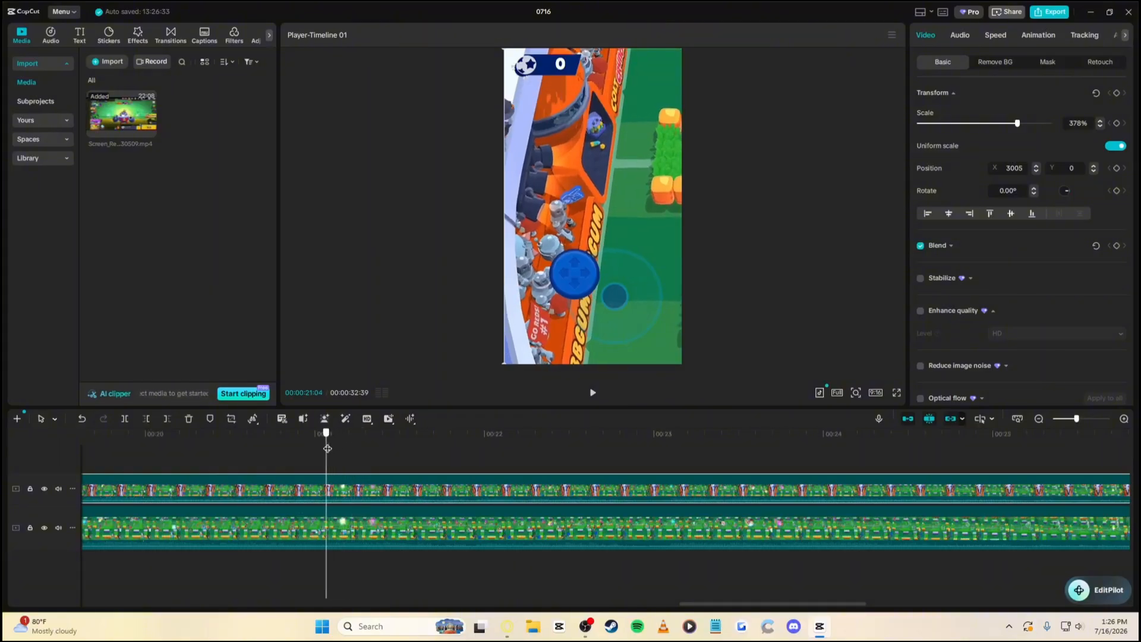
key(q)
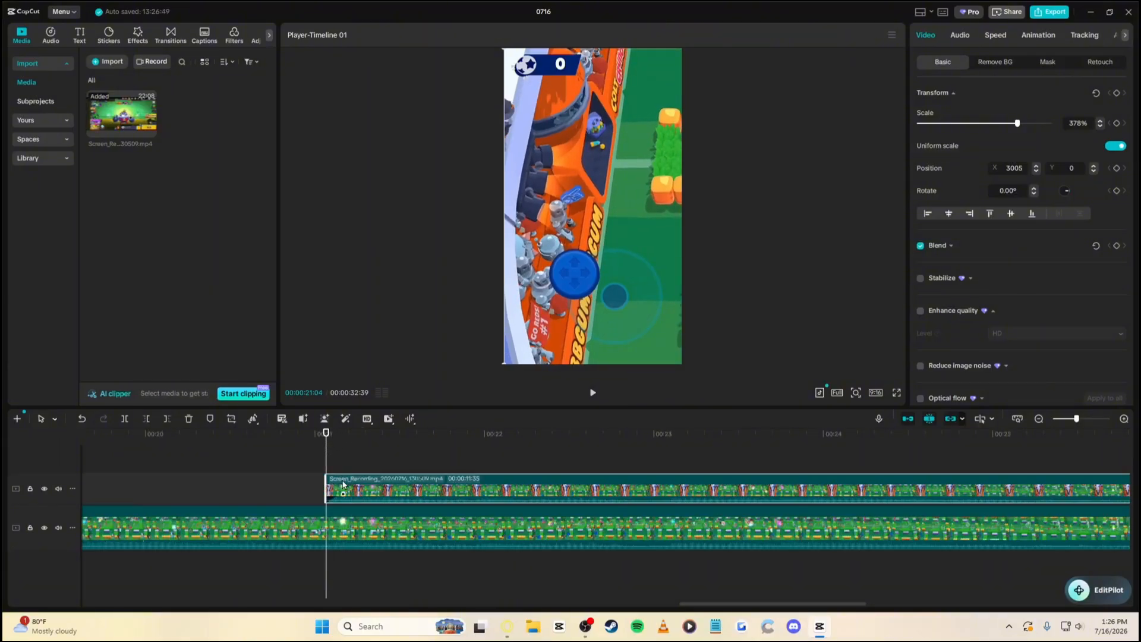
click(961, 35)
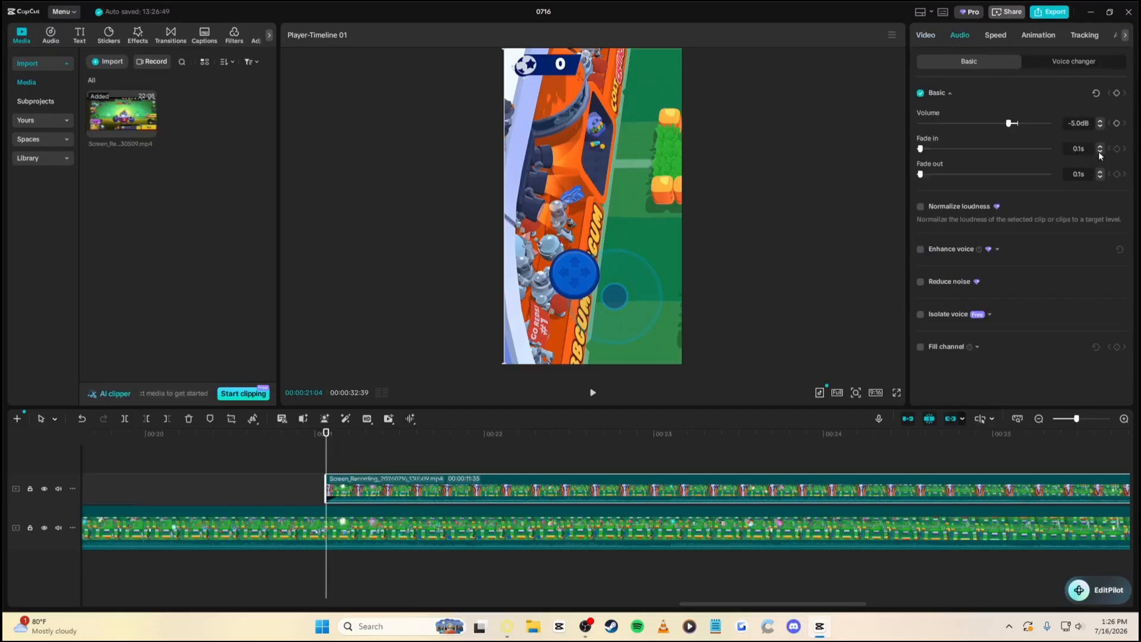
click(1100, 176)
click(927, 35)
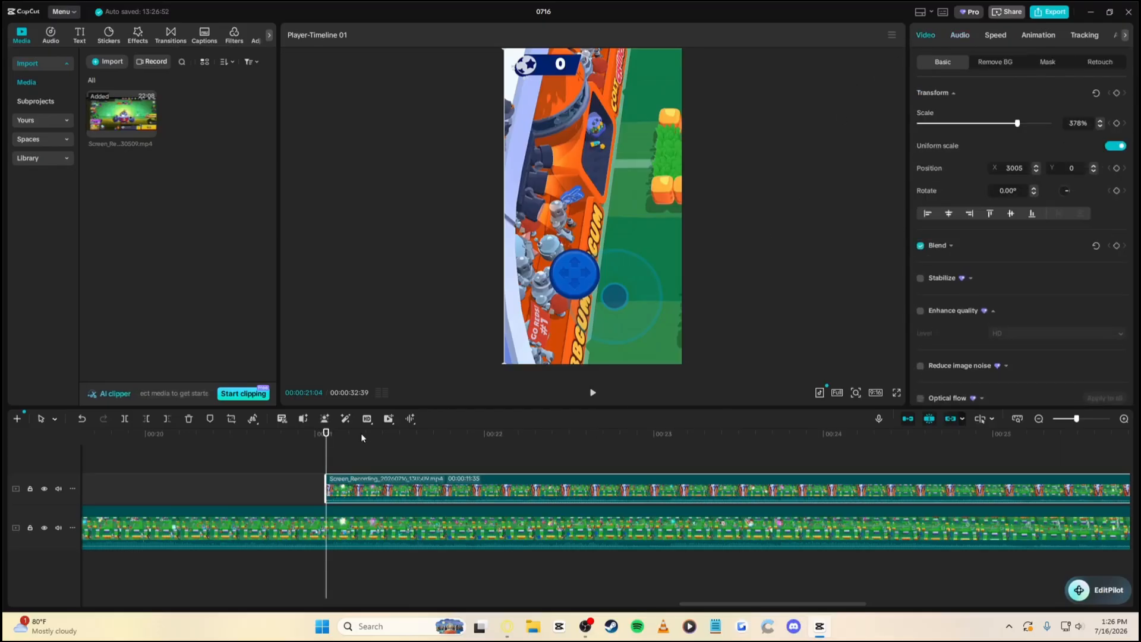
drag(329, 456, 349, 461)
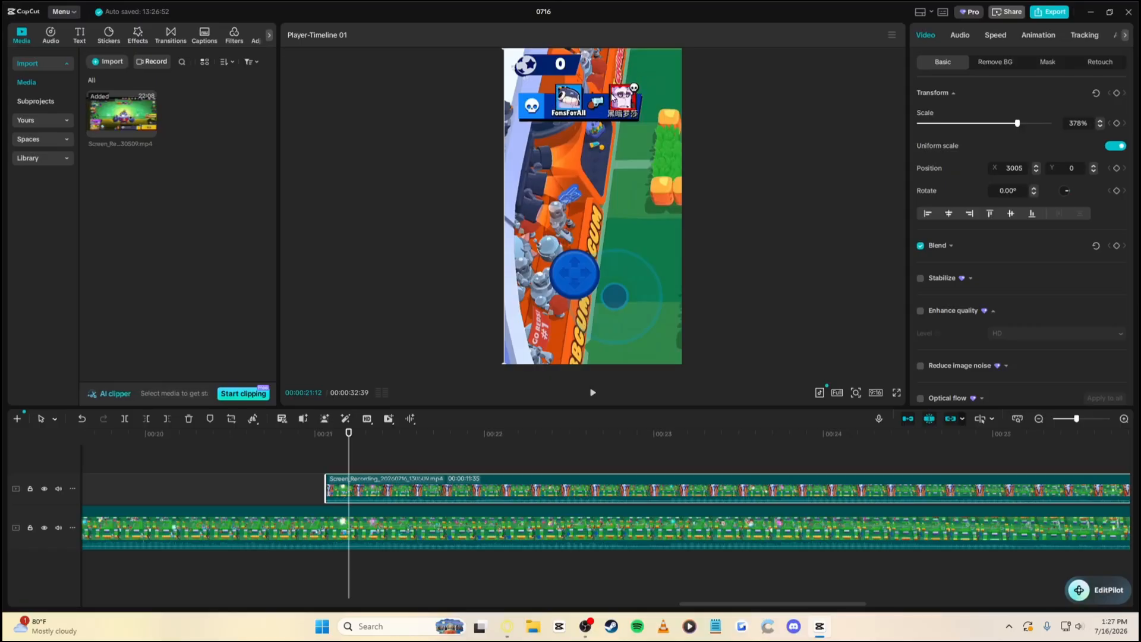
Add a taller rectangle mask to the overlay and place it over the top player-name bar
click(1040, 60)
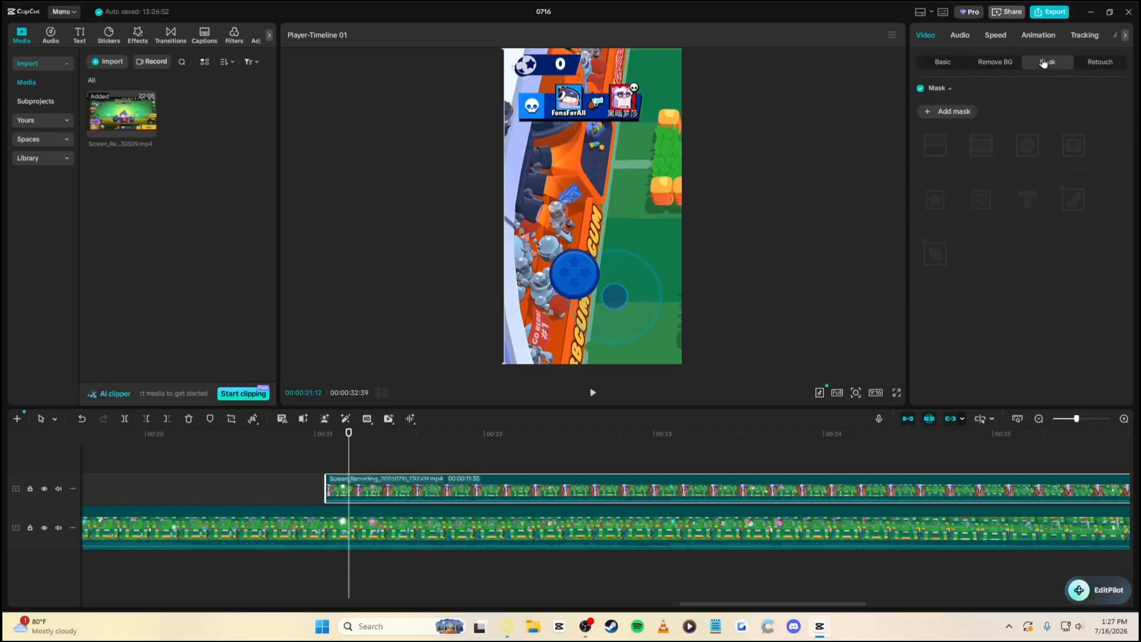
click(952, 113)
click(1075, 149)
drag(798, 235, 577, 204)
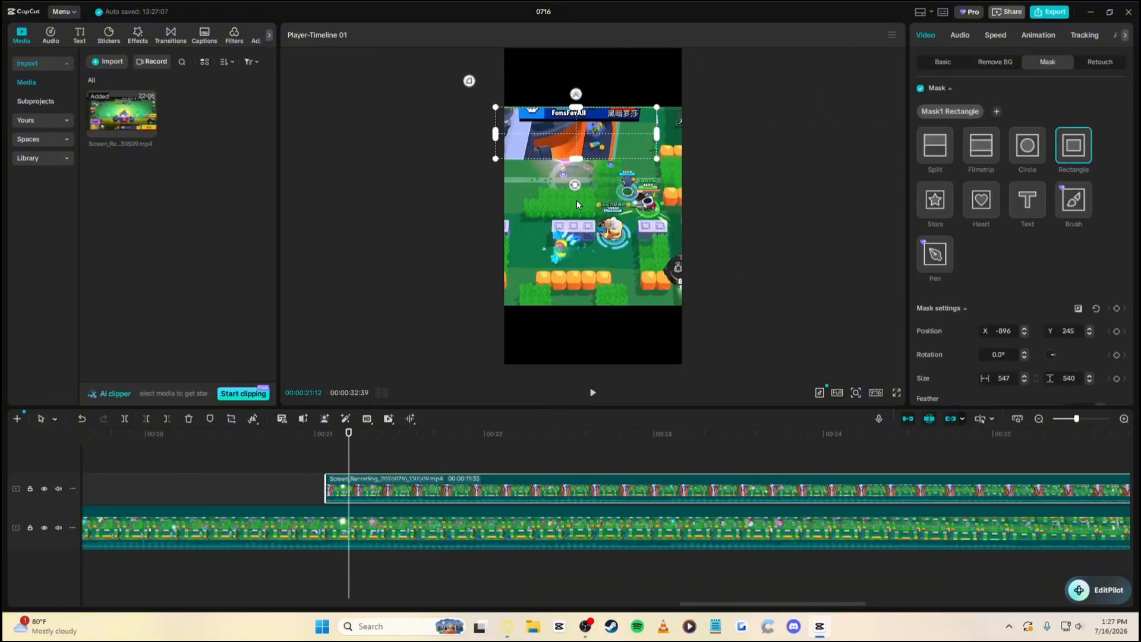
click(1089, 375)
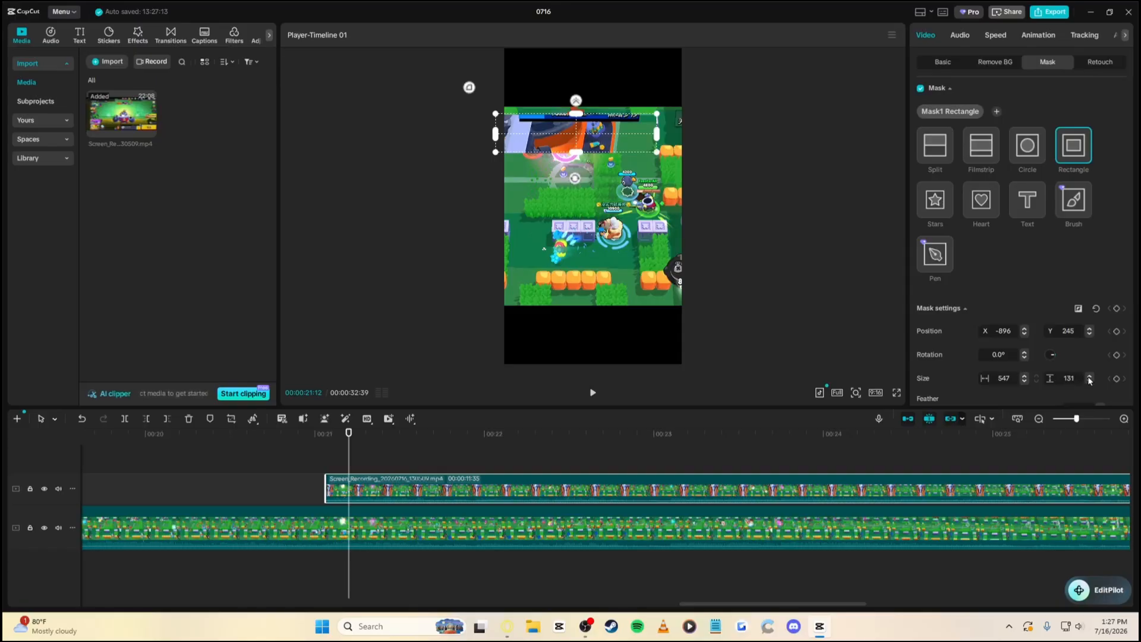
click(1089, 376)
click(1090, 375)
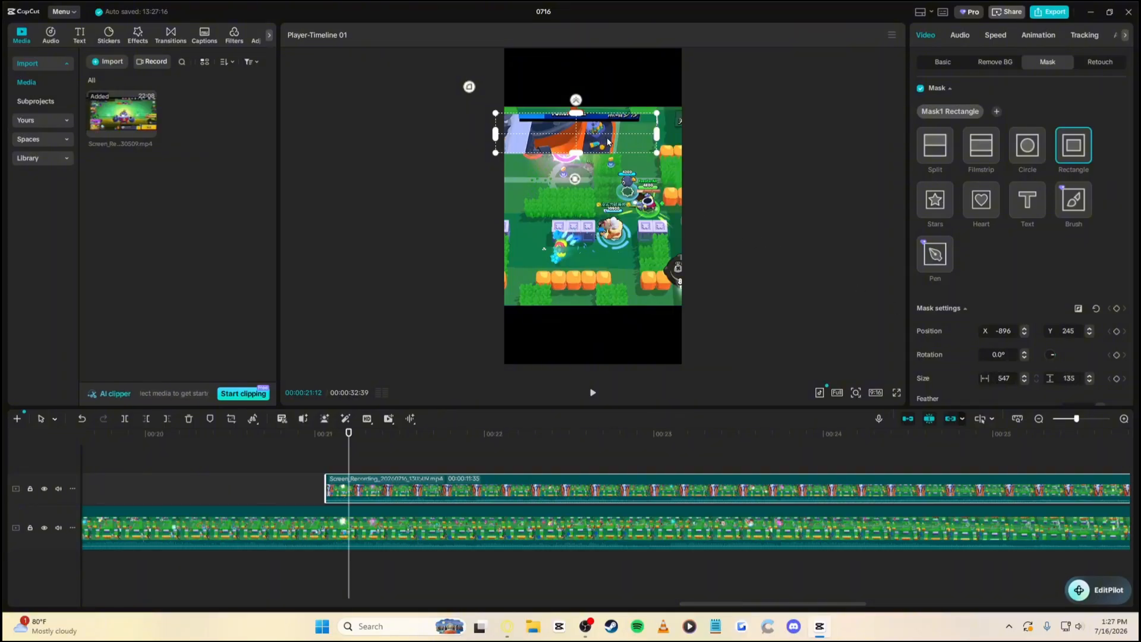
drag(609, 139, 559, 81)
click(942, 62)
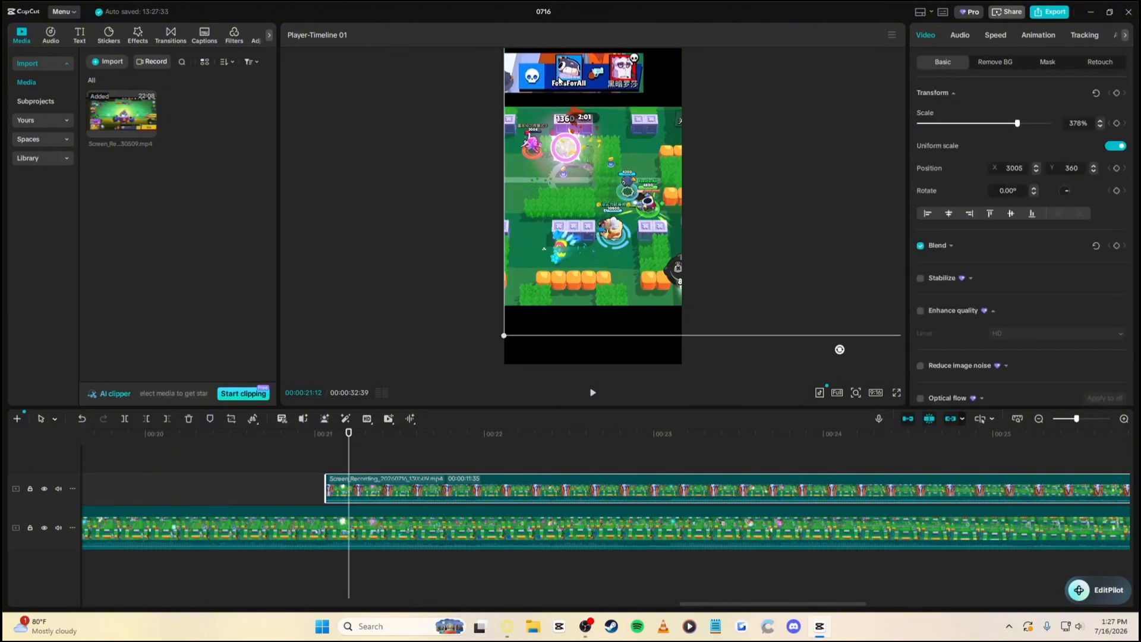
Scale the banner overlay to 435% and move it to X 3615, Y 165 along the top edge
click(1044, 62)
click(931, 66)
drag(1018, 123, 1034, 126)
click(1099, 126)
click(1099, 126)
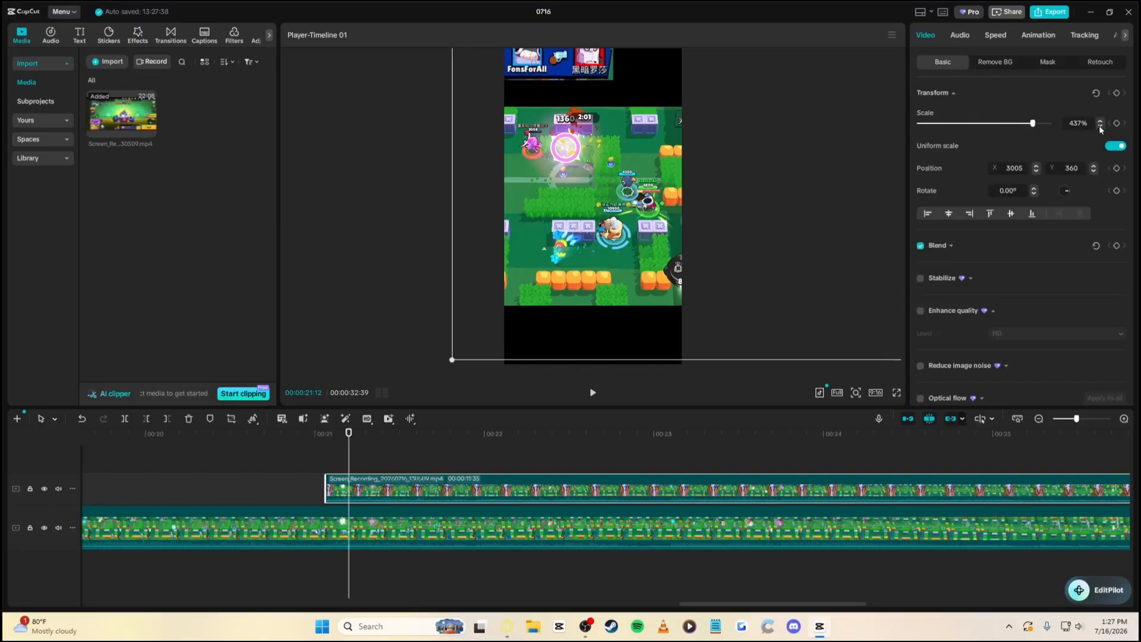
click(1099, 126)
click(1100, 126)
drag(571, 67, 621, 84)
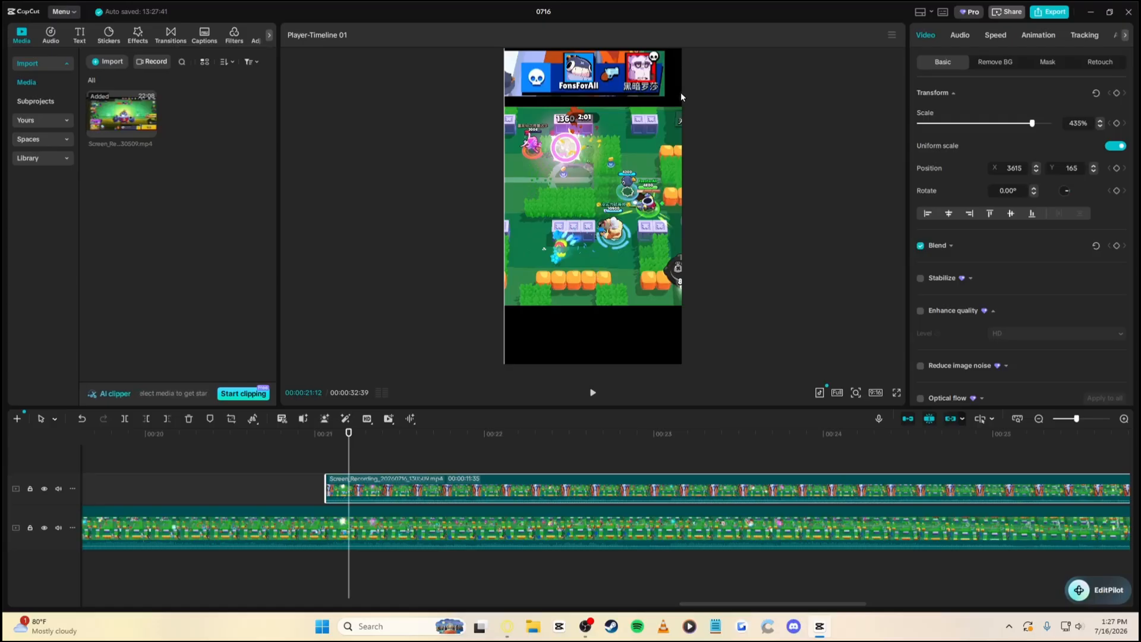
click(1042, 35)
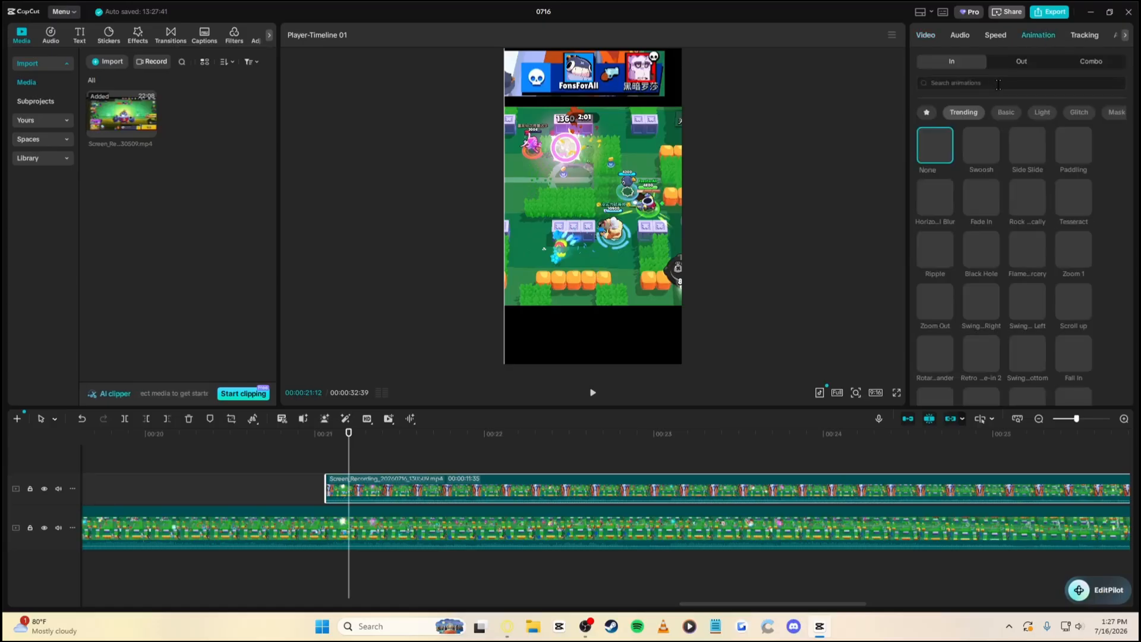
Apply the favourite Slide Right entrance animation at 0.2s duration and scrub through to review it
click(926, 112)
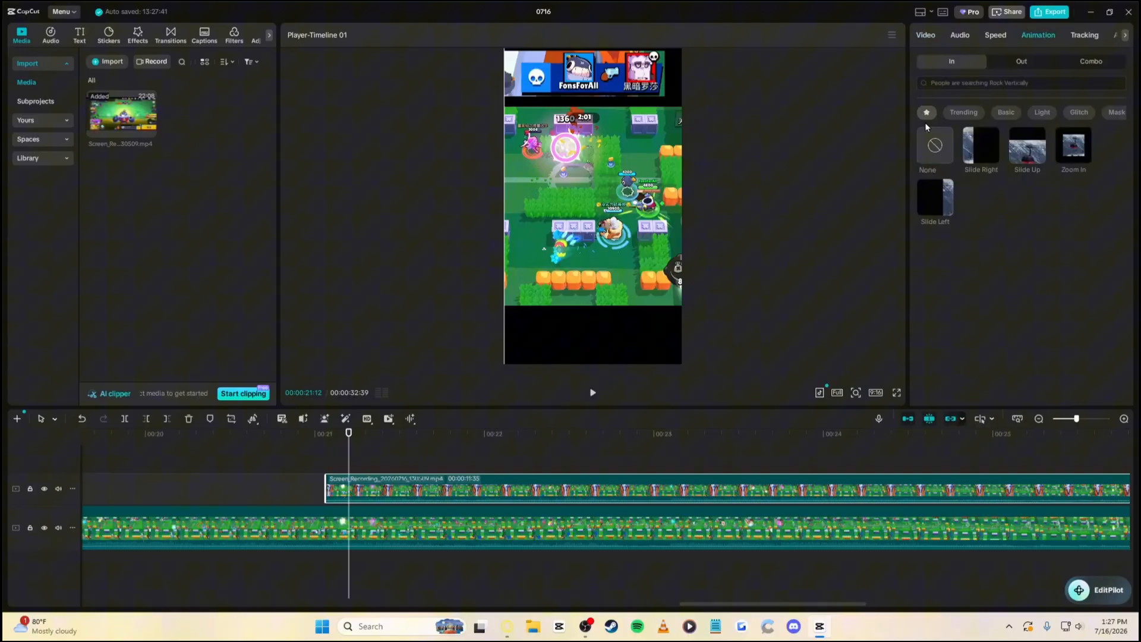
click(983, 146)
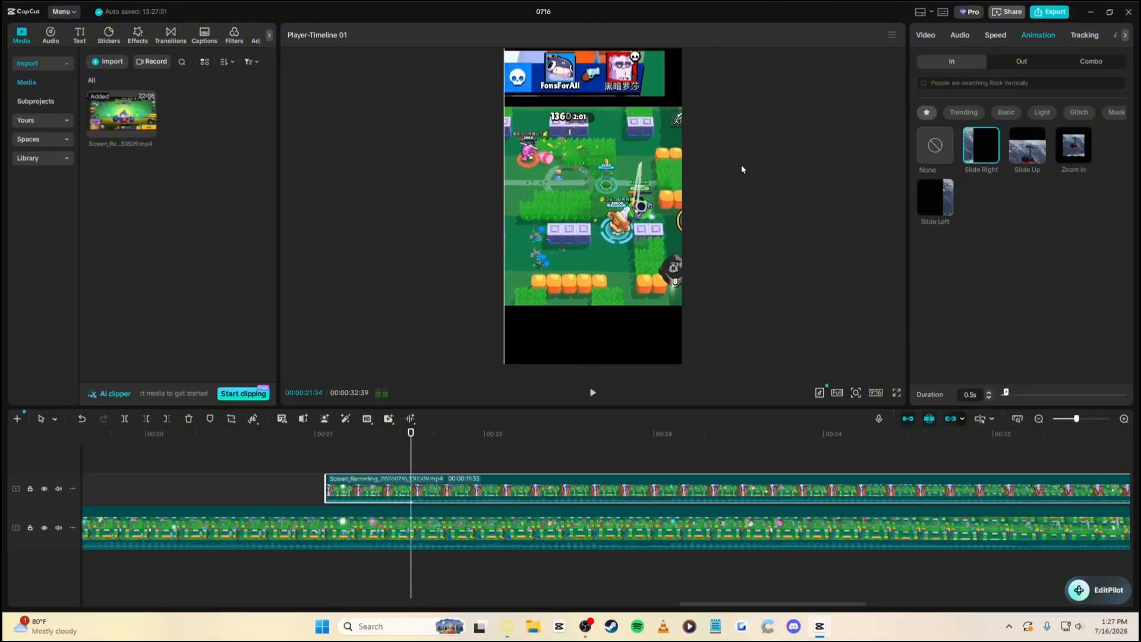
drag(947, 395, 950, 395)
click(987, 392)
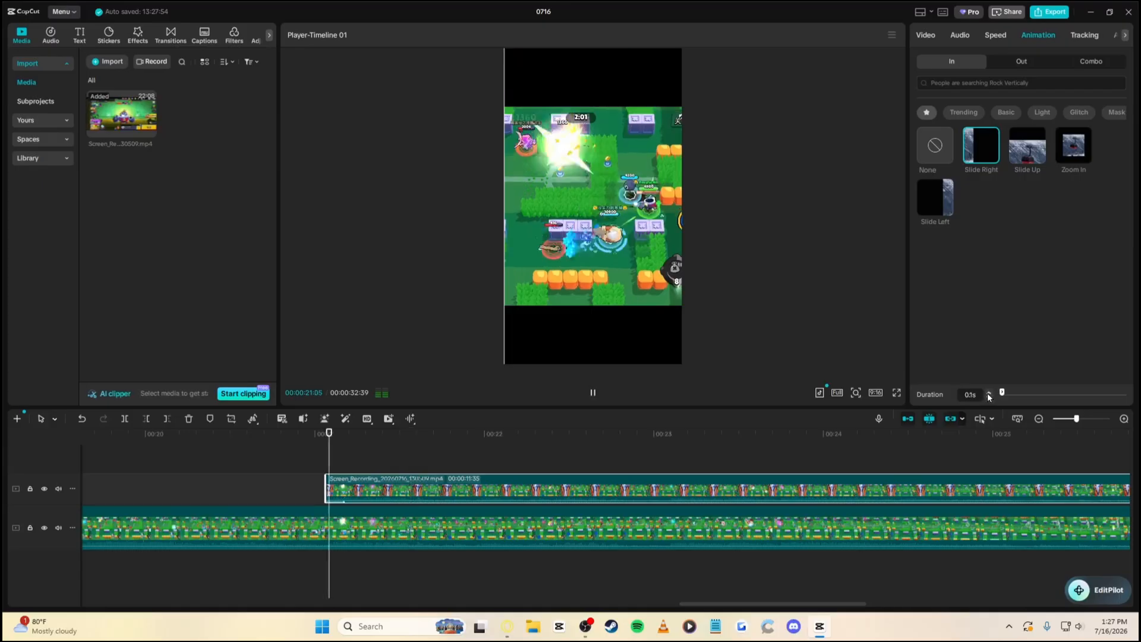
click(988, 393)
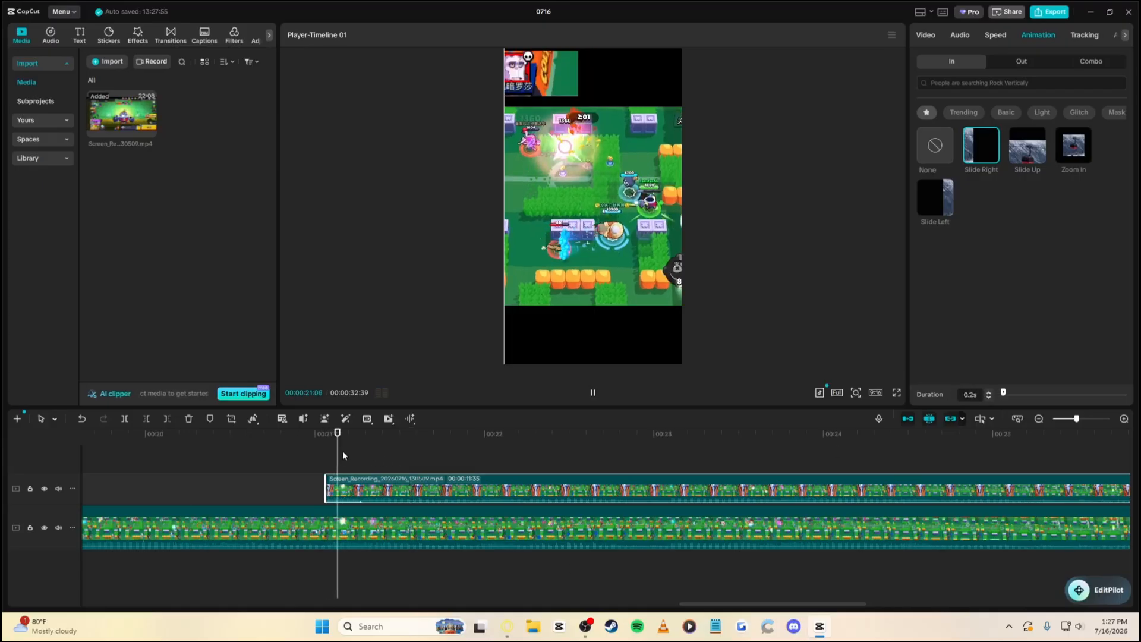
drag(340, 460, 789, 430)
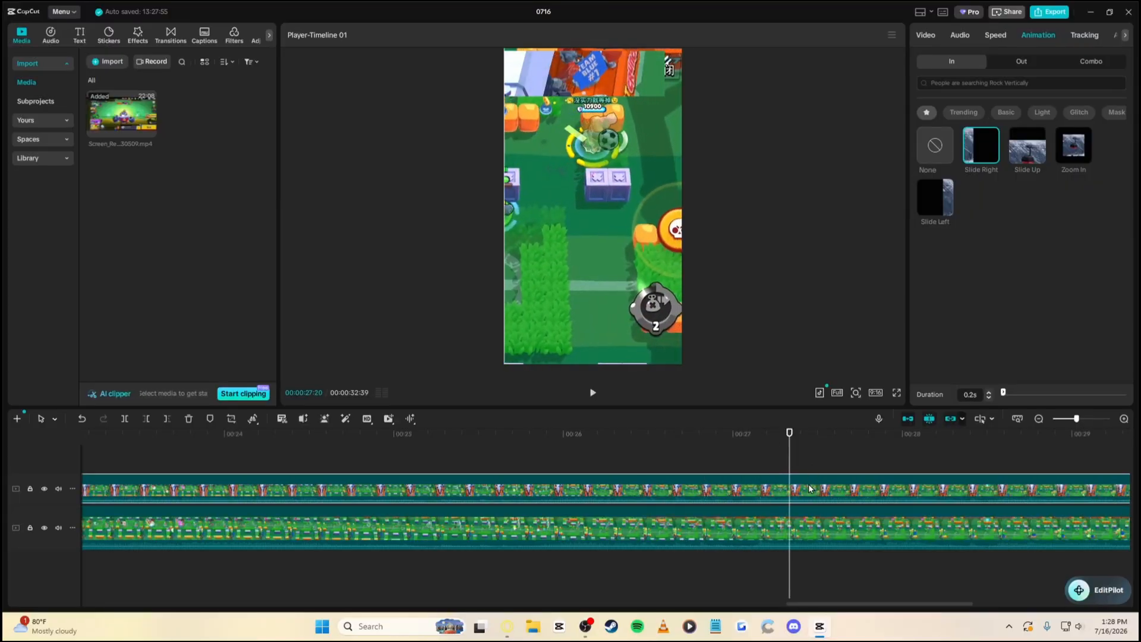
key(w)
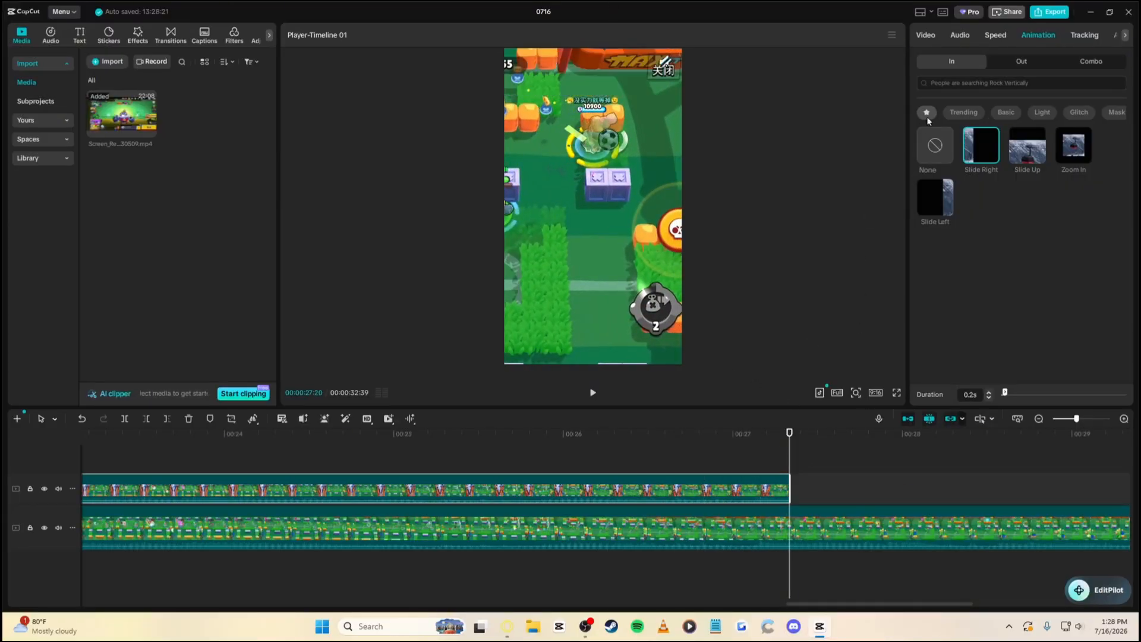
click(1016, 64)
click(981, 197)
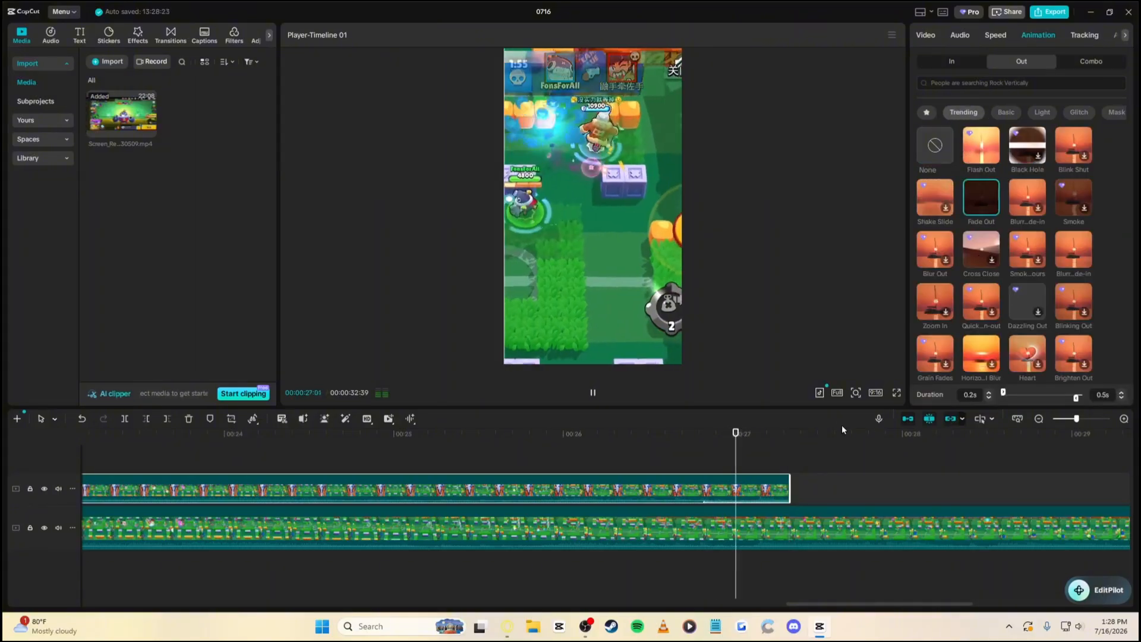
click(1039, 419)
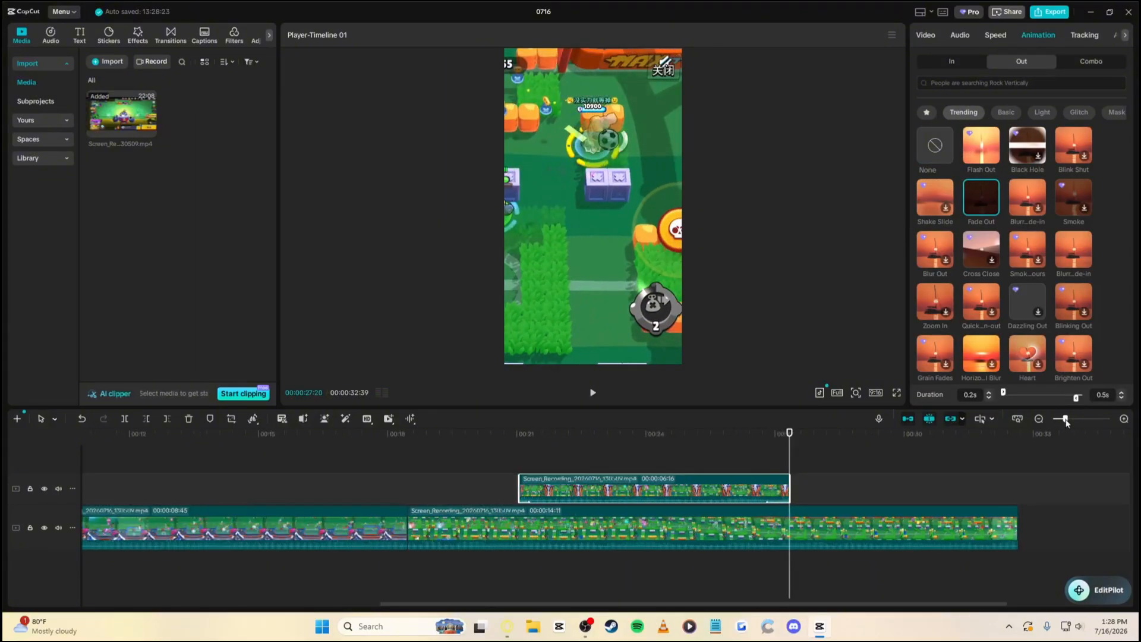
click(825, 525)
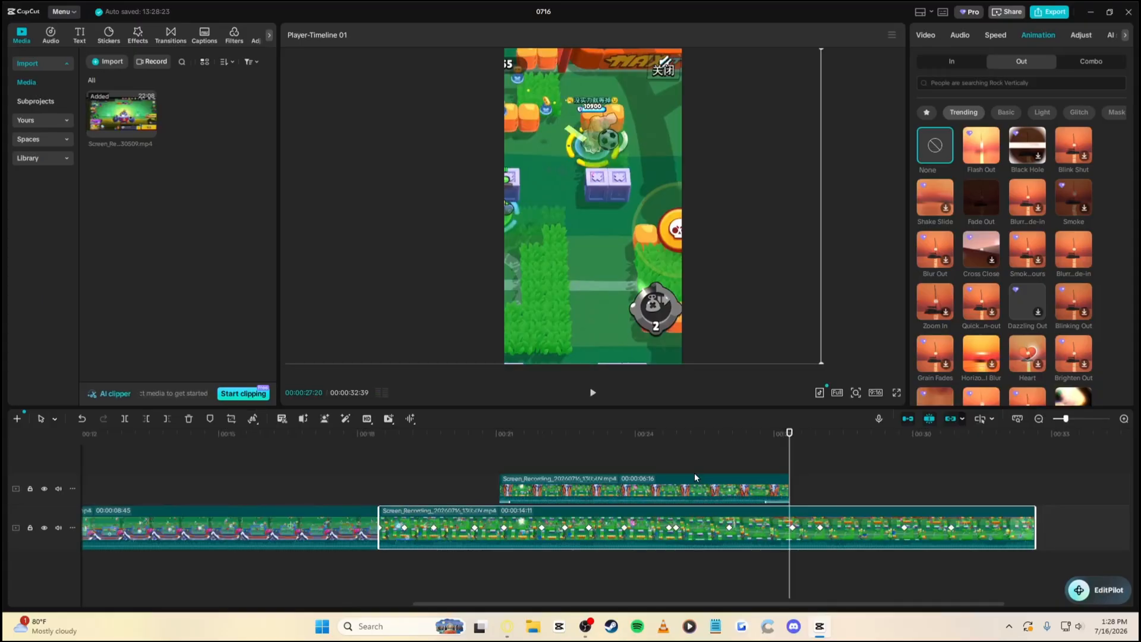
key(ctrl+b)
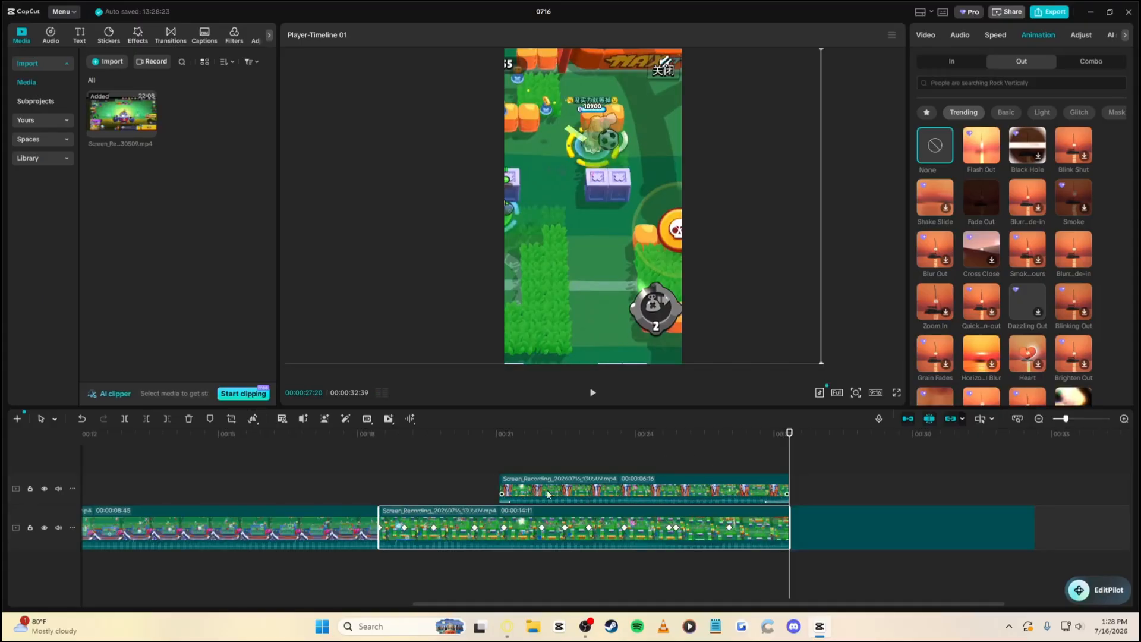
click(498, 433)
click(533, 524)
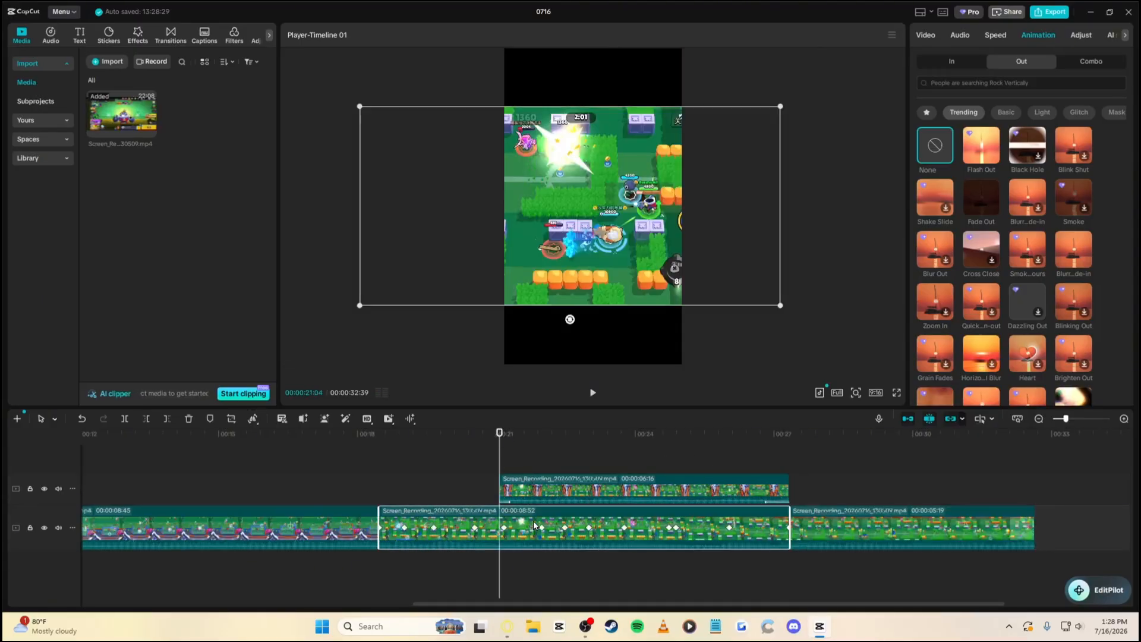
key(ctrl+b)
click(623, 481)
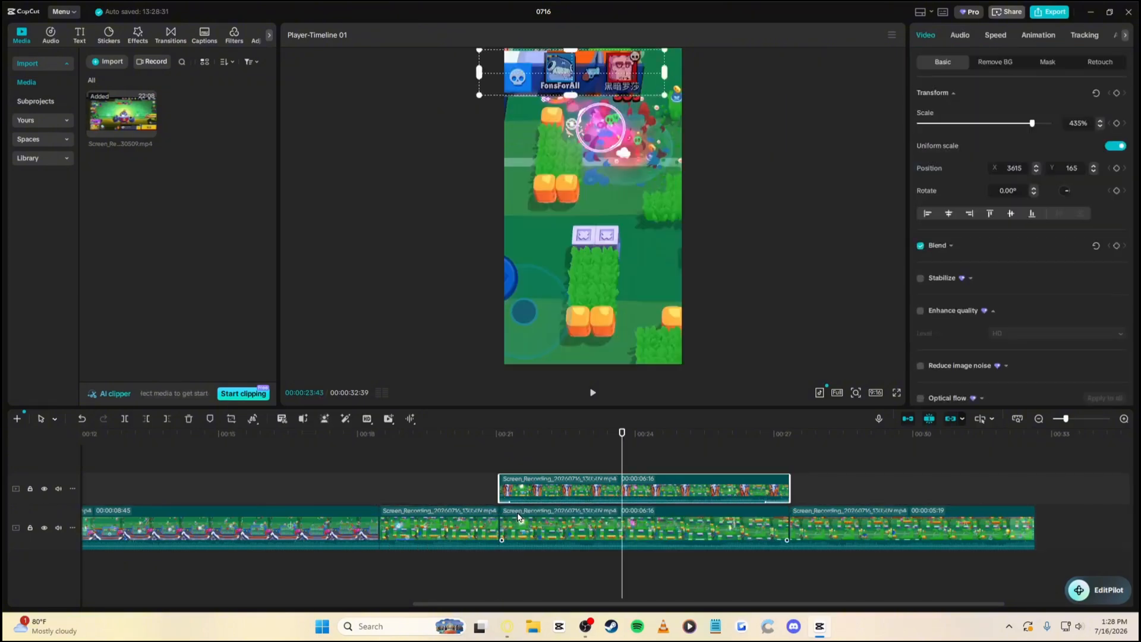
click(570, 532)
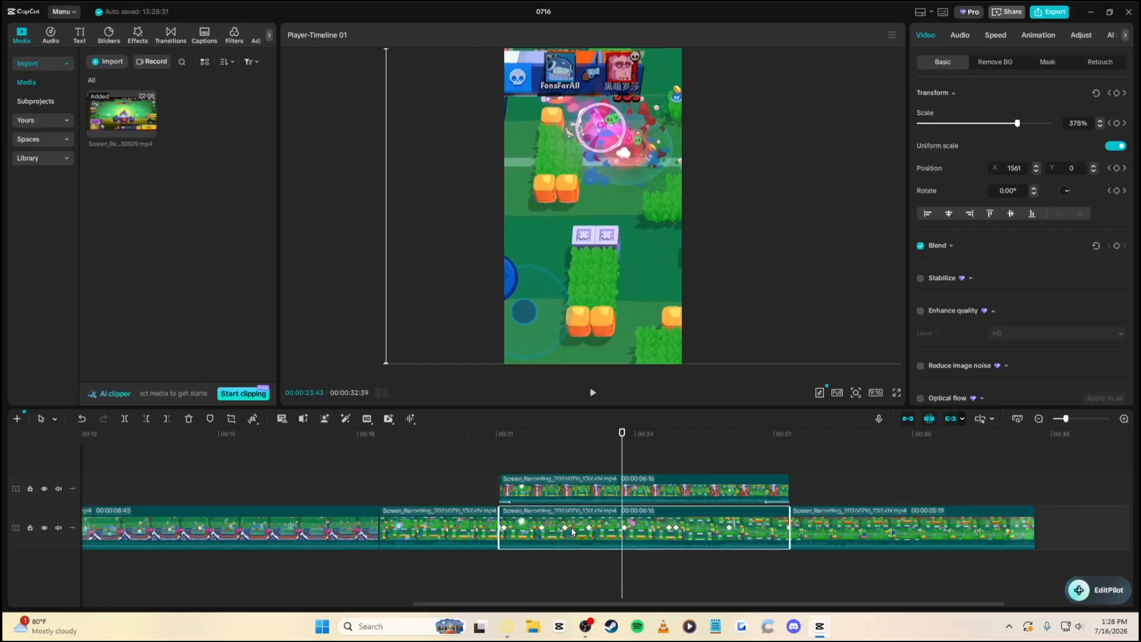
click(548, 482)
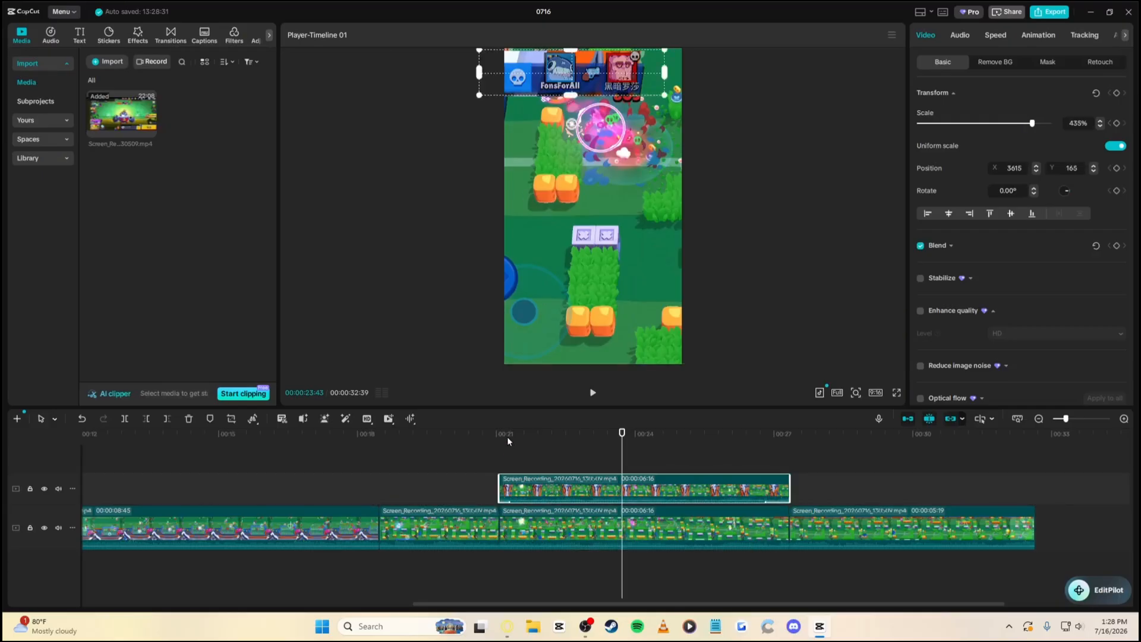
drag(505, 442, 601, 525)
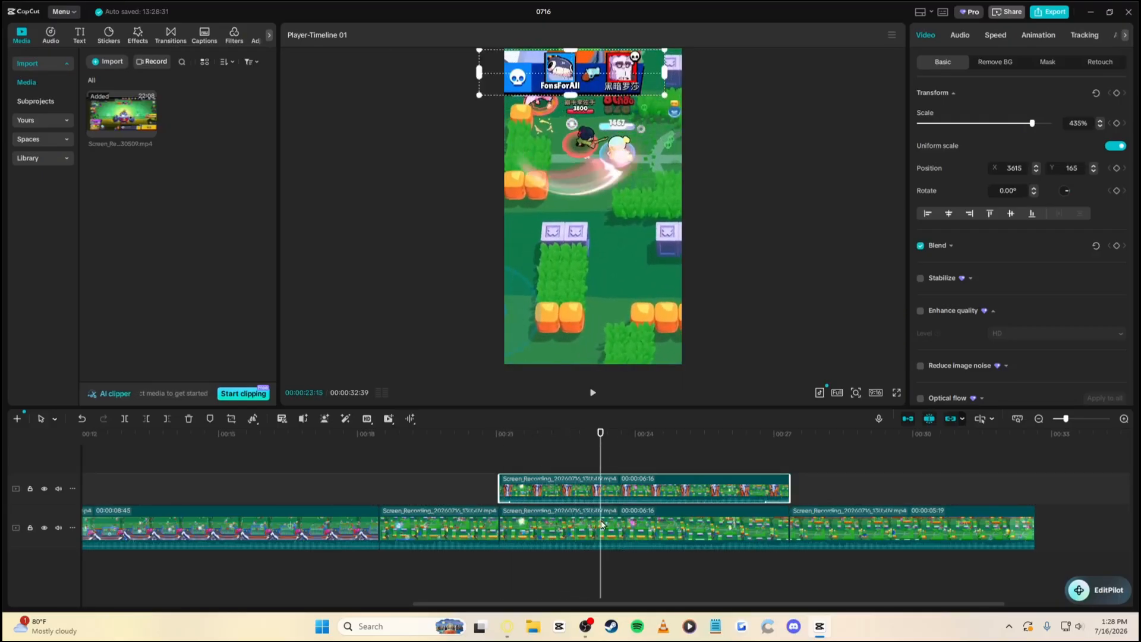
click(612, 526)
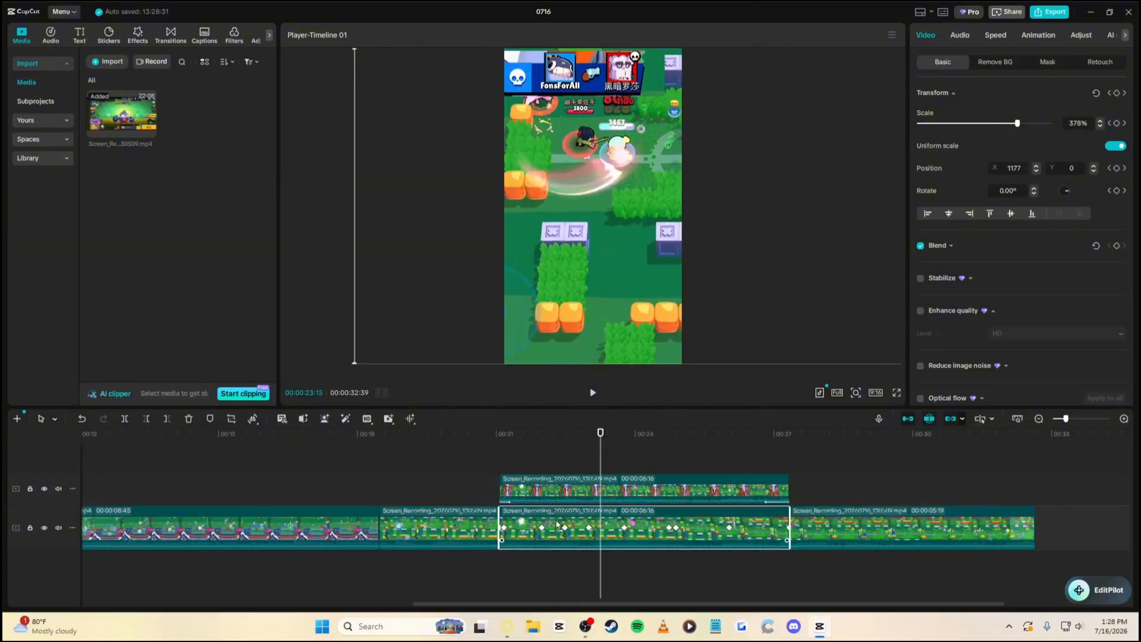
right_click(621, 524)
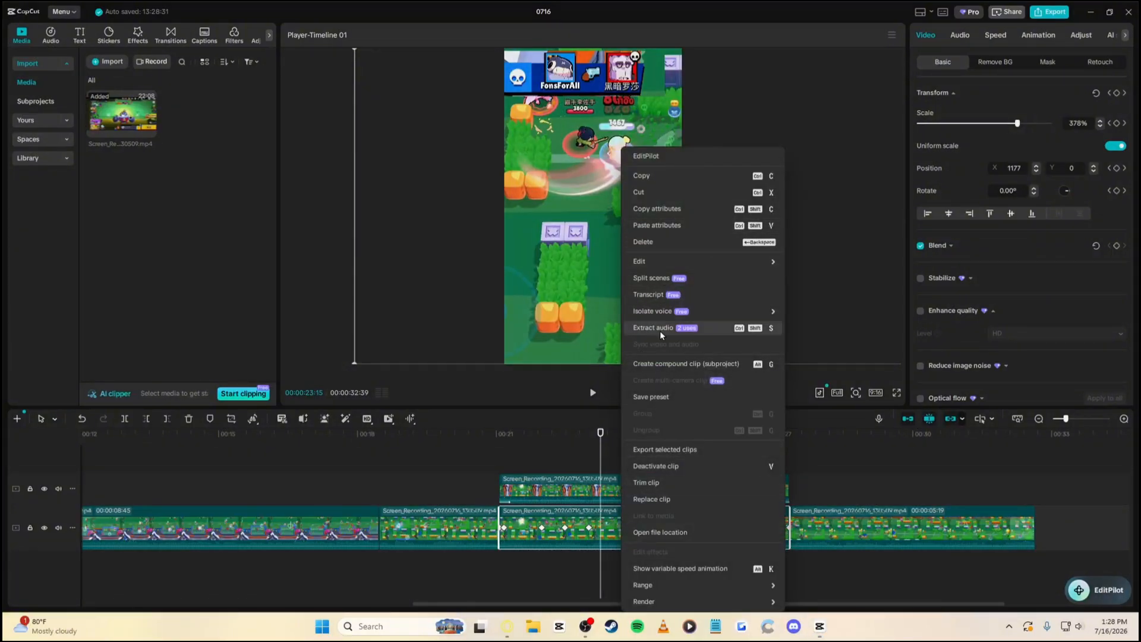
click(661, 332)
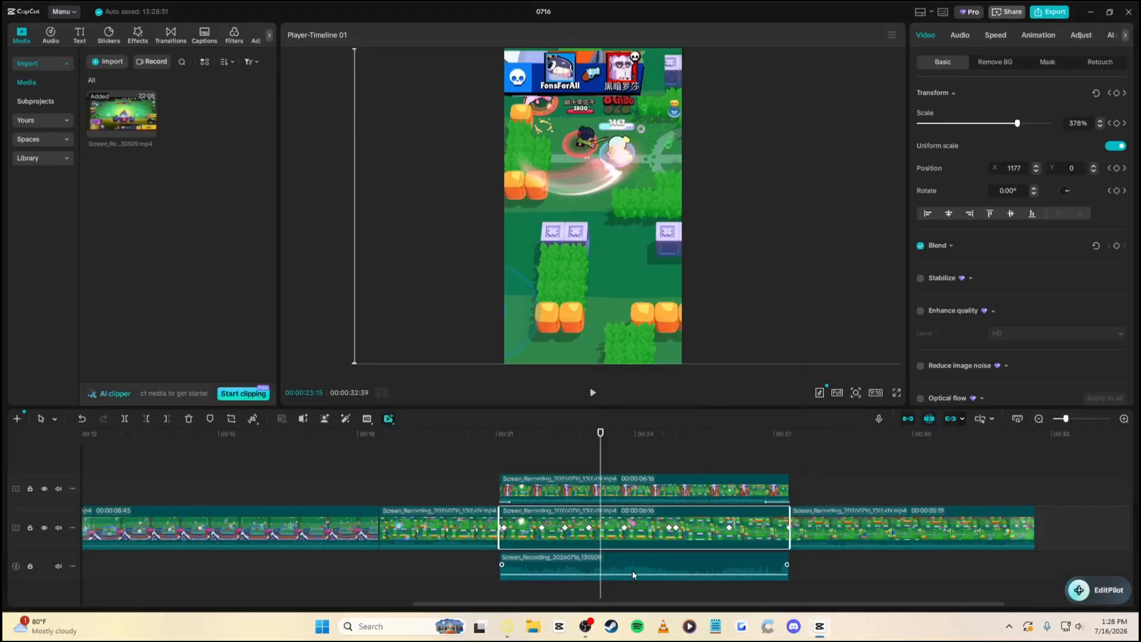
click(634, 566)
key(BackSpace)
click(620, 495)
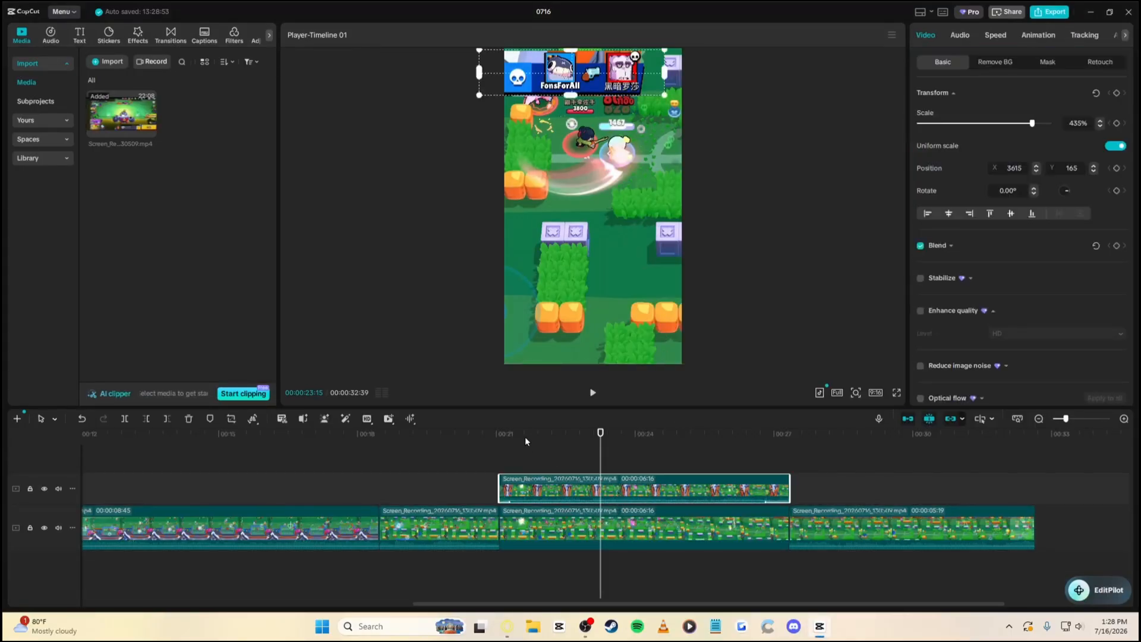
drag(474, 436, 497, 444)
key(space)
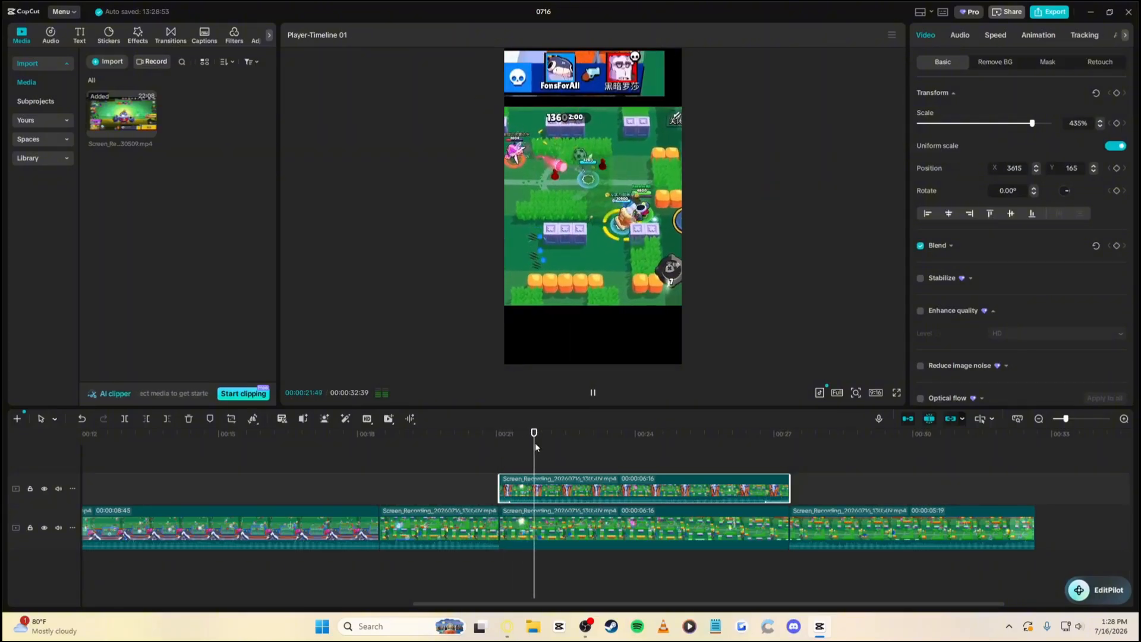
key(space)
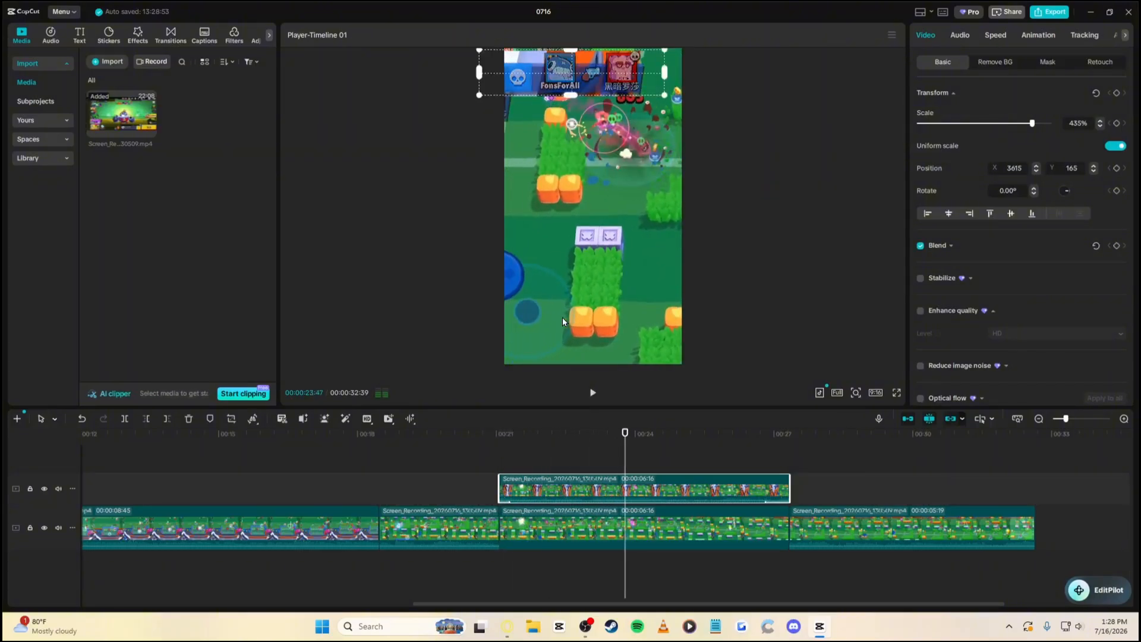
drag(607, 443, 565, 450)
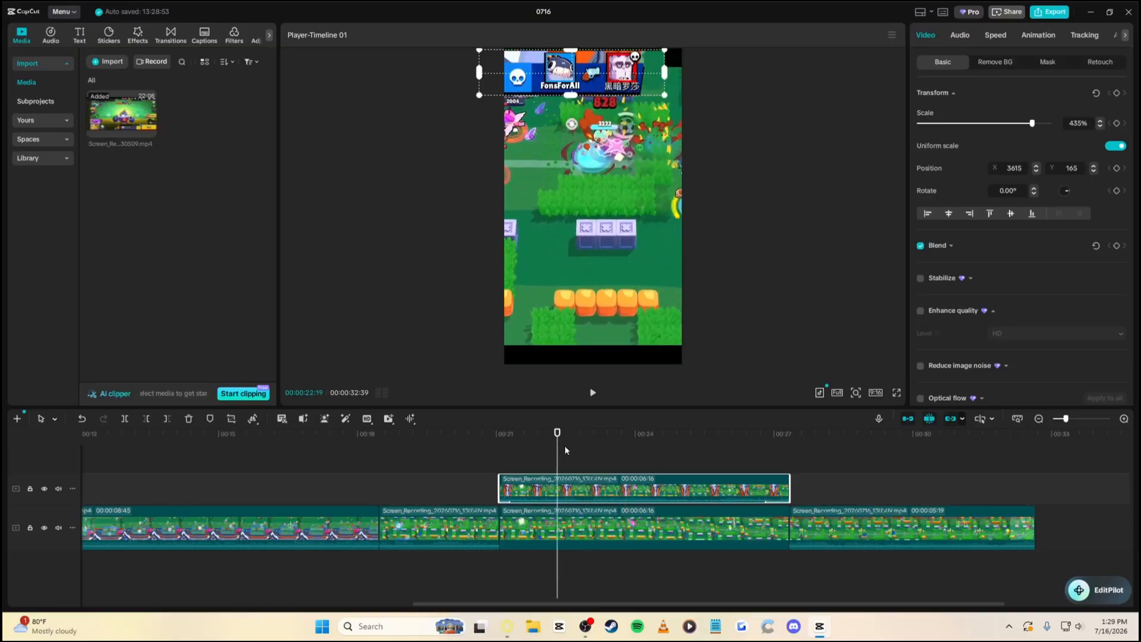
click(1045, 65)
click(944, 65)
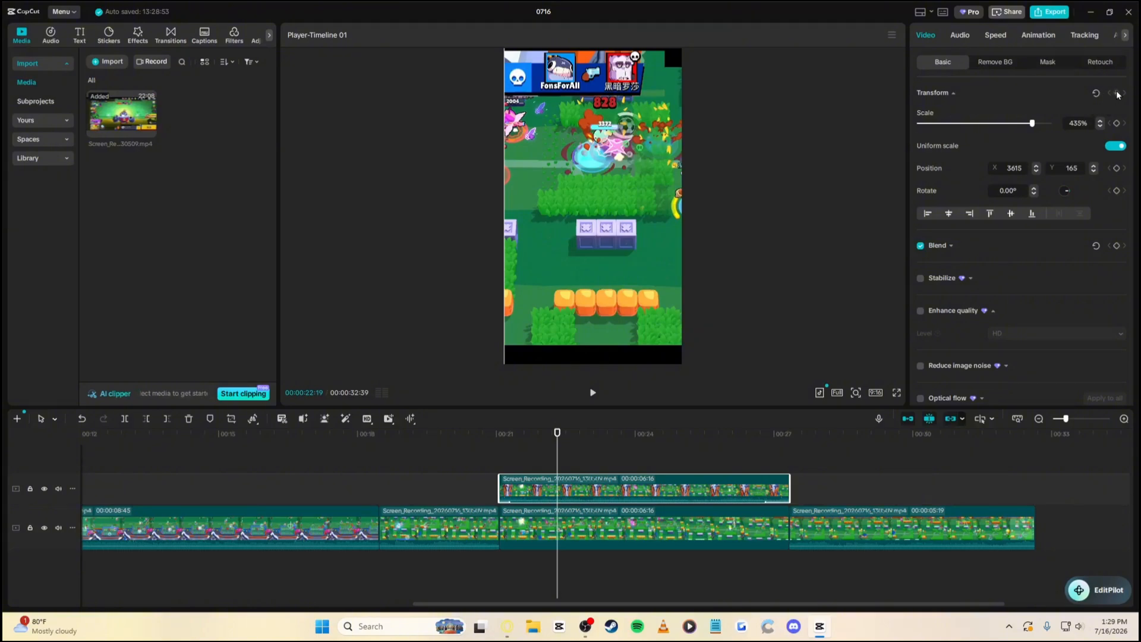
click(507, 439)
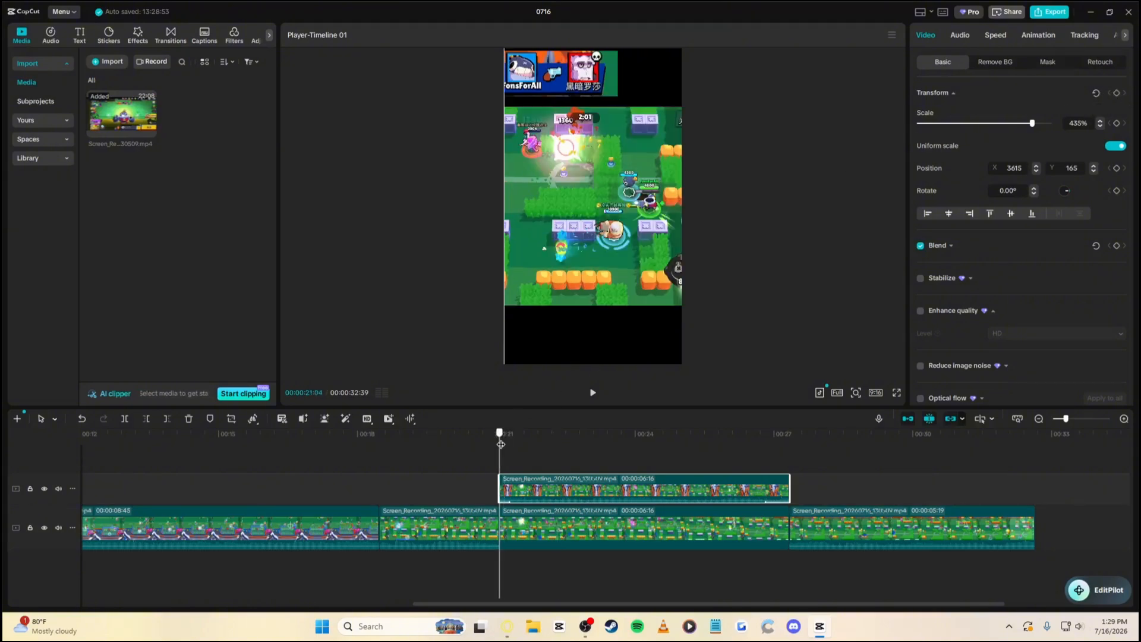
key(space)
Try moving the banner and gameplay footage, then undo those moves to restore the layout
drag(576, 94, 589, 234)
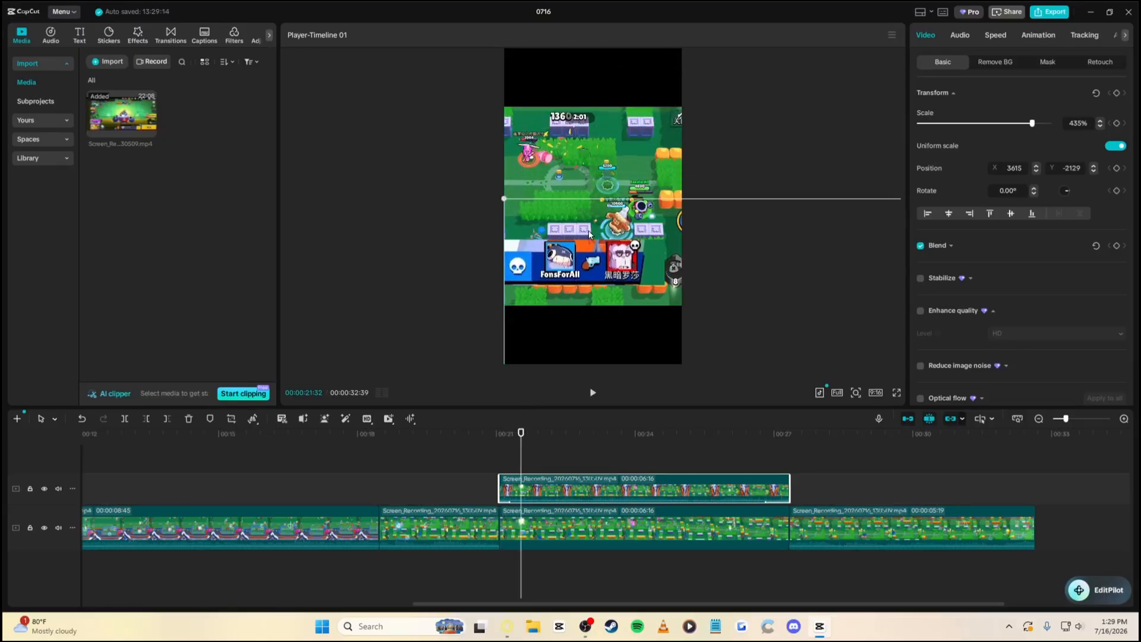
click(615, 525)
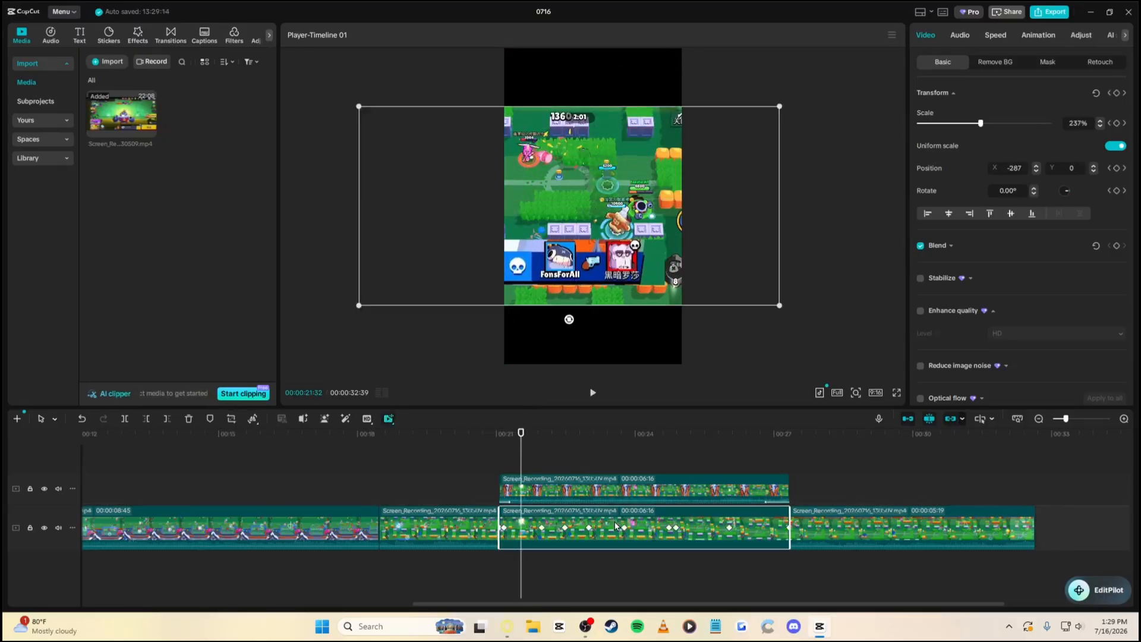
drag(596, 153, 596, 93)
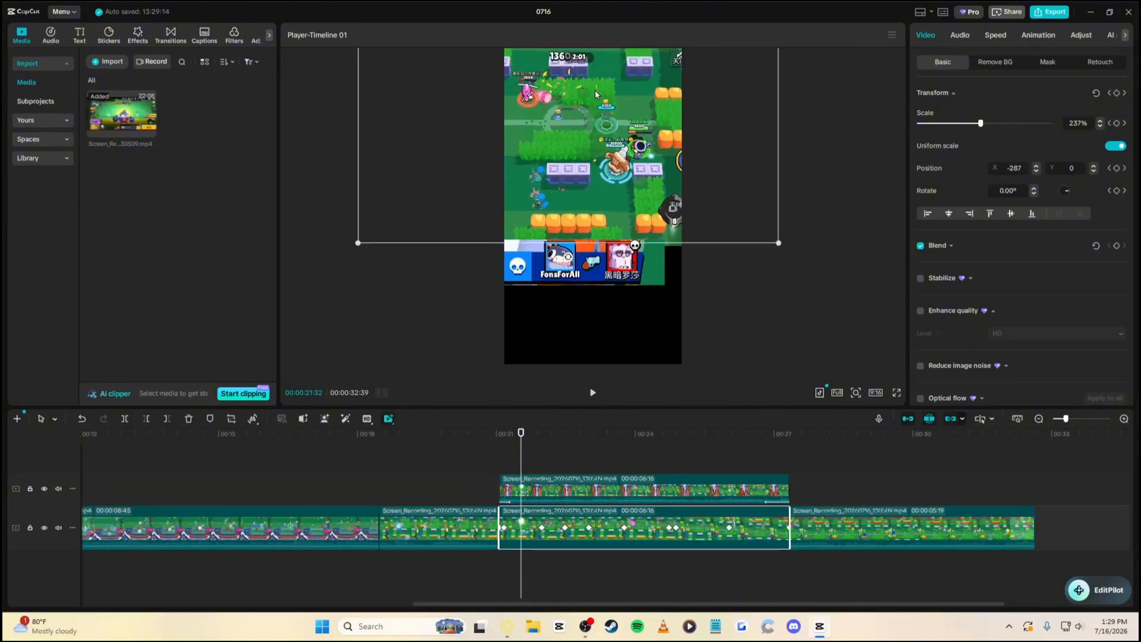
key(ctrl+z)
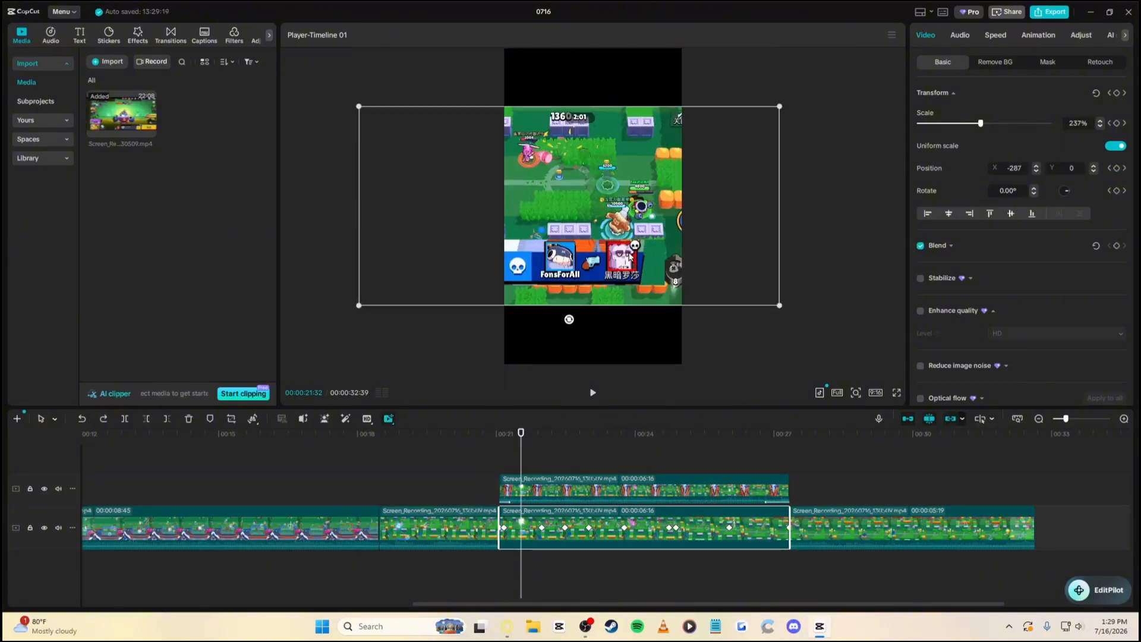
click(580, 491)
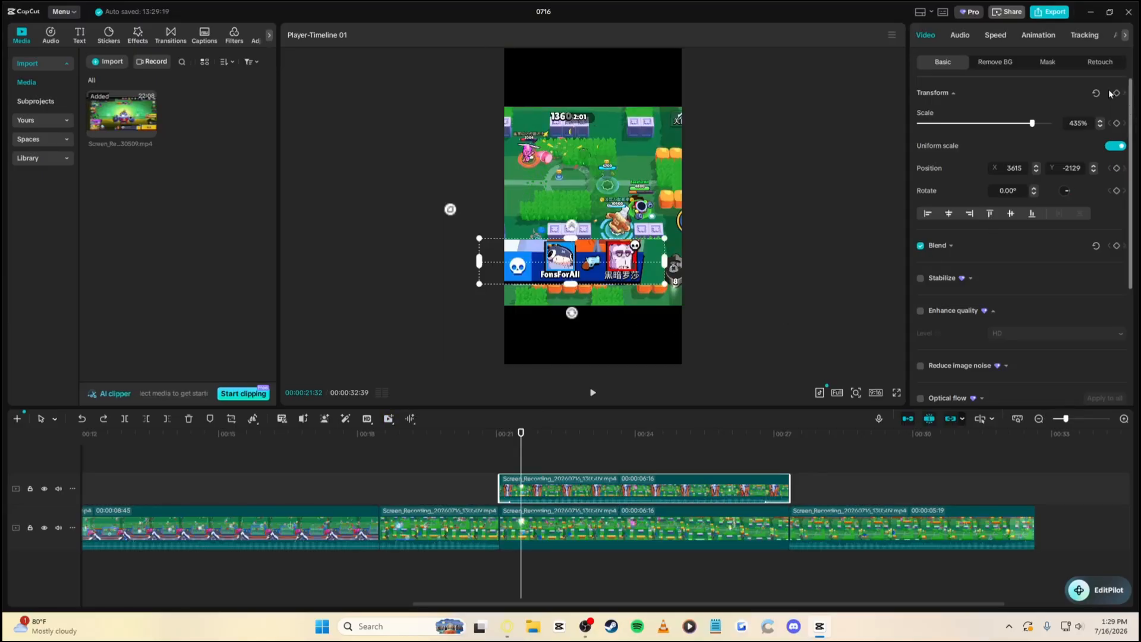
key(ctrl+z)
key(ctrl+z)
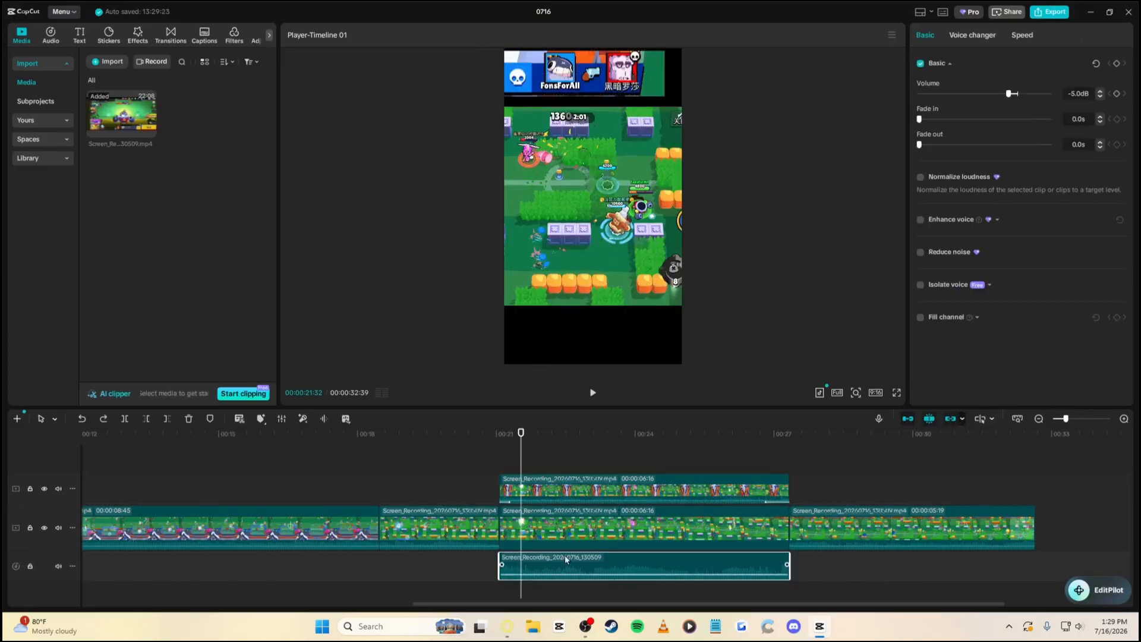
click(103, 419)
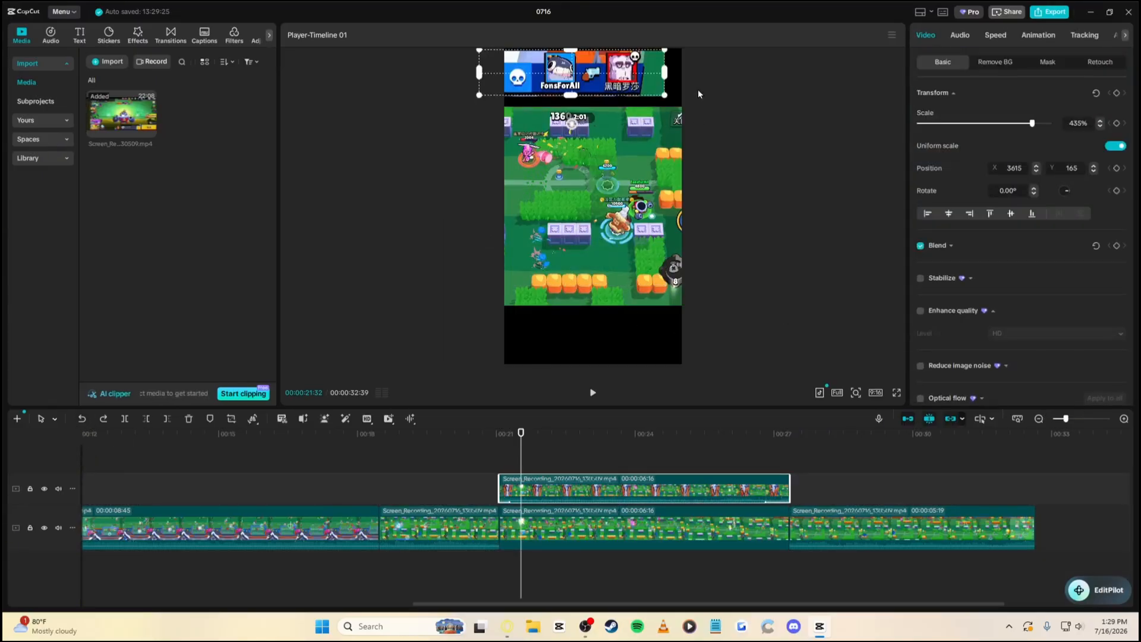
click(1044, 66)
click(960, 62)
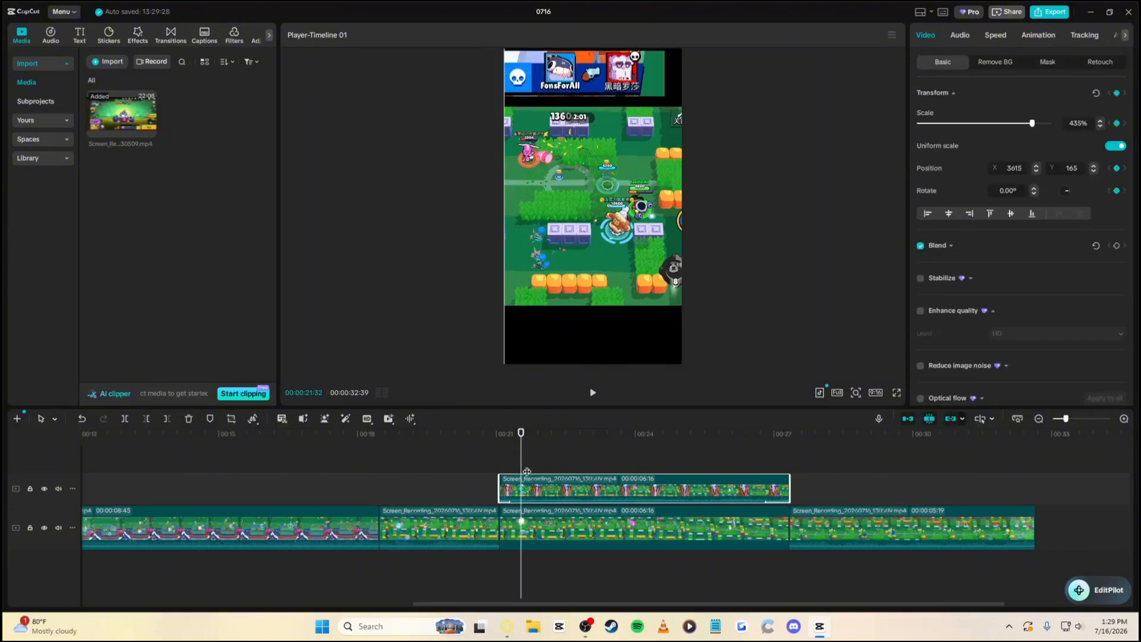
At 22:13, drag the banner down to the frame's middle and play back the slide
drag(603, 440, 540, 450)
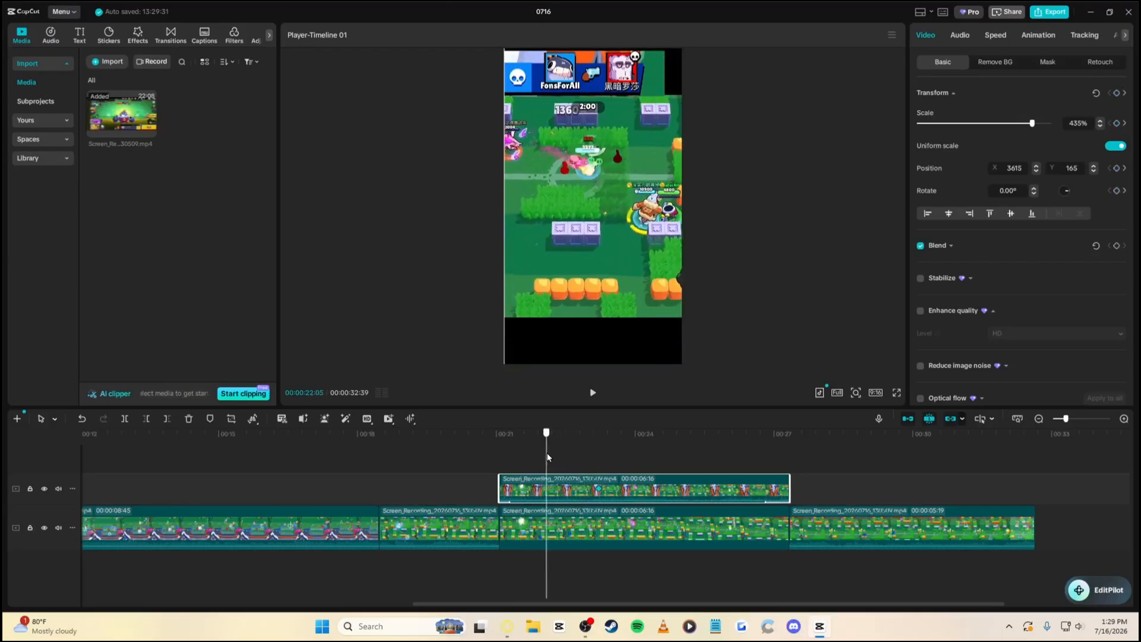
click(597, 490)
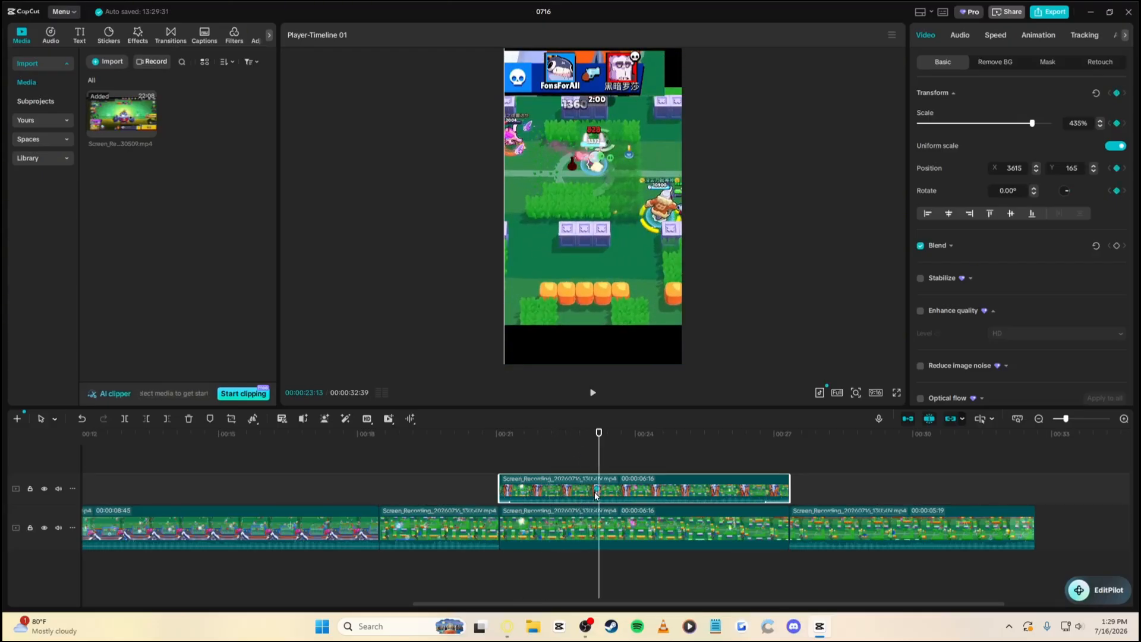
click(551, 495)
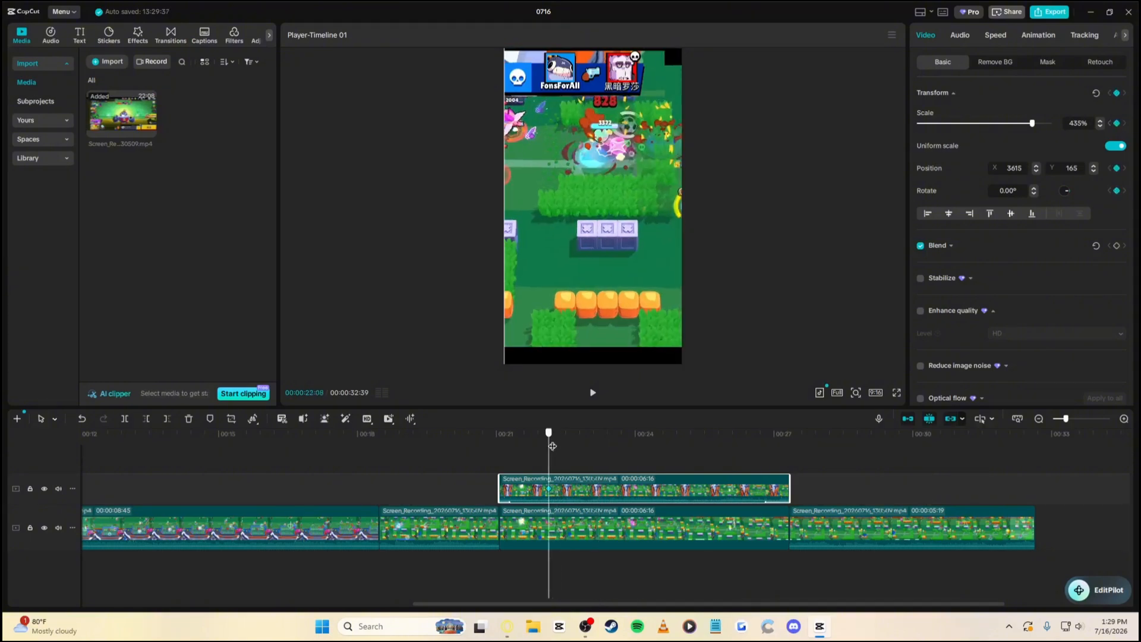
click(553, 446)
drag(562, 69, 562, 252)
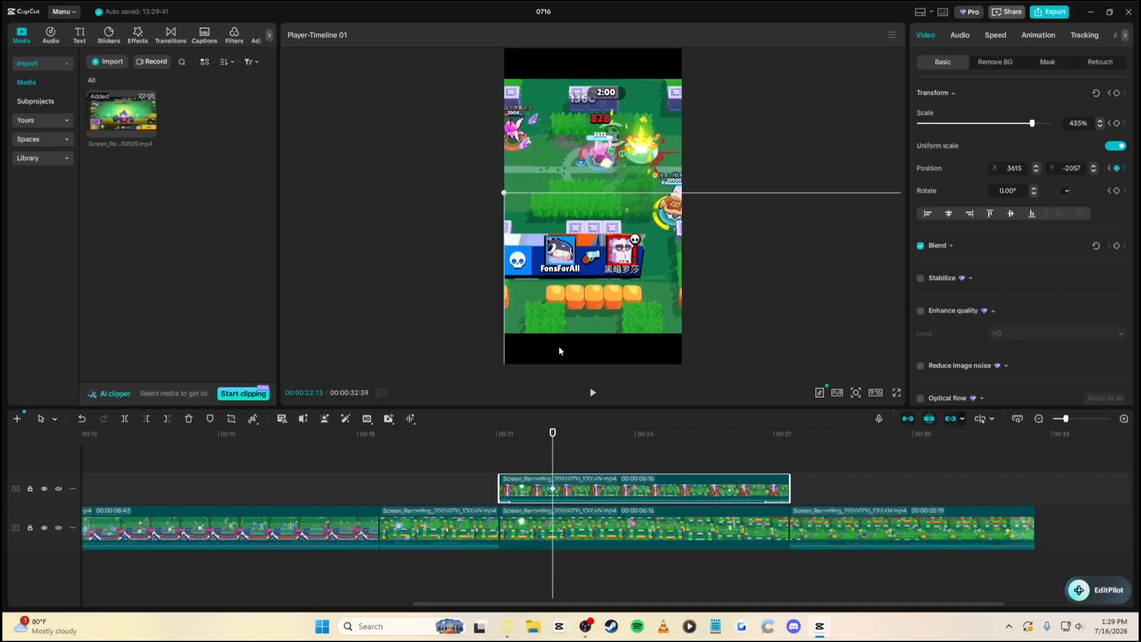
key(space)
click(545, 440)
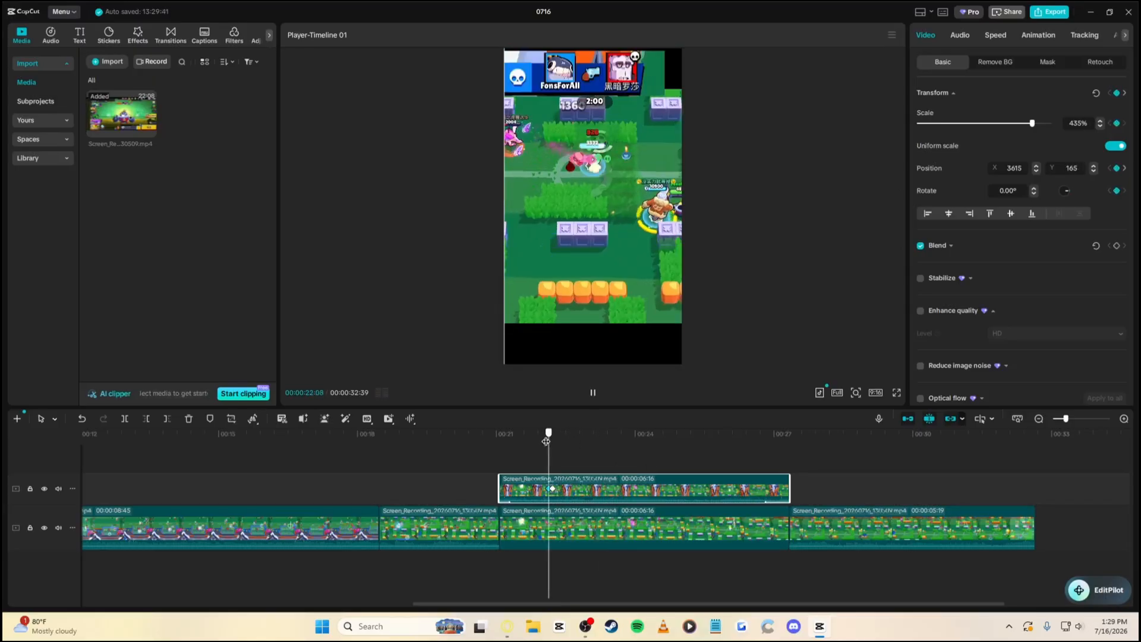
key(space)
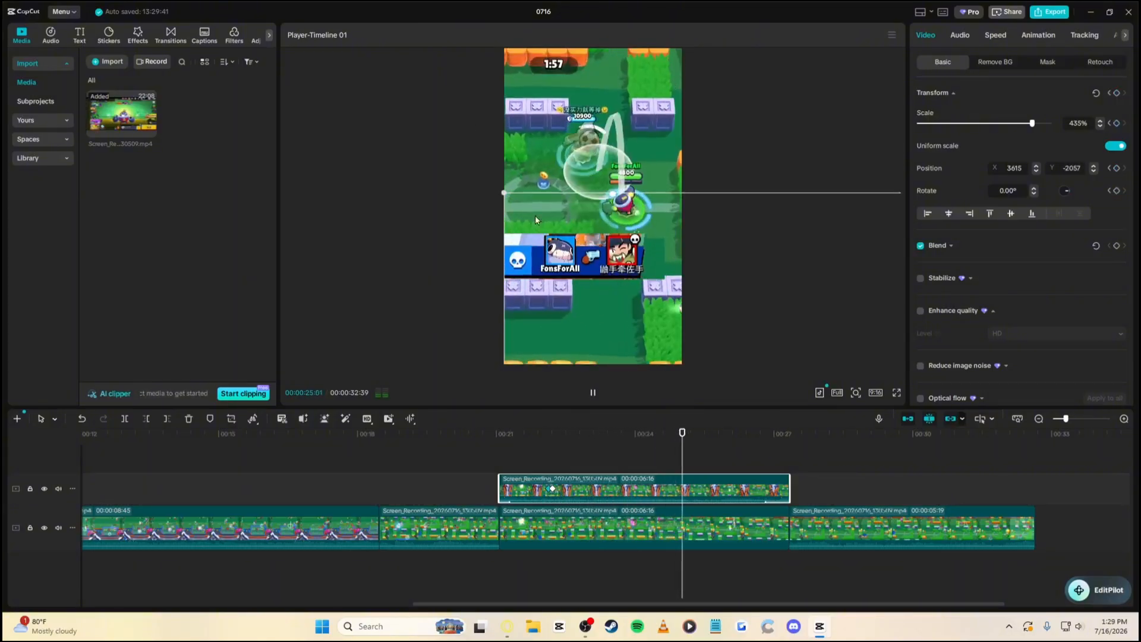
key(space)
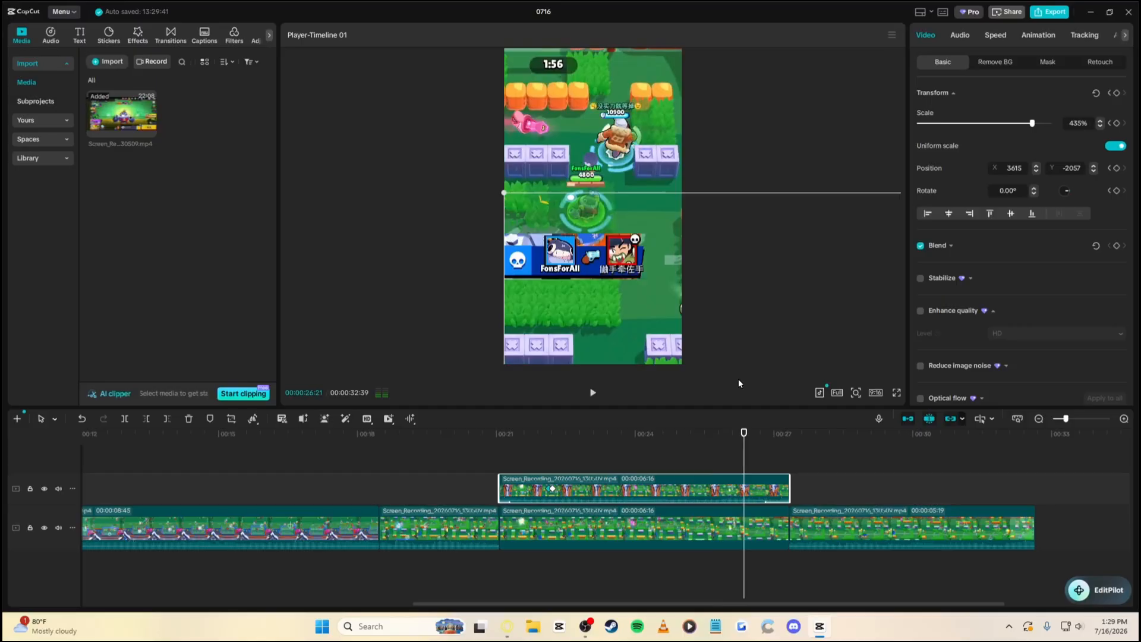
click(638, 431)
Add the My presets18 sound effect near 00:23, shift it slightly earlier, and preview it
click(50, 121)
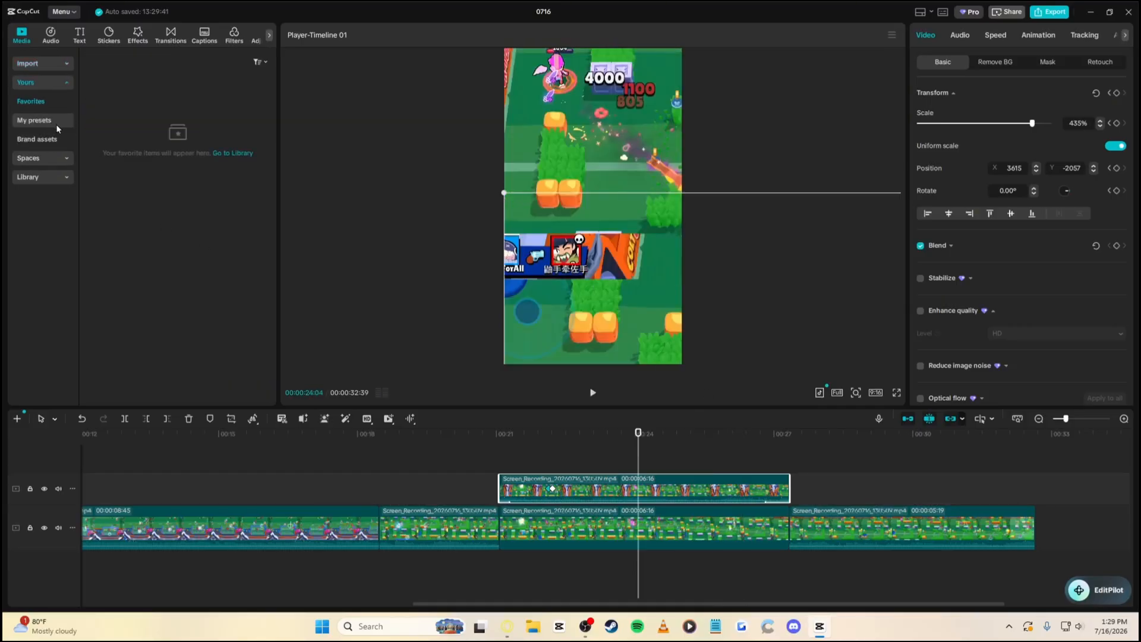
click(58, 122)
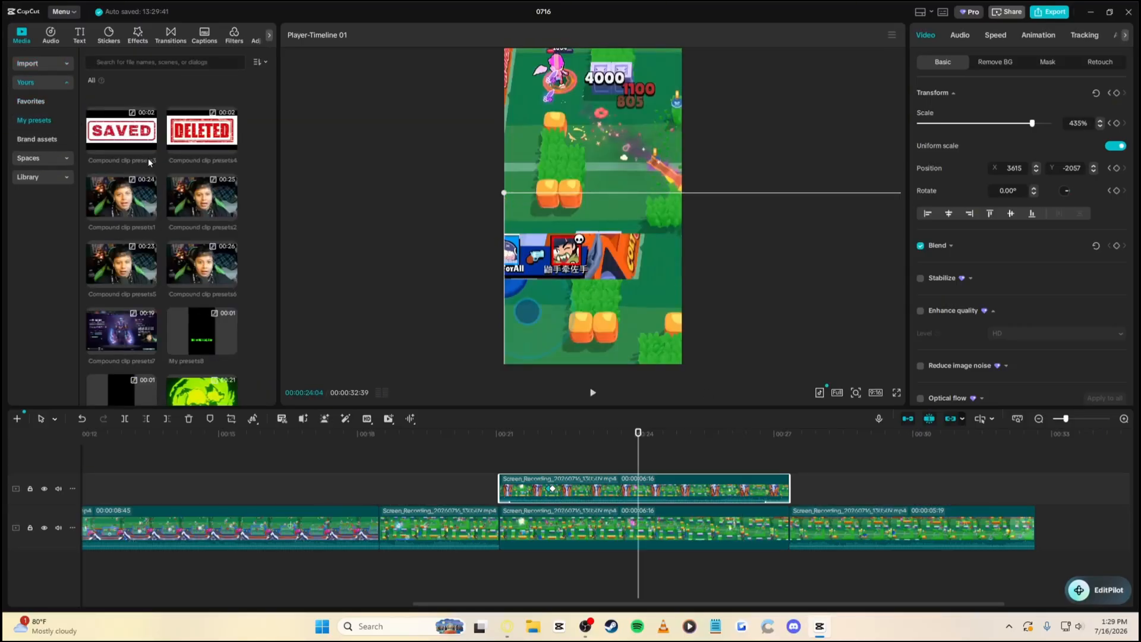
scroll(148, 158, down, 5)
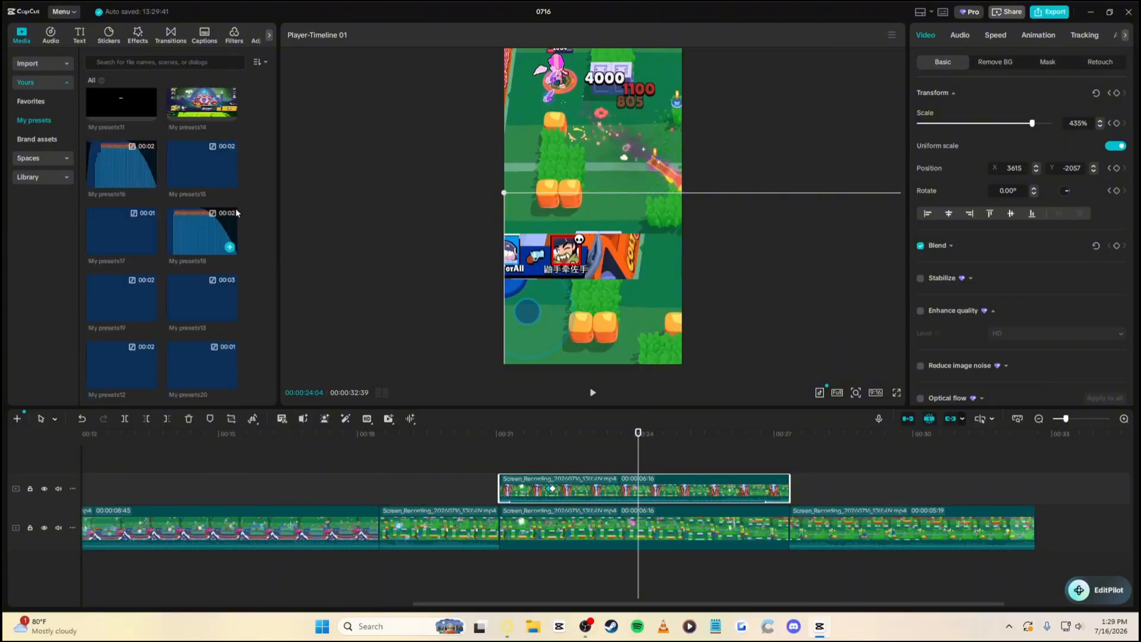
click(229, 247)
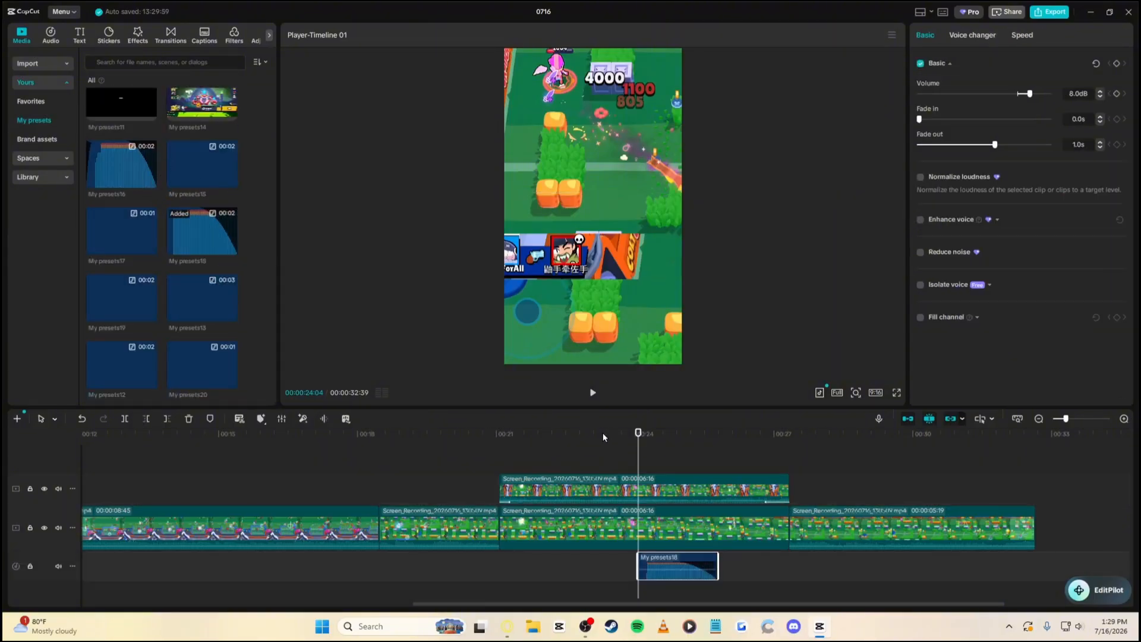
drag(638, 432, 618, 449)
drag(643, 559, 626, 559)
key(space)
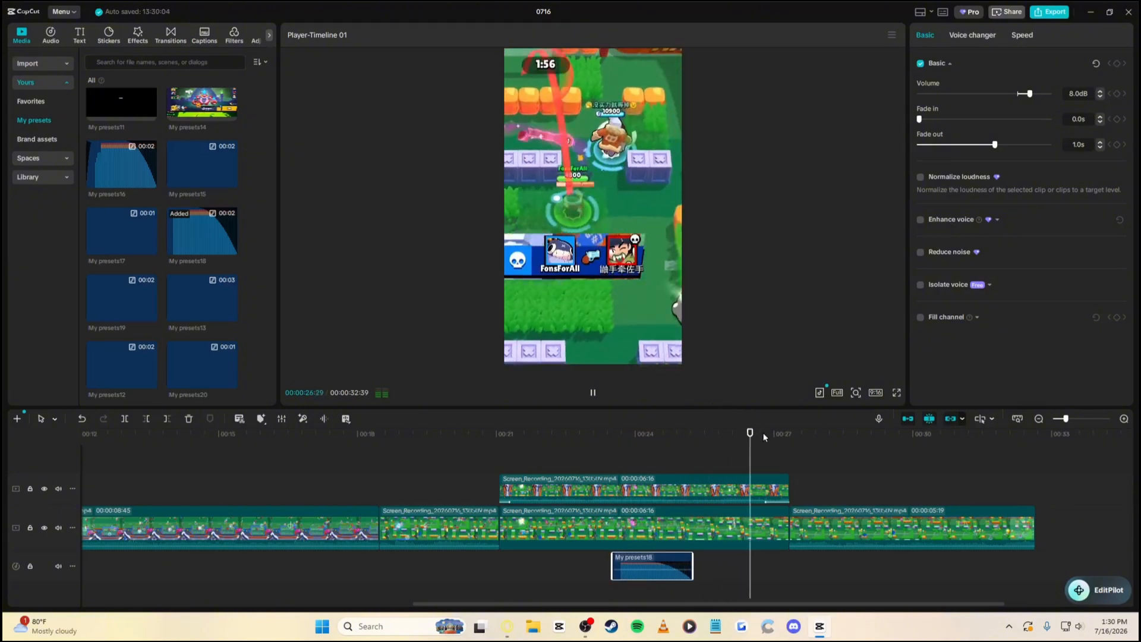
key(space)
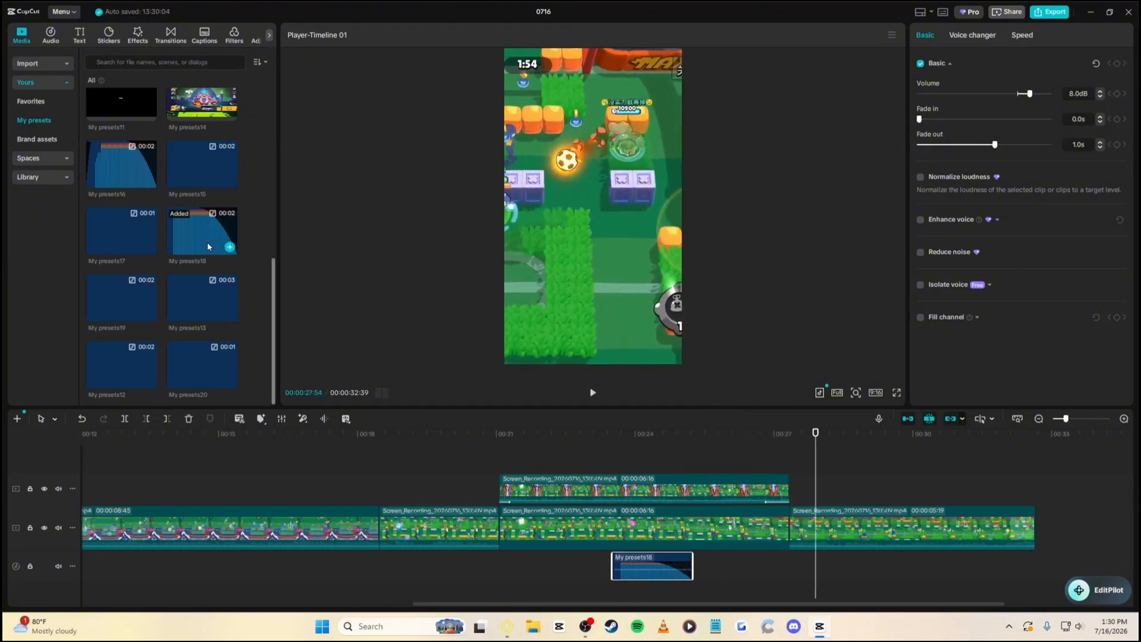
Add the My presets16 sound effect near 00:28 and preview it
click(149, 181)
key(space)
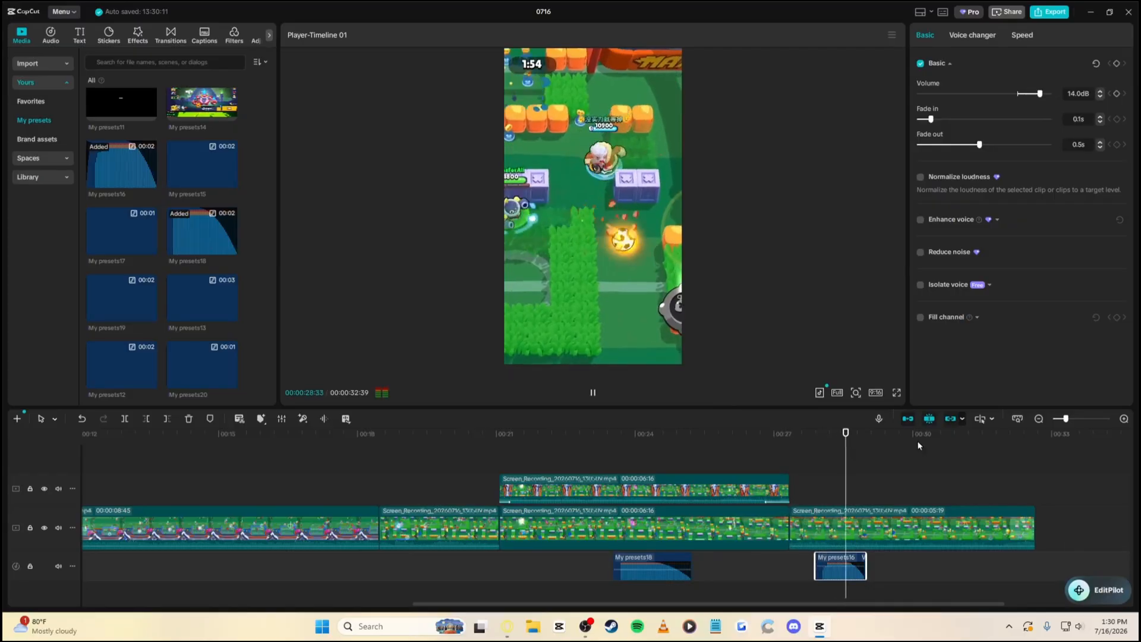
key(space)
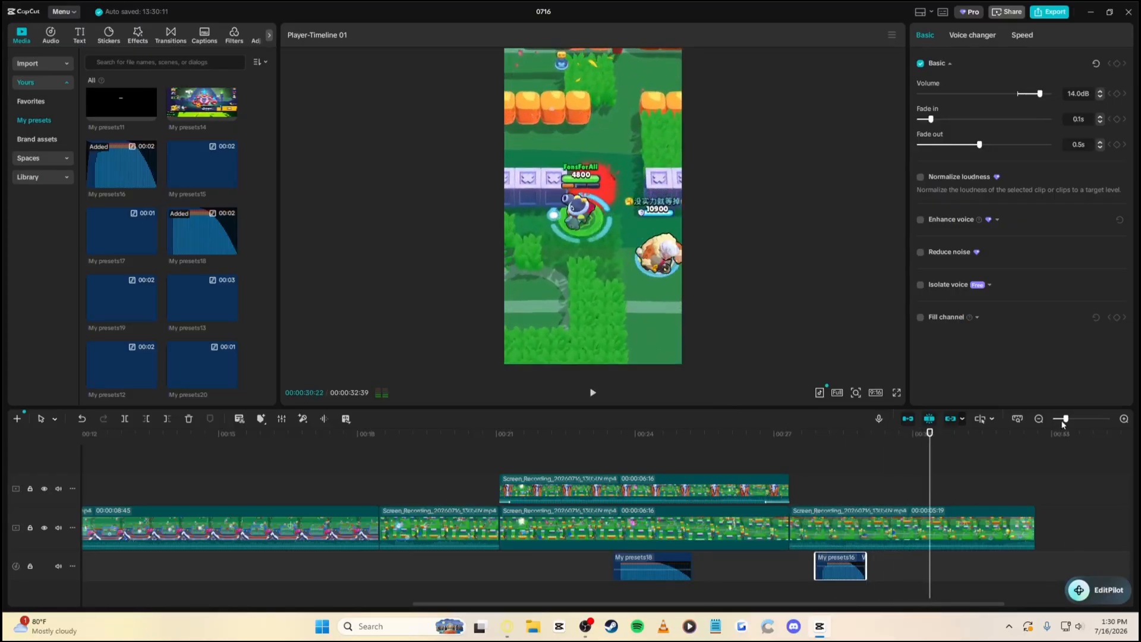
drag(1065, 418, 1059, 418)
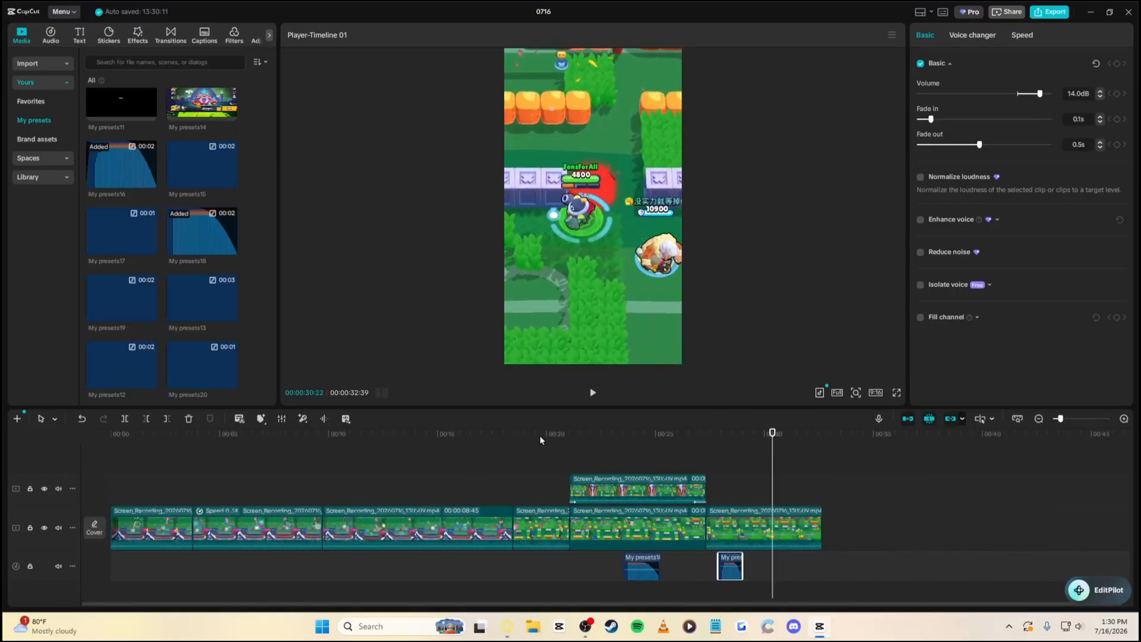
Import the Nori Menu Music video from Downloads and add it to the end of the main track
key(Home)
click(42, 63)
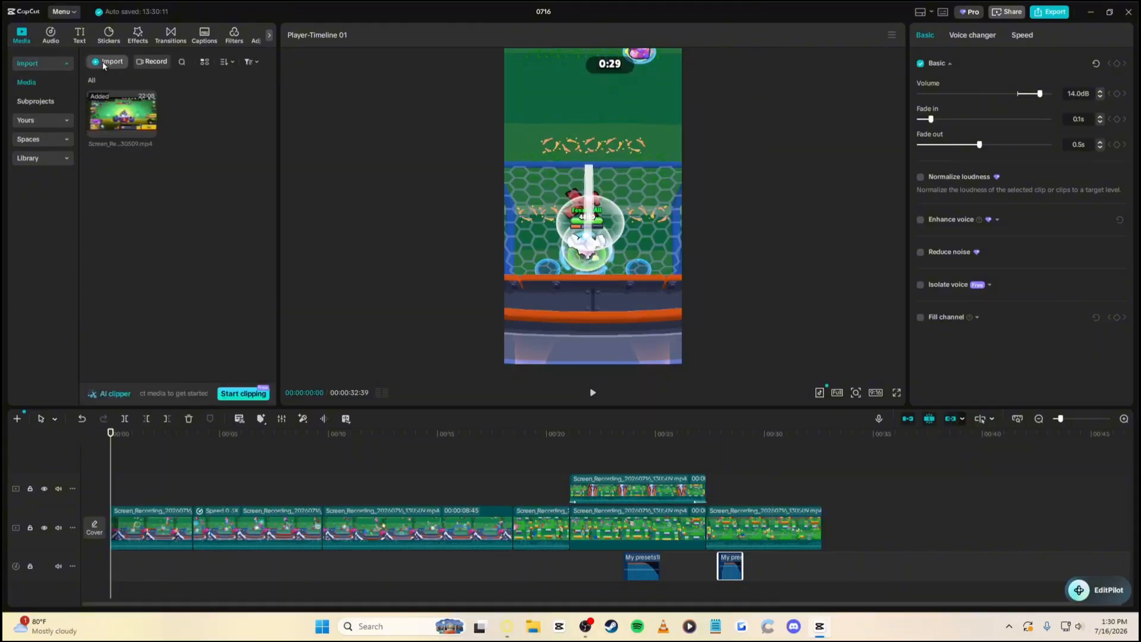
click(107, 63)
click(52, 174)
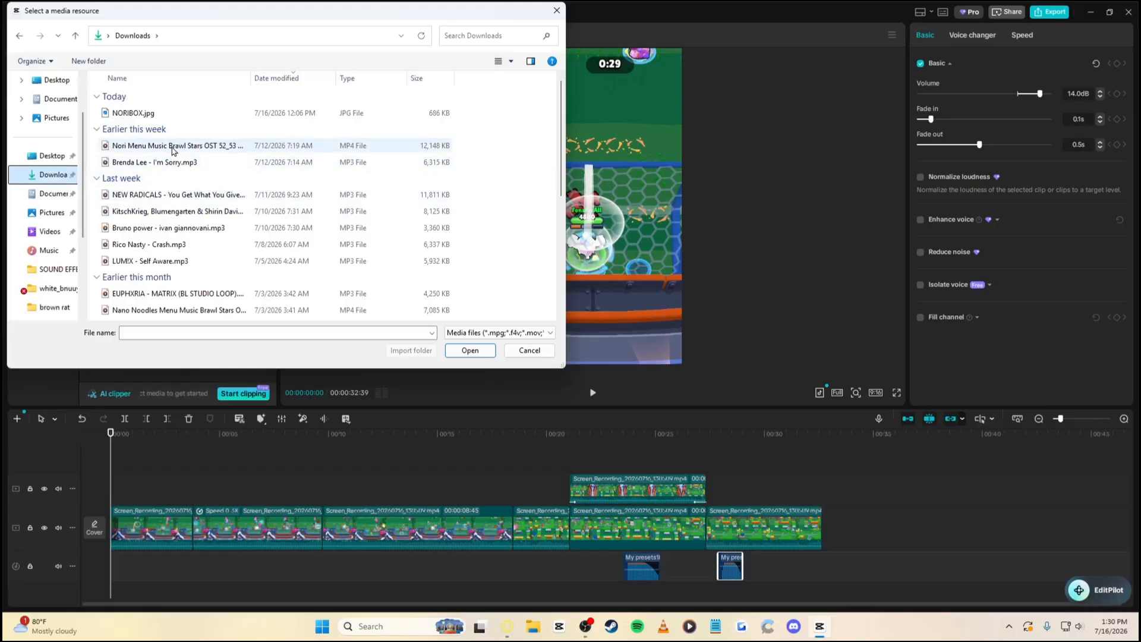
double_click(160, 146)
click(229, 129)
Separate the Nori Menu clip's audio and delete the separated audio clip
click(865, 536)
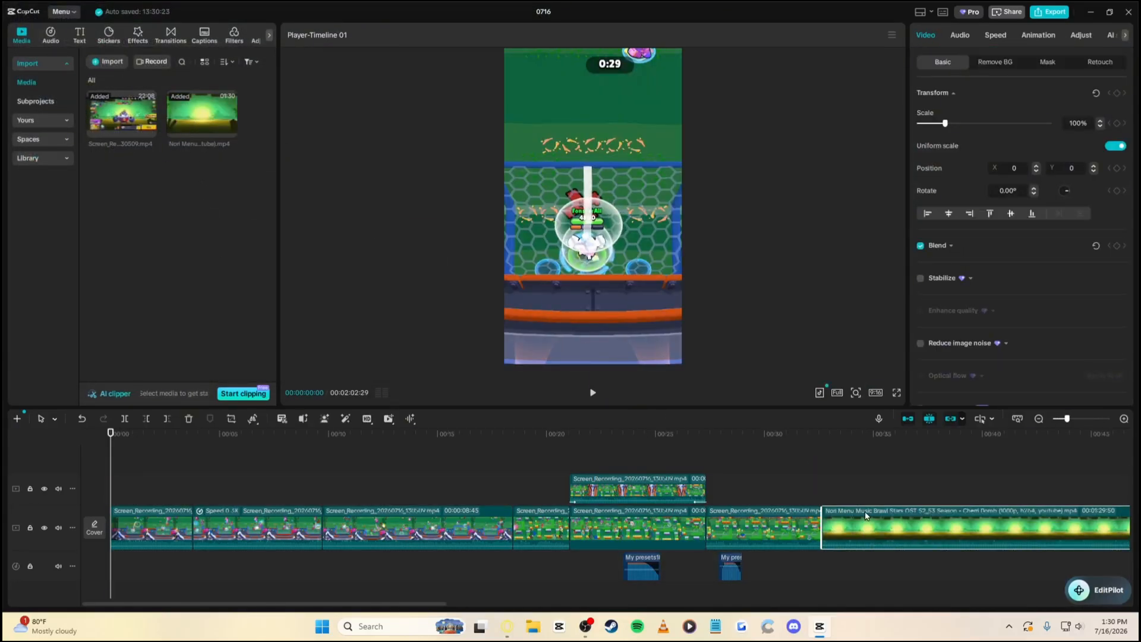
click(847, 437)
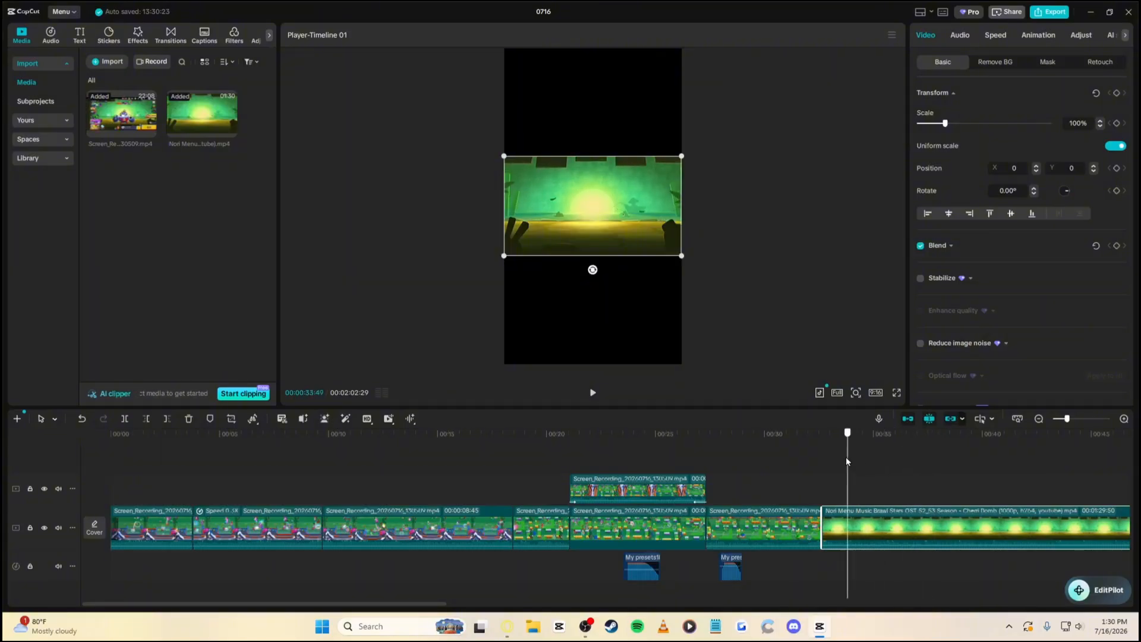
right_click(863, 523)
click(894, 415)
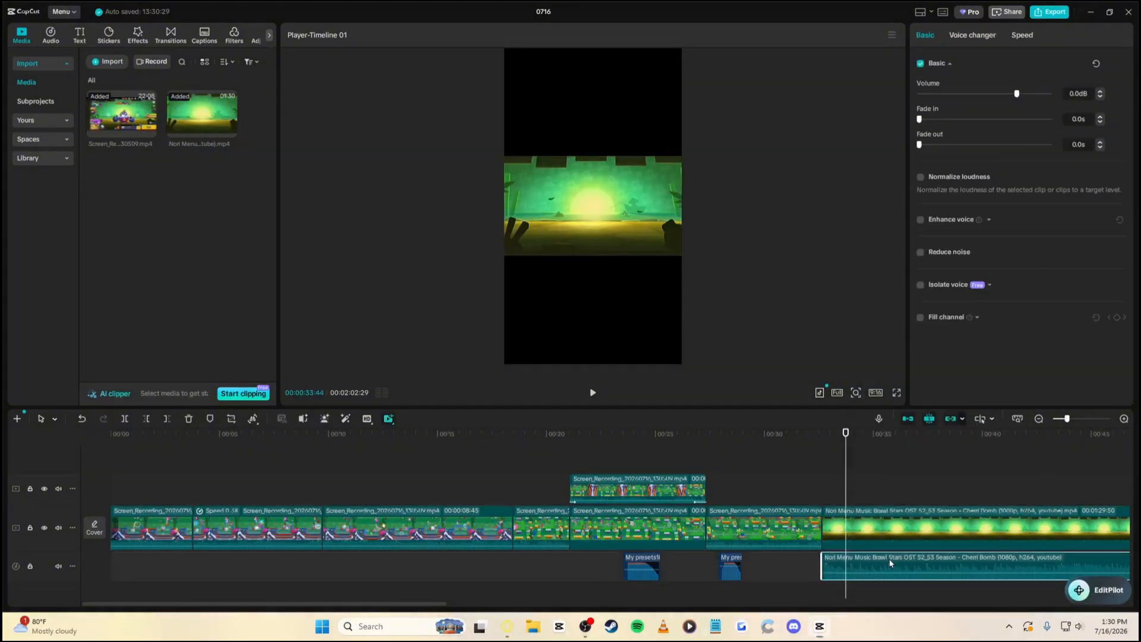
right_click(889, 559)
click(907, 341)
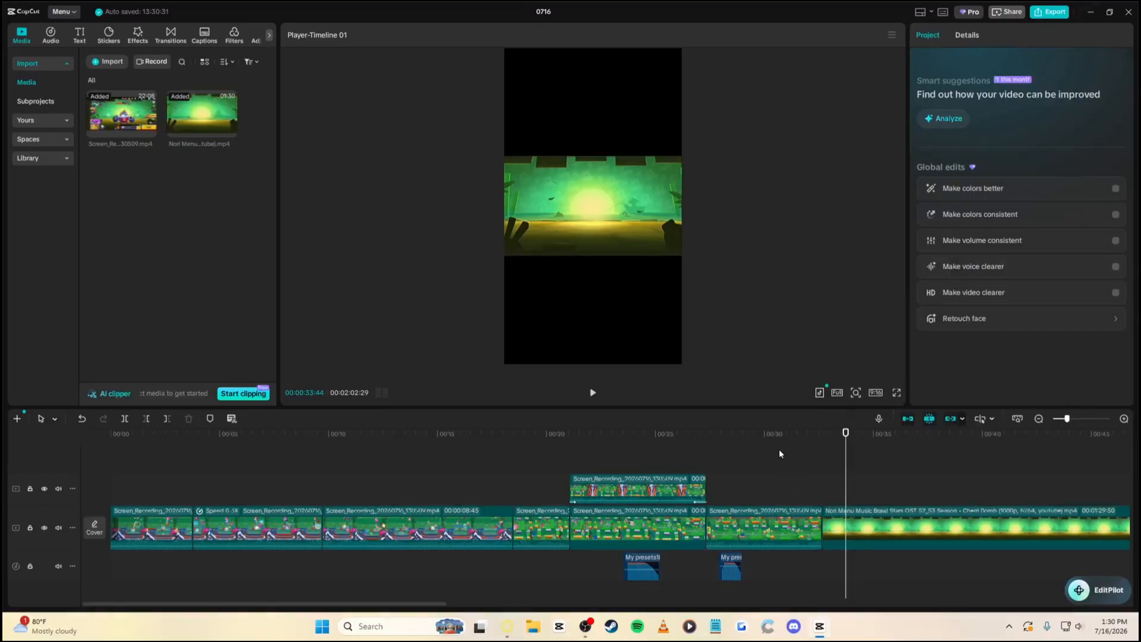
Lift the gameplay clips above the Nori Menu clip and trim Nori to end at 00:32:39
drag(750, 437, 700, 438)
drag(780, 452, 111, 516)
drag(802, 521, 797, 487)
click(823, 559)
drag(802, 441, 527, 461)
key(w)
Scale the Nori Menu background to 320% to fill the frame height and keyframe it
drag(681, 257, 920, 517)
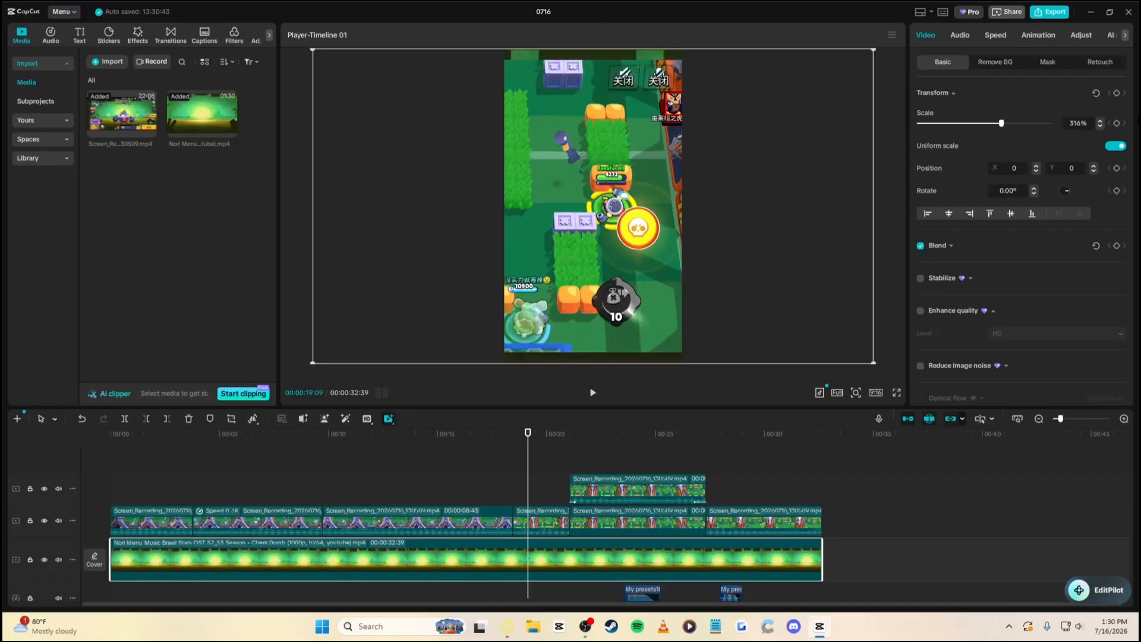
click(1098, 121)
click(1099, 120)
click(1098, 121)
click(1099, 121)
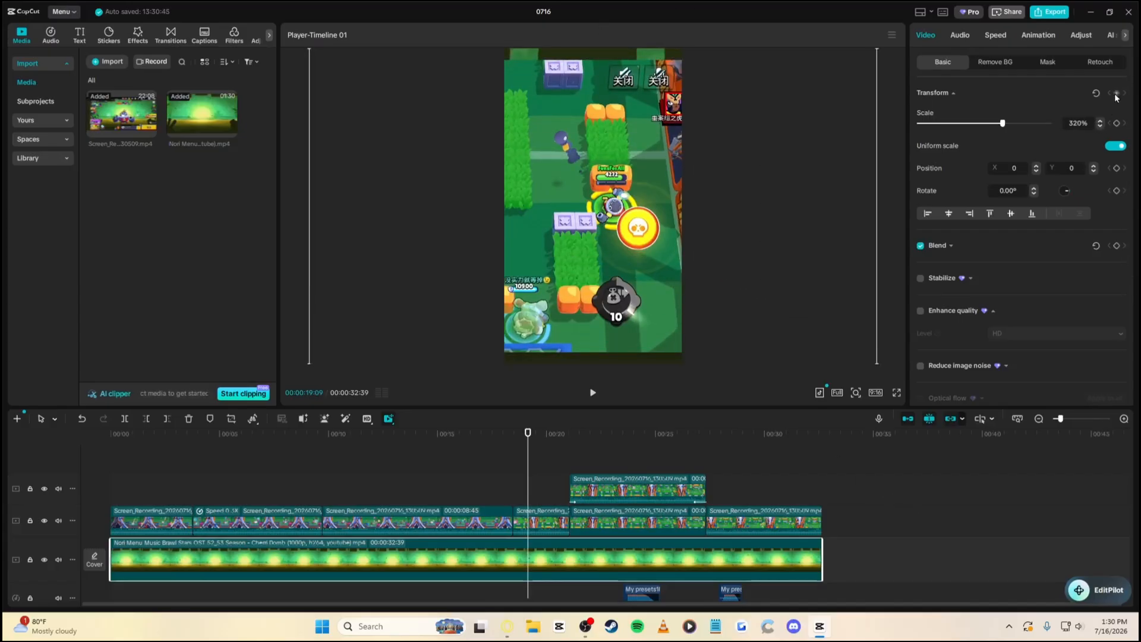
Add a zoom keyframe near 00:20:29, settling the background scale at about 321%
drag(528, 446, 557, 444)
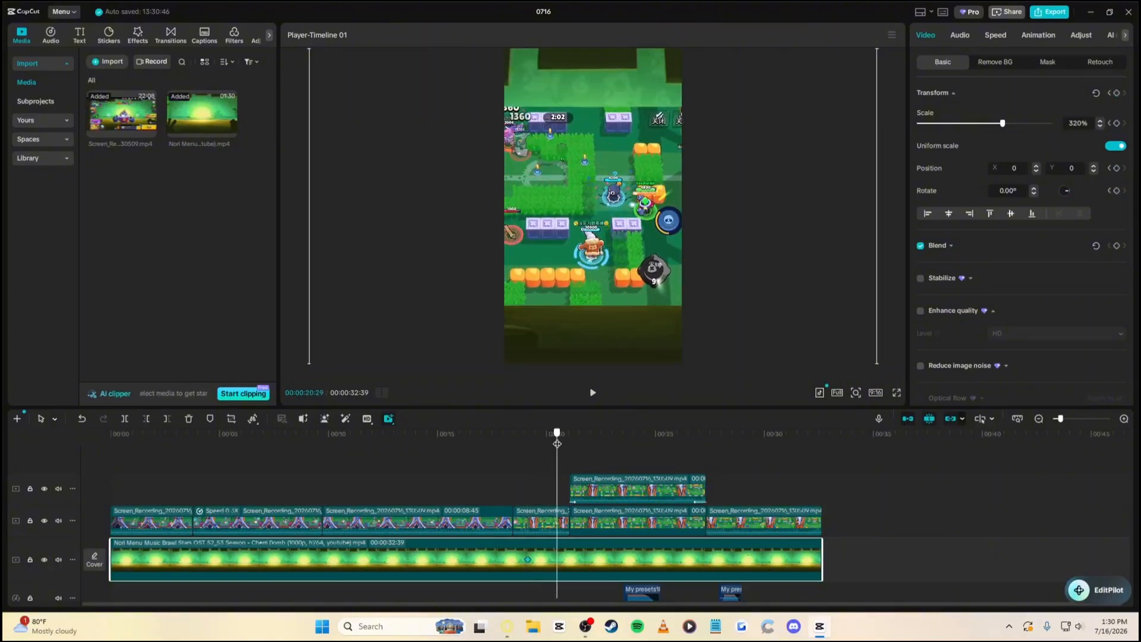
drag(1003, 123, 1049, 123)
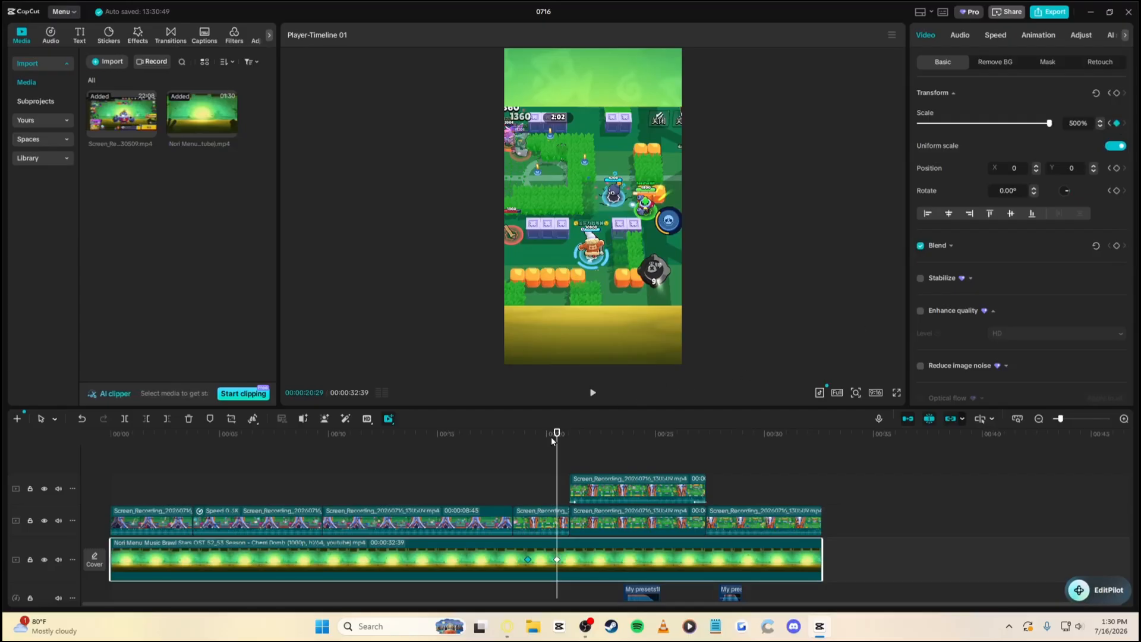
drag(551, 436, 526, 440)
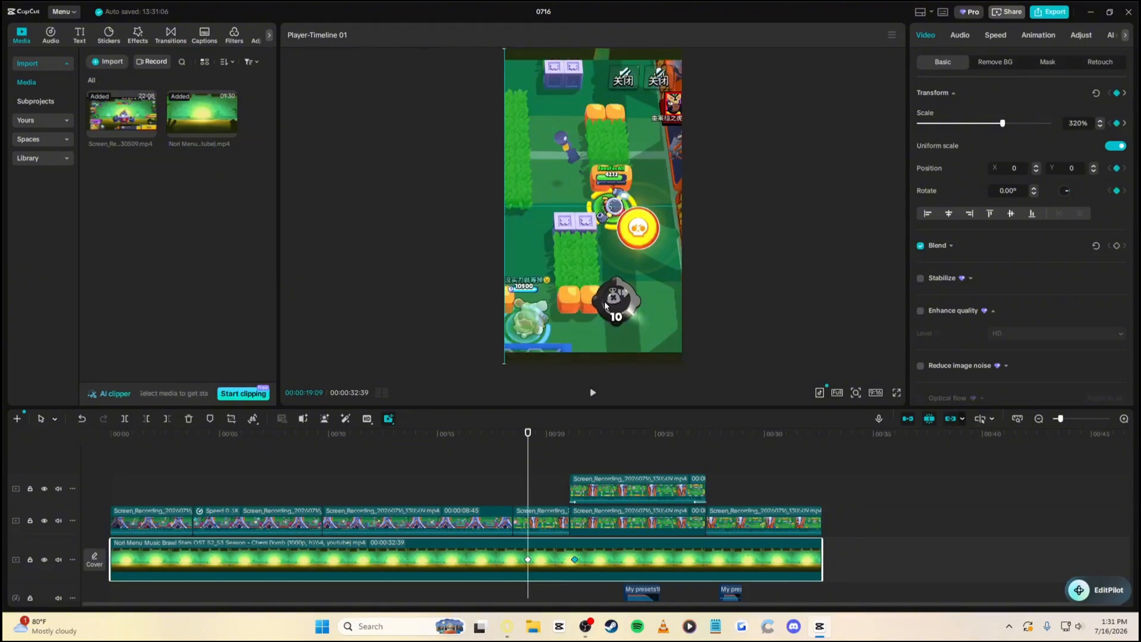
drag(534, 440, 565, 437)
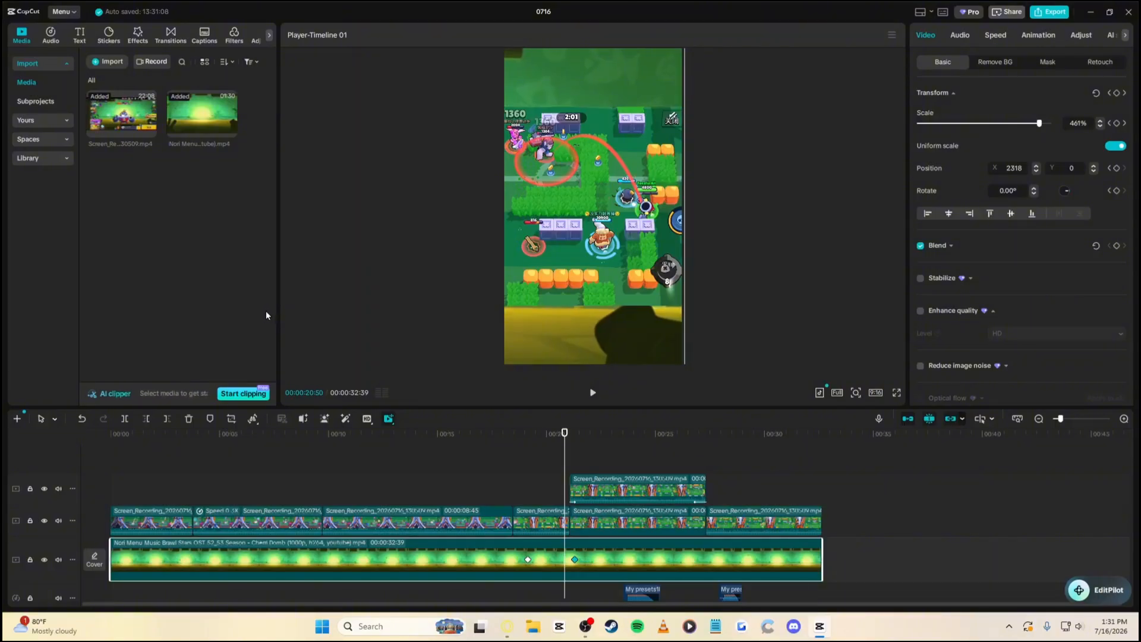
mouse_move(1021, 128)
mouse_down()
mouse_move(993, 130)
mouse_move(1004, 132)
mouse_up()
click(1099, 127)
click(1100, 127)
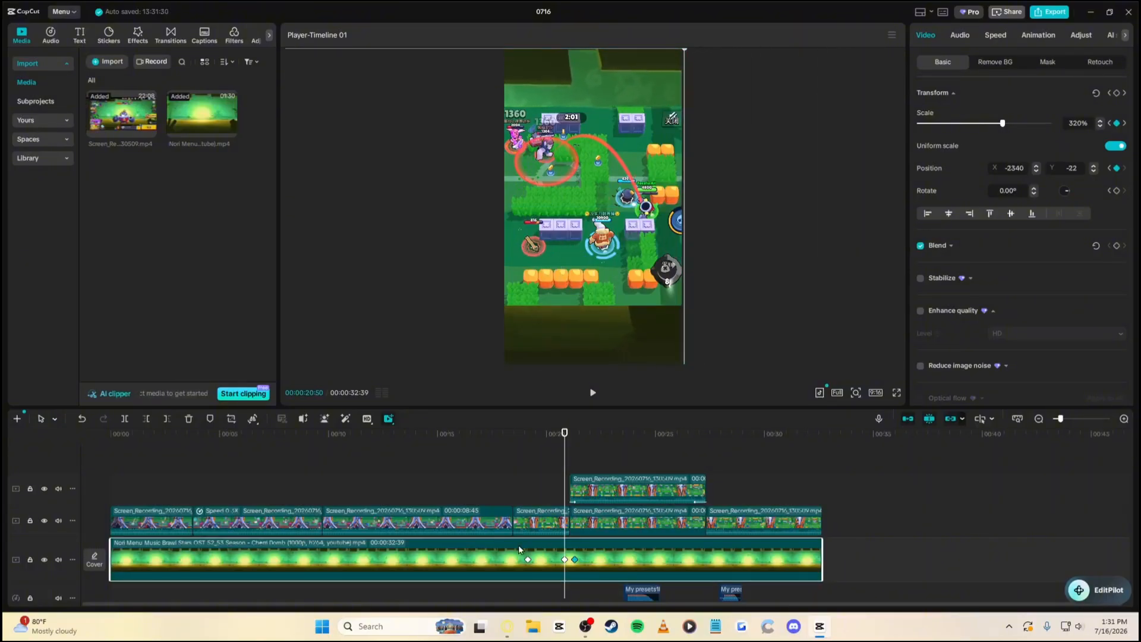
Preview the zoom animation from the 00:19:09 keyframe to about 00:21:44
click(527, 559)
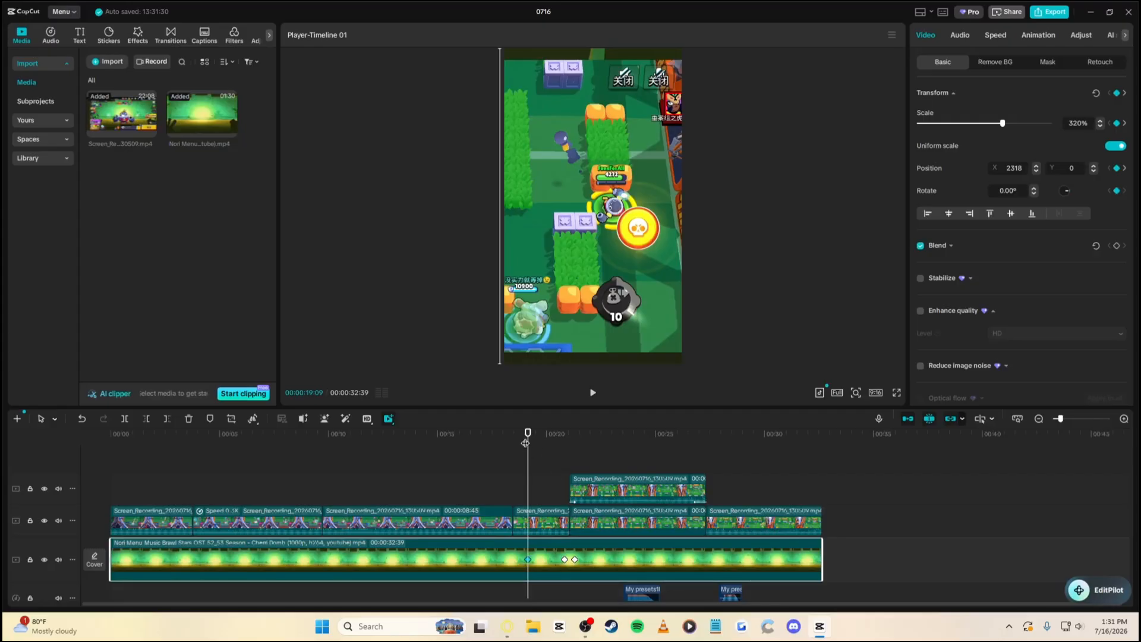
drag(525, 443, 572, 450)
key(space)
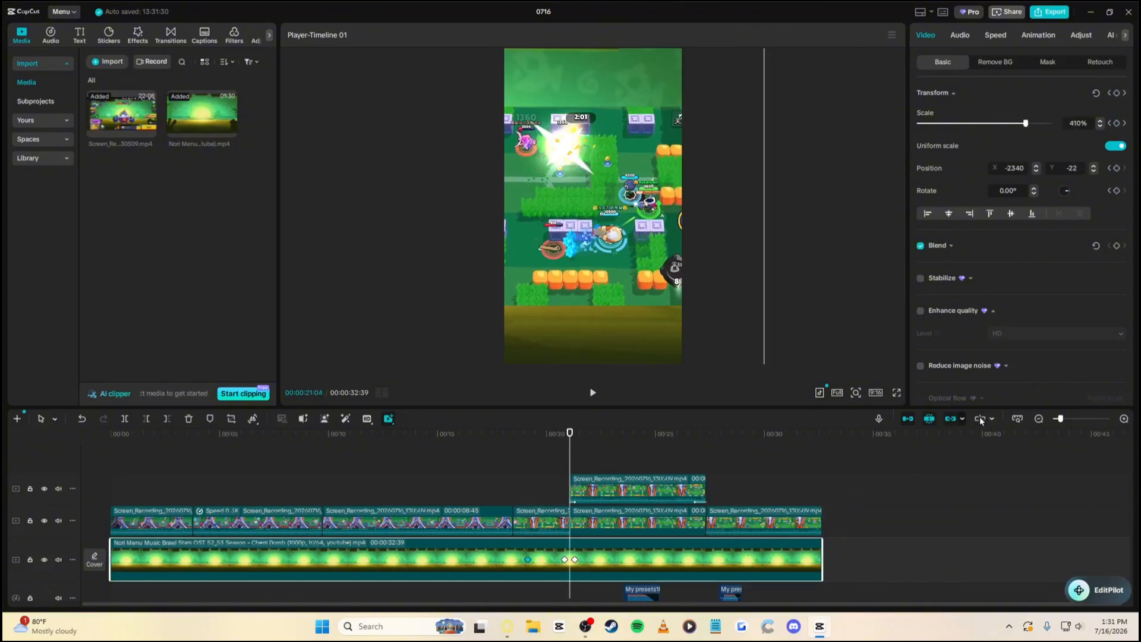
click(1080, 418)
Copy the 320% keyframe at 00:20:50, paste it at 00:21:13, and preview the zoom
click(492, 559)
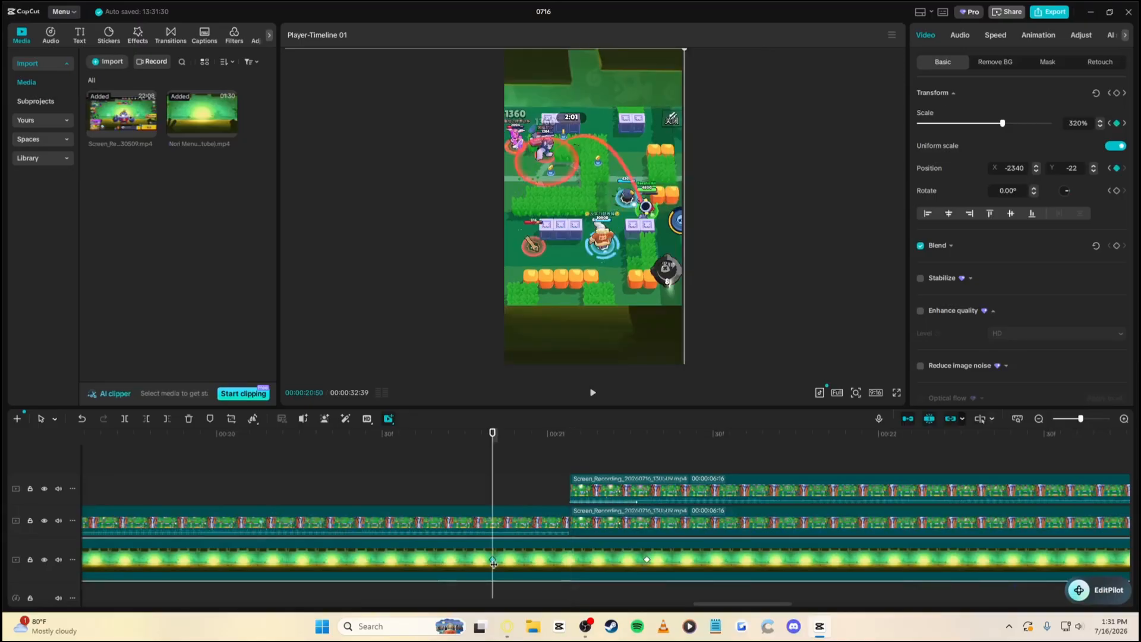
right_click(492, 559)
click(528, 586)
drag(542, 447, 619, 453)
right_click(622, 564)
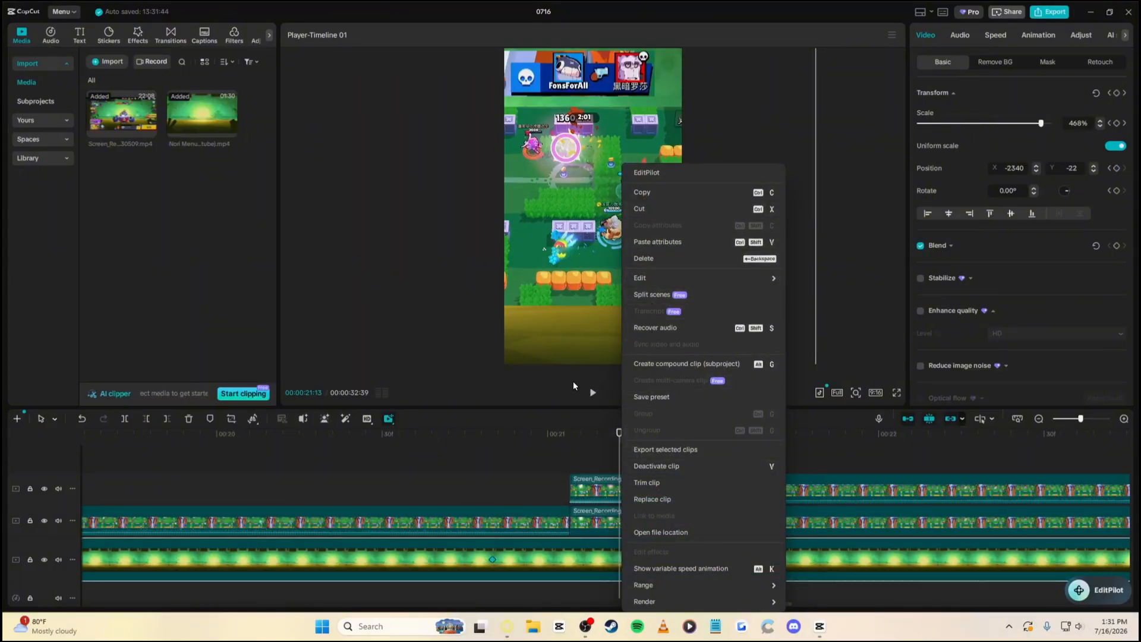
click(560, 401)
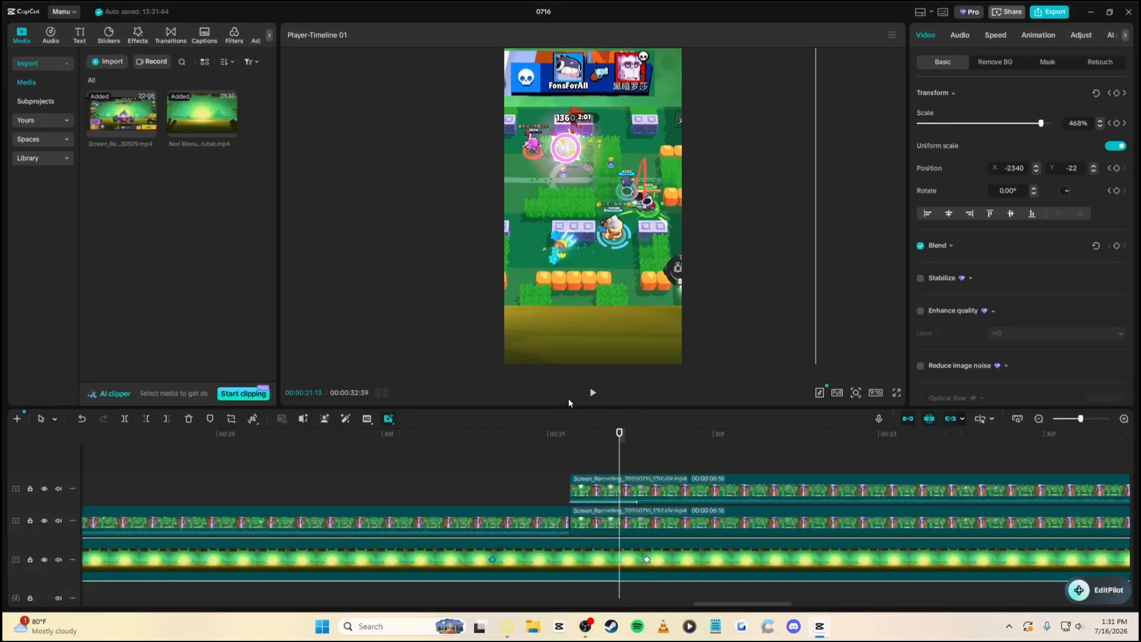
key(ctrl+v)
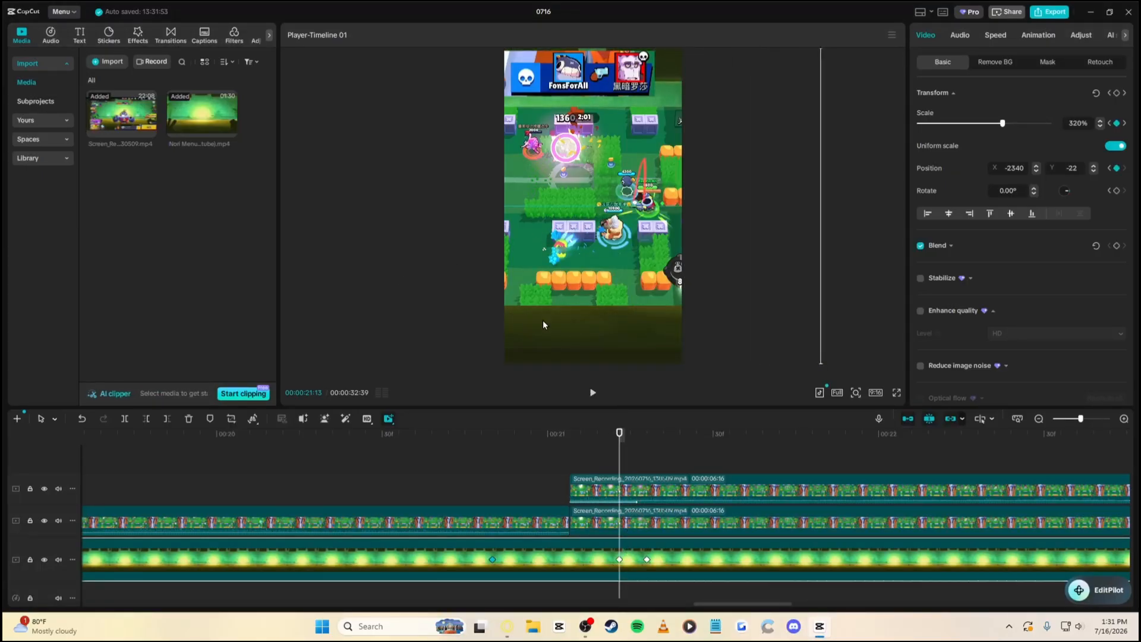
click(493, 434)
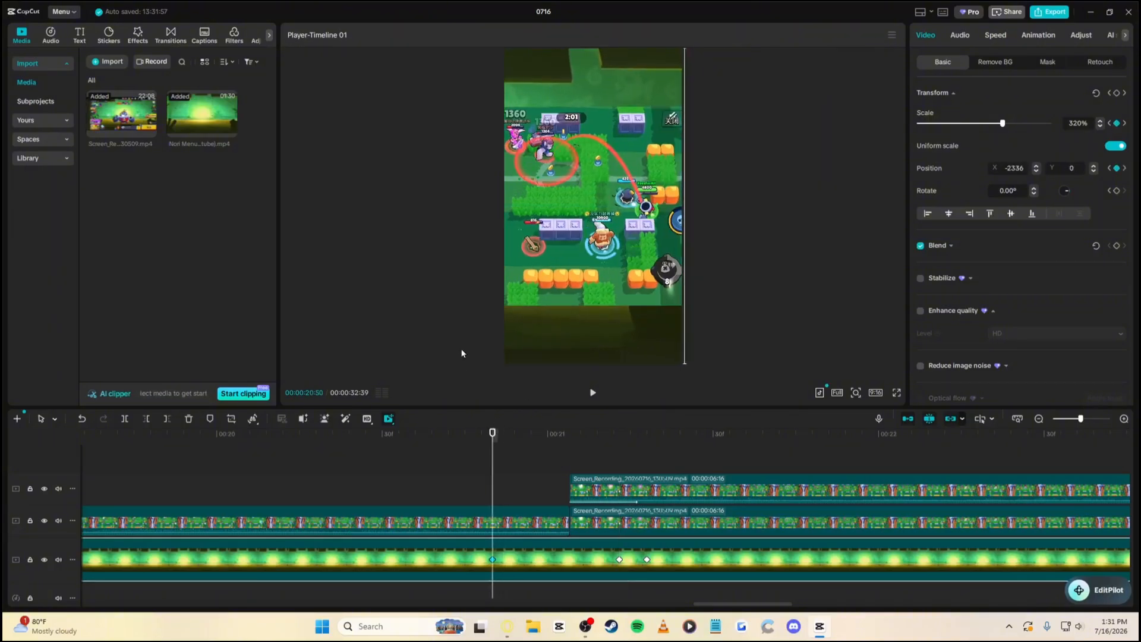
click(1070, 421)
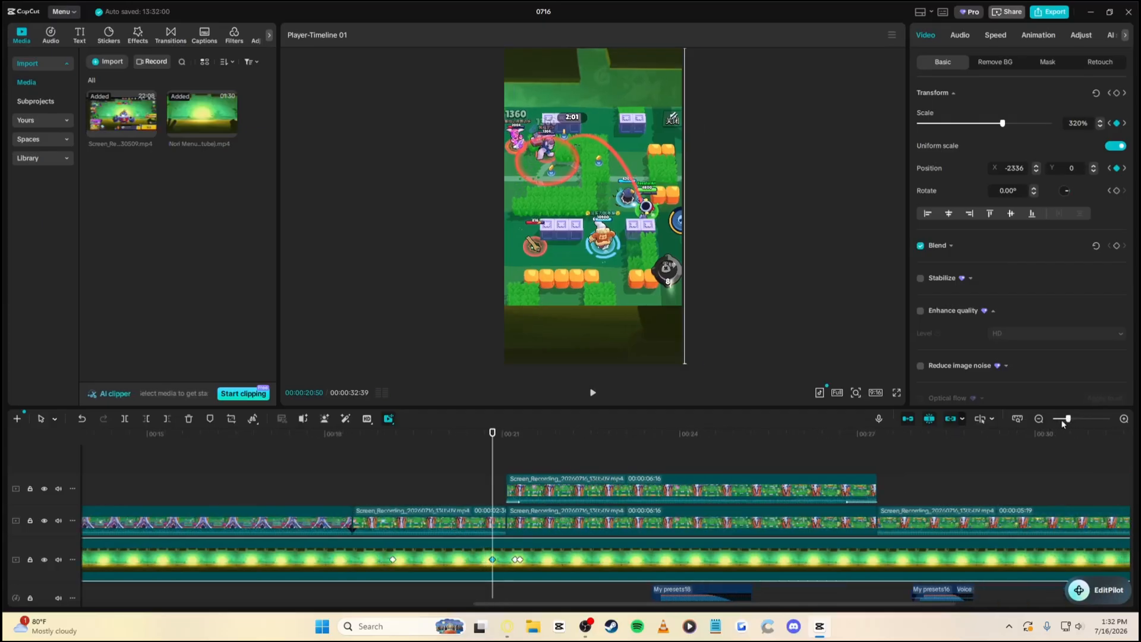
key(space)
key(space)
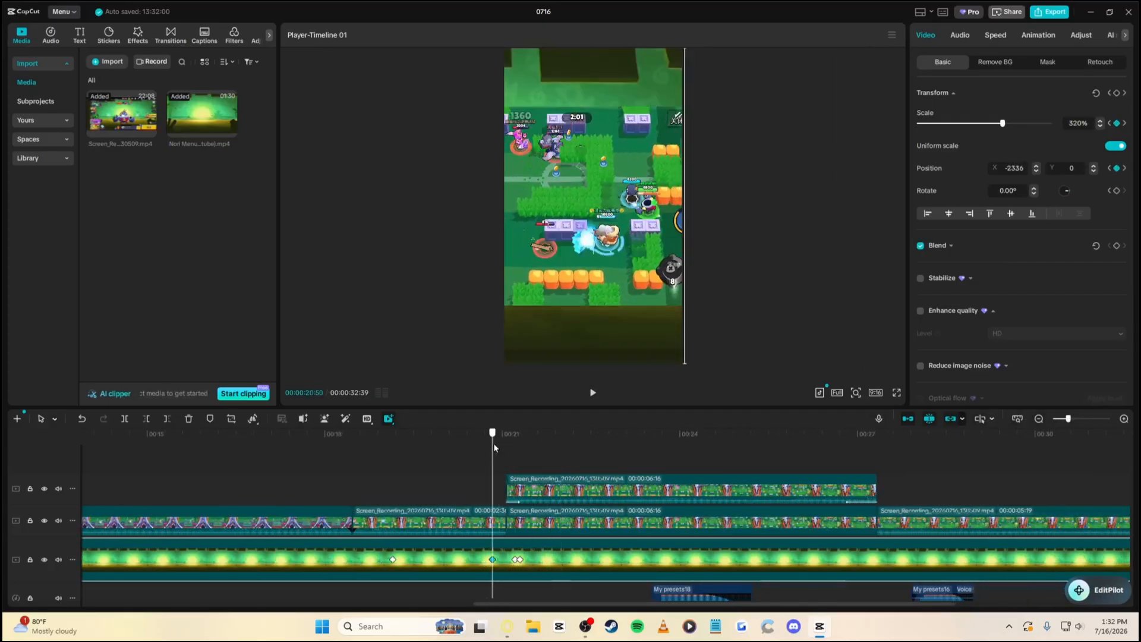
Set the Nori Menu background's Exposure, Contrast and Brilliance to 9
click(1079, 35)
scroll(984, 289, down, 4)
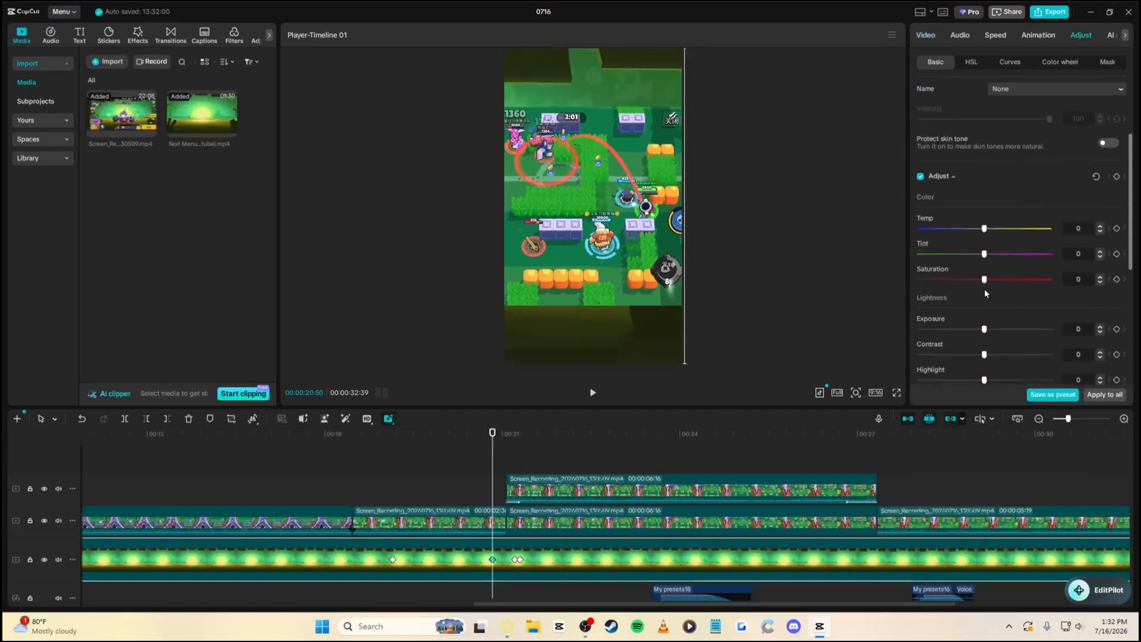
drag(990, 252, 996, 301)
scroll(1010, 309, down, 2)
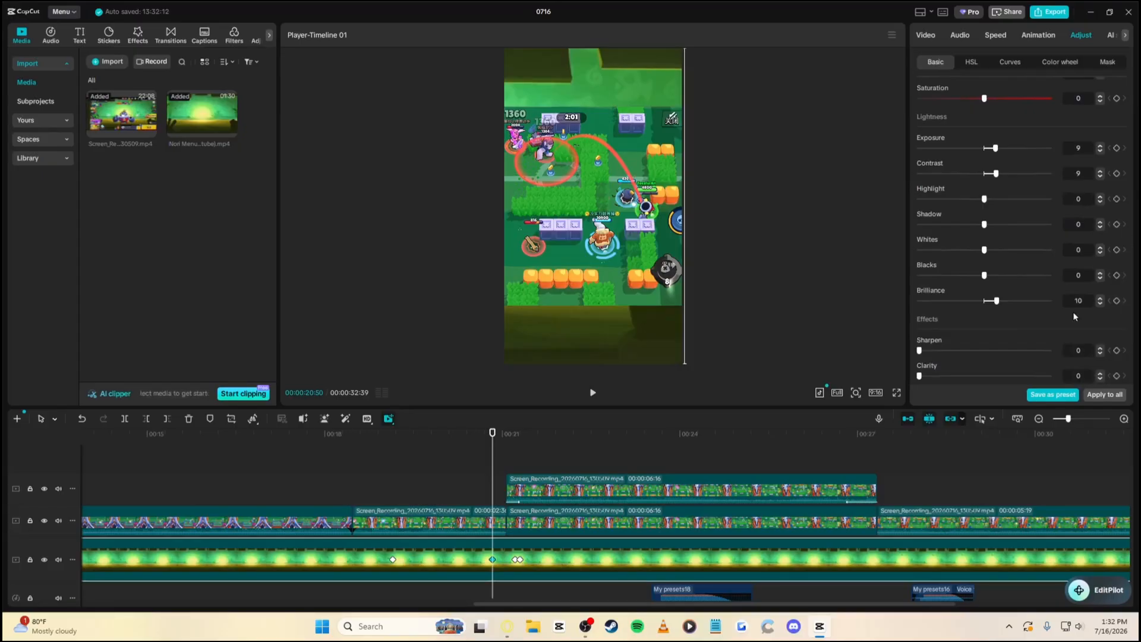
click(1099, 303)
Zoom the timeline out to show the whole edit and return to the video start
scroll(493, 518, down, 1)
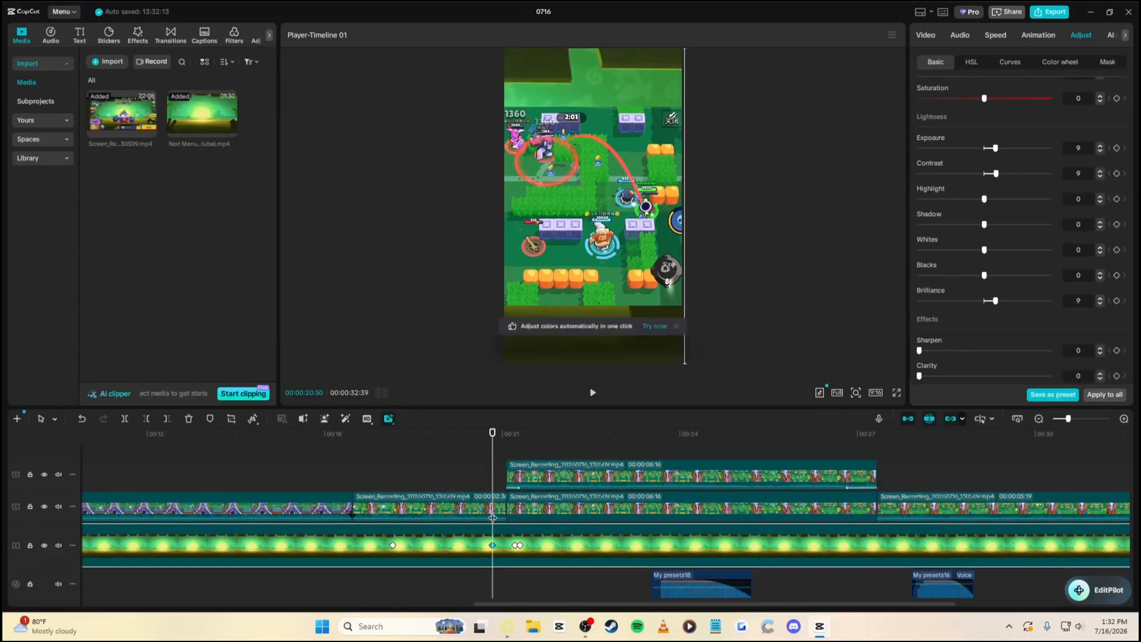
click(1062, 419)
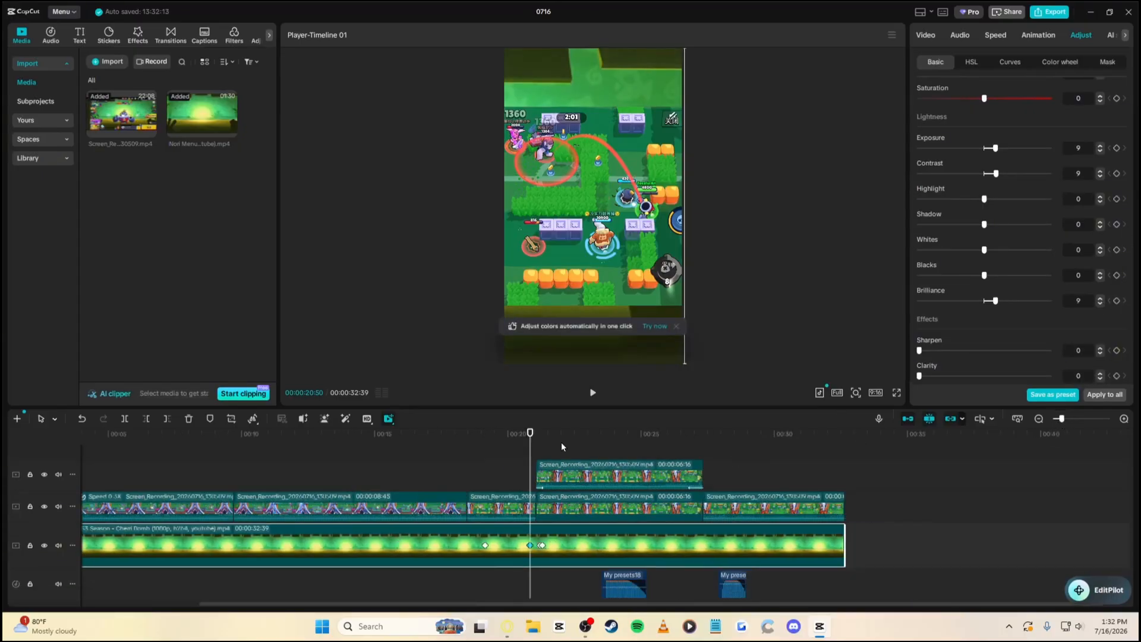
key(Home)
Import Rico Nasty - Crash.mp3 from Downloads and add it to the timeline
click(110, 64)
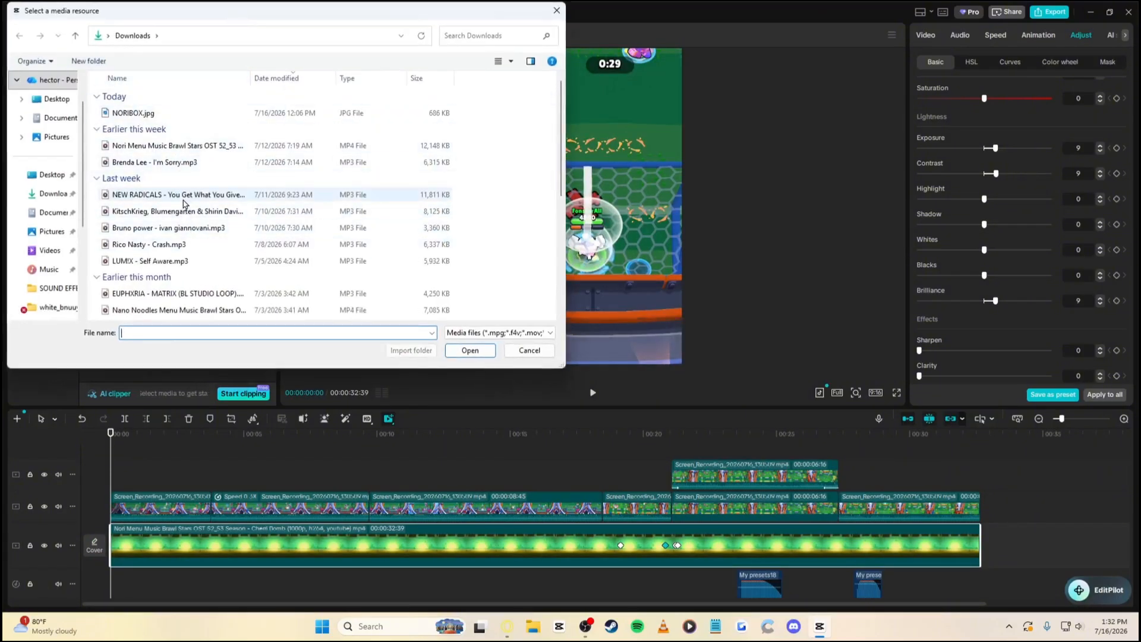
scroll(181, 222, down, 3)
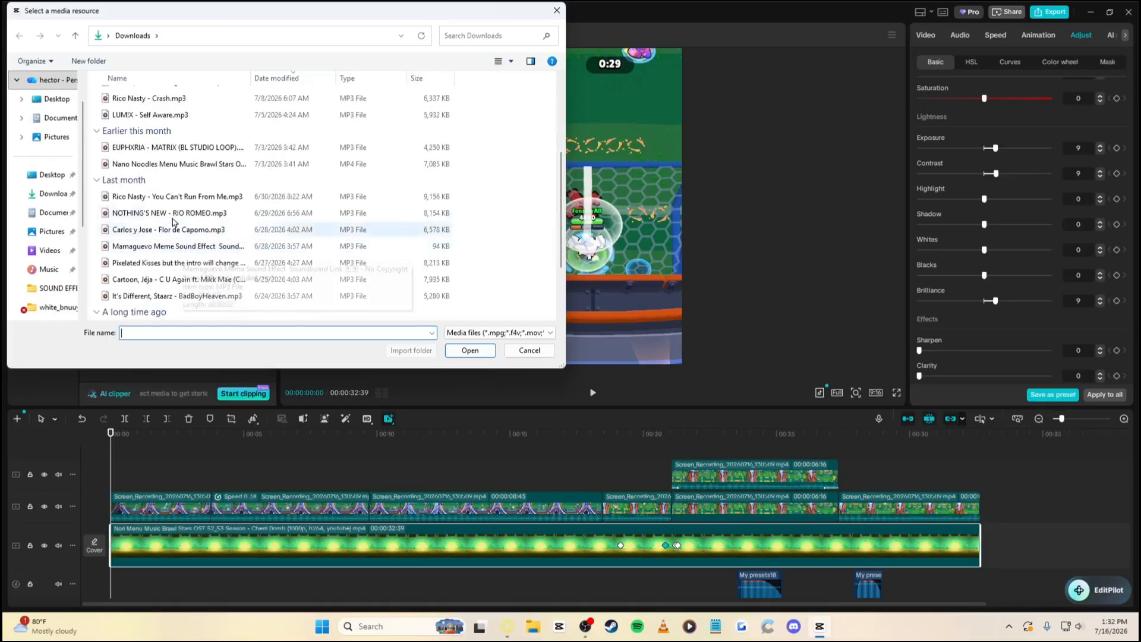
double_click(178, 99)
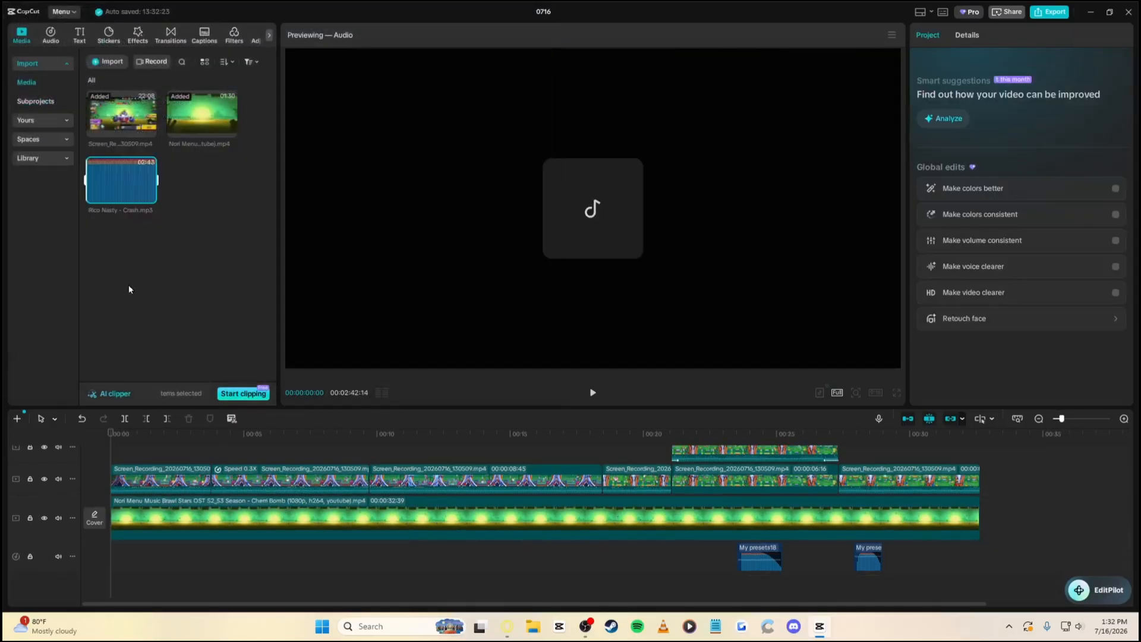
click(149, 197)
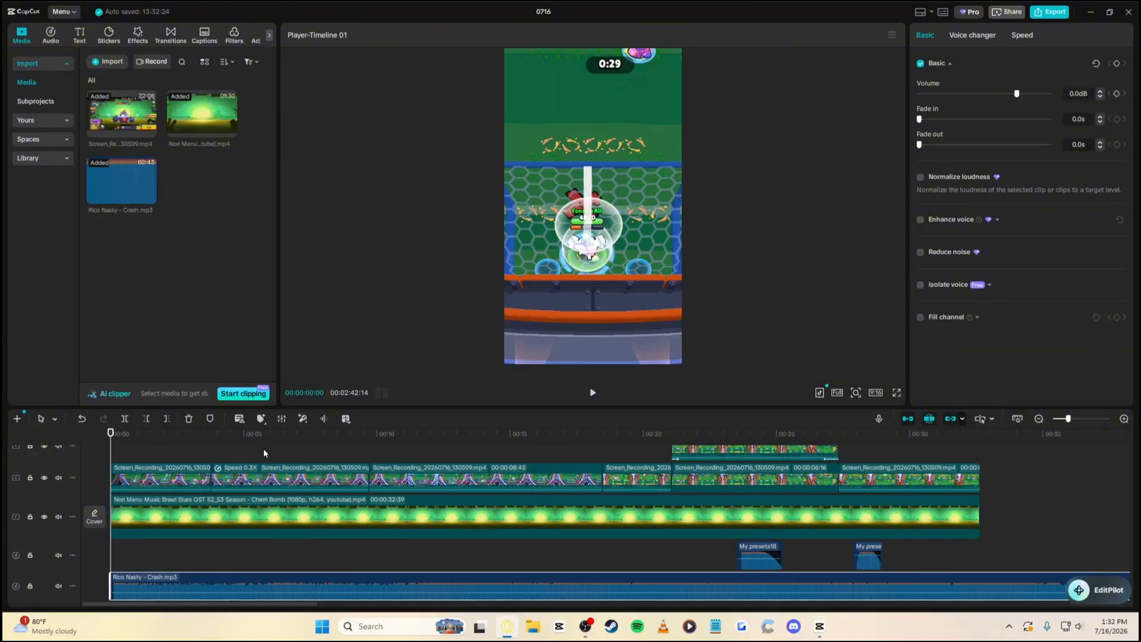
Play the video with the Crash song, check sound settings, and return to the start
key(space)
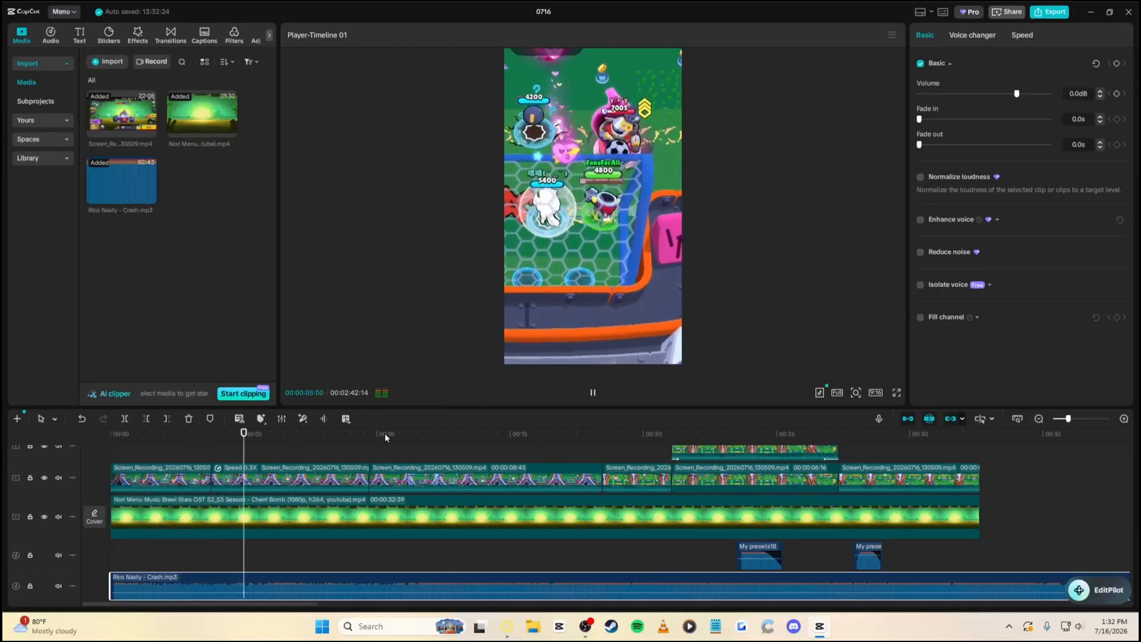
key(space)
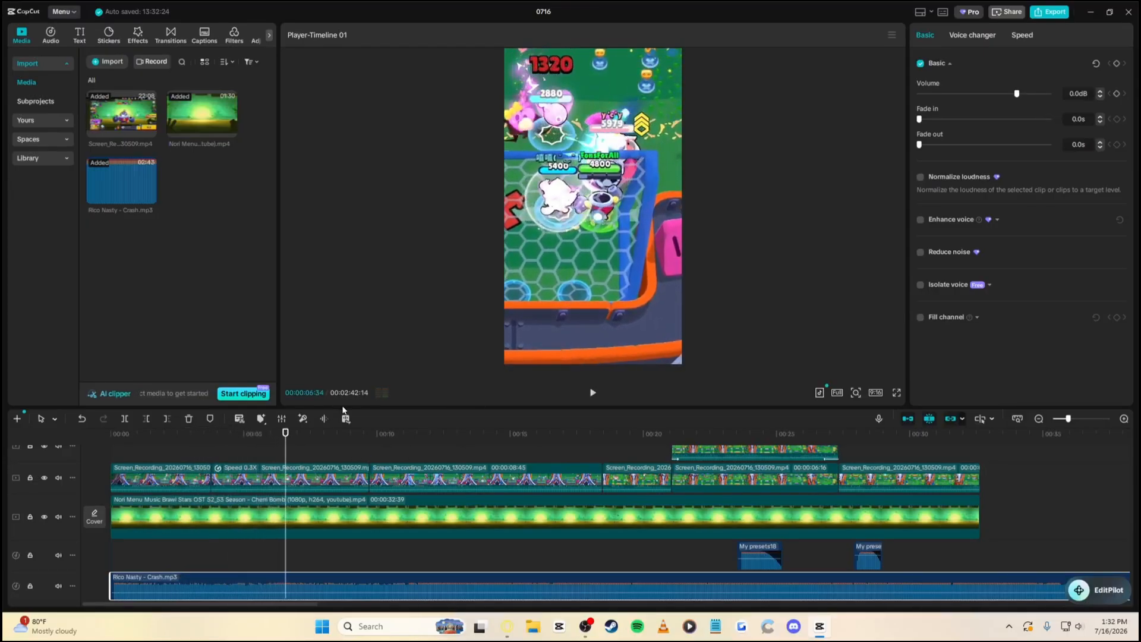
key(space)
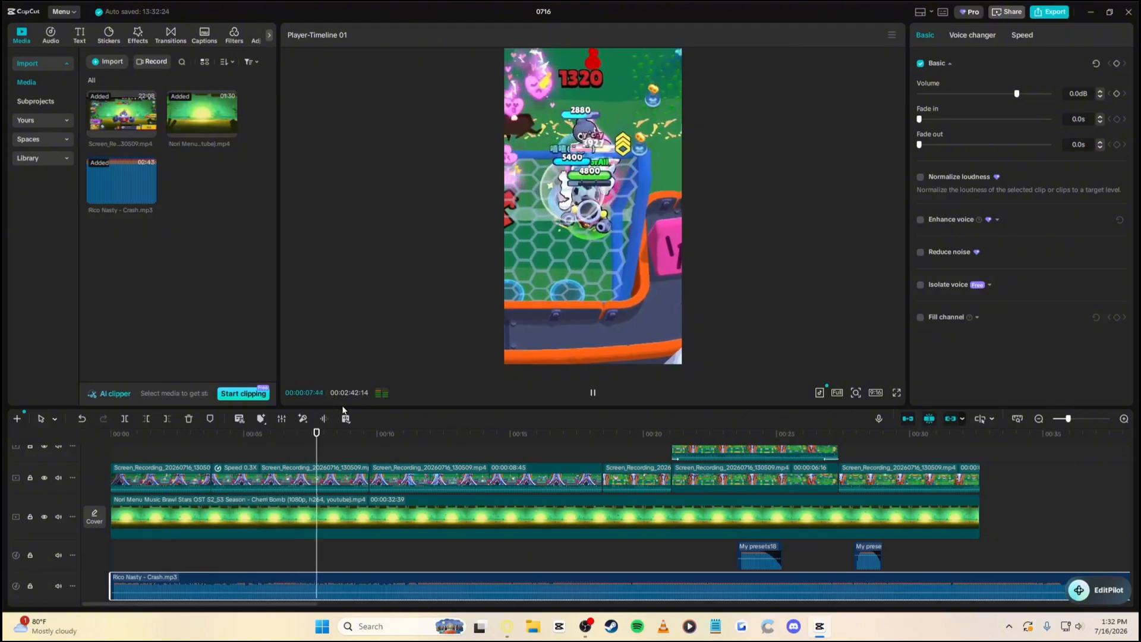
key(space)
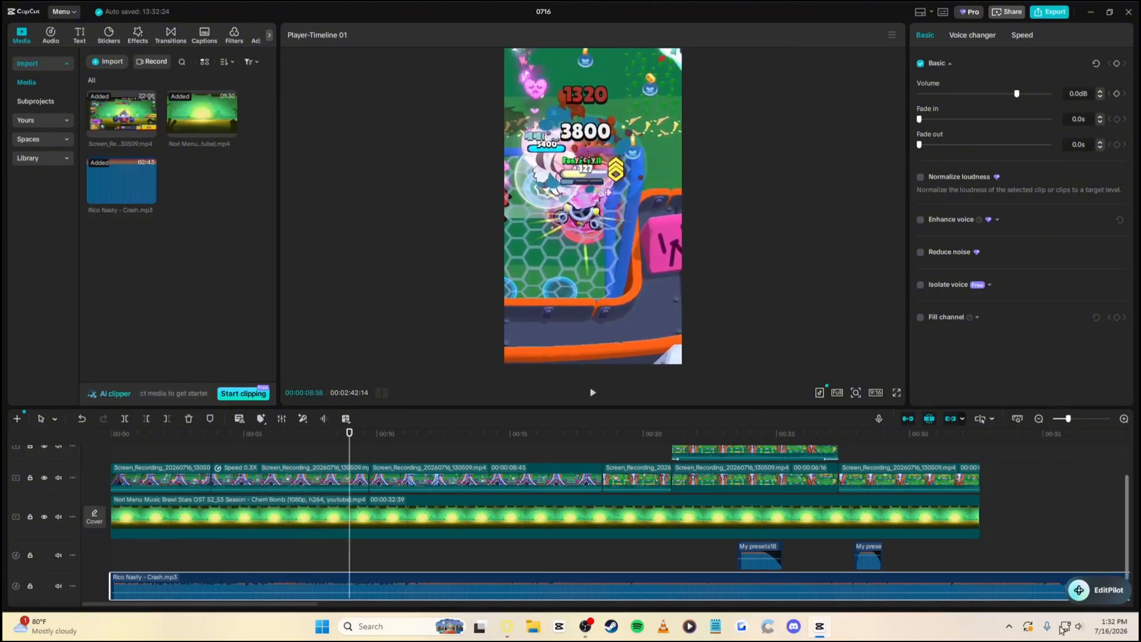
right_click(1079, 631)
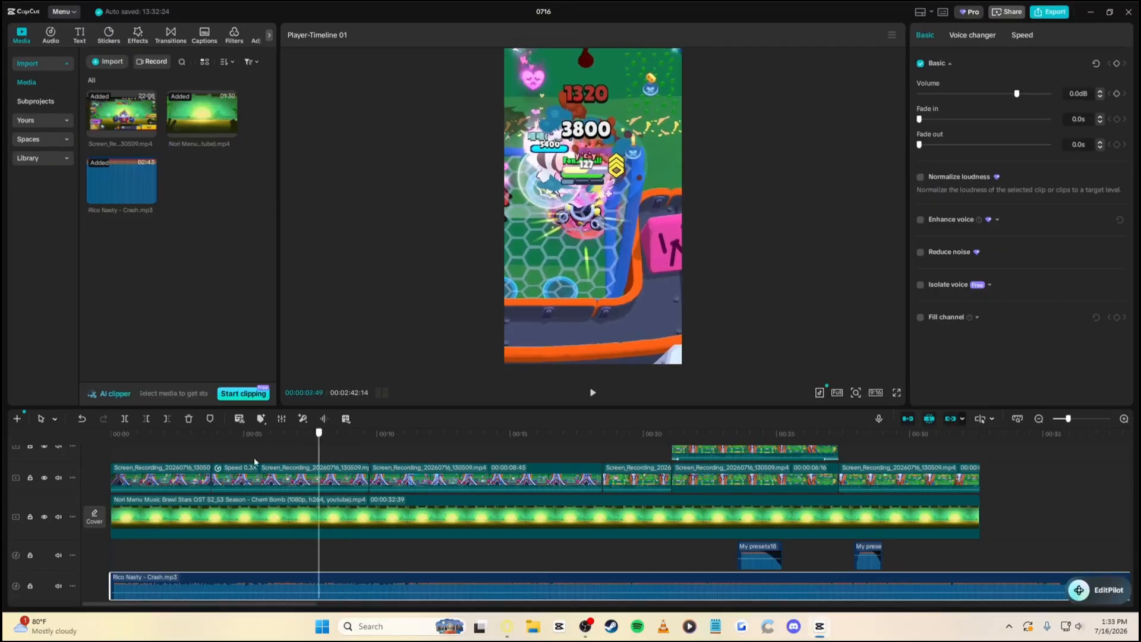
drag(254, 462, 63, 480)
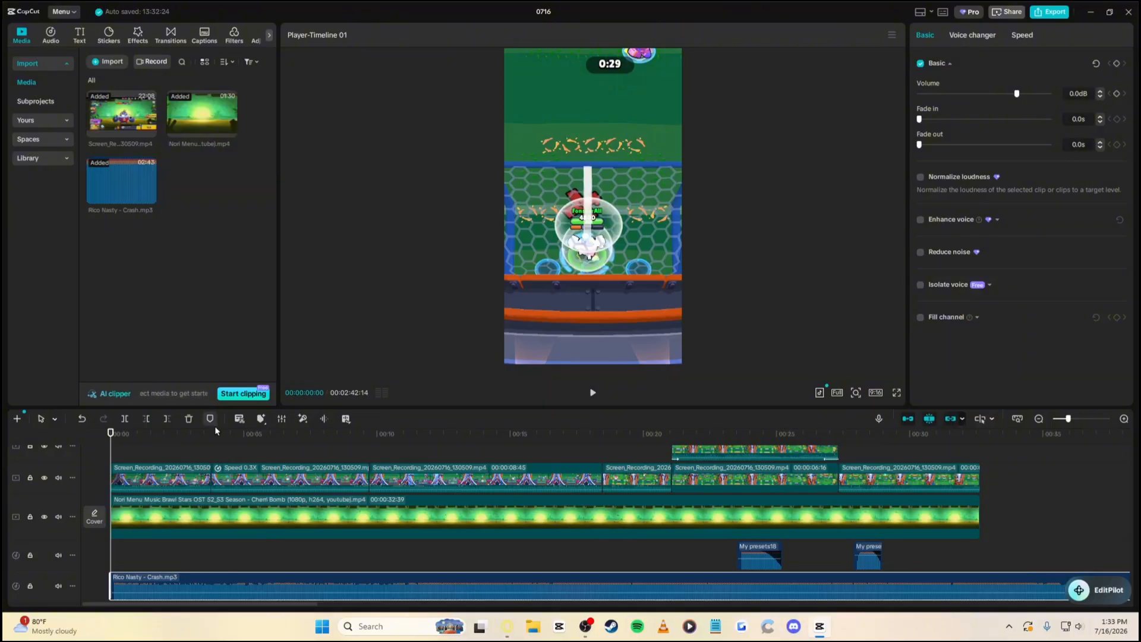
Play the edit and stop the playhead at about 00:11 for the song cut
key(space)
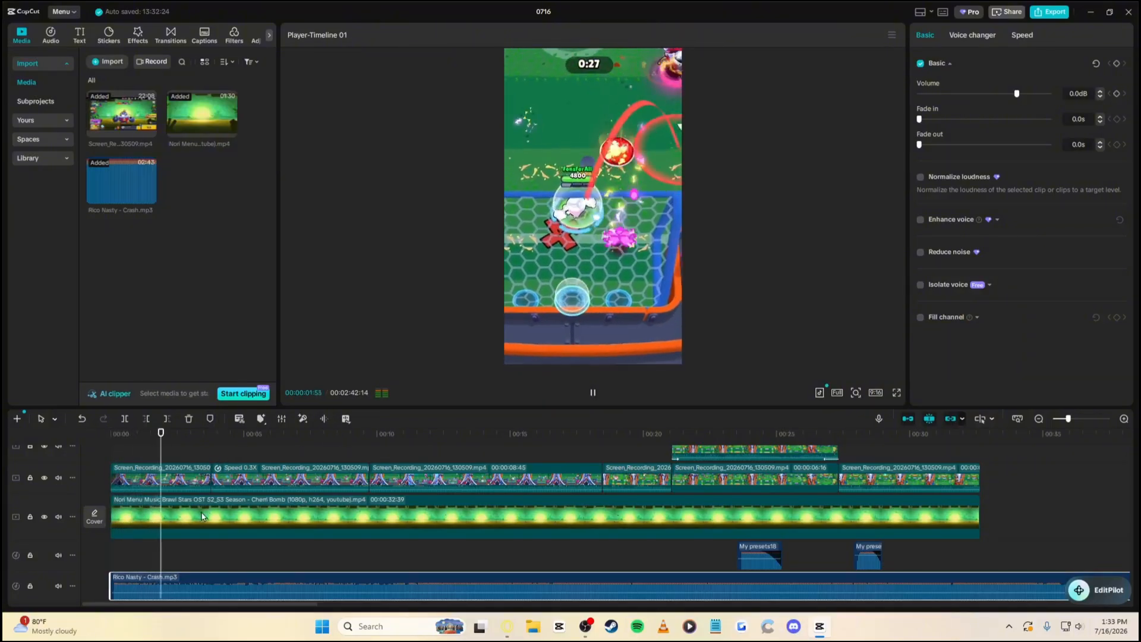
key(space)
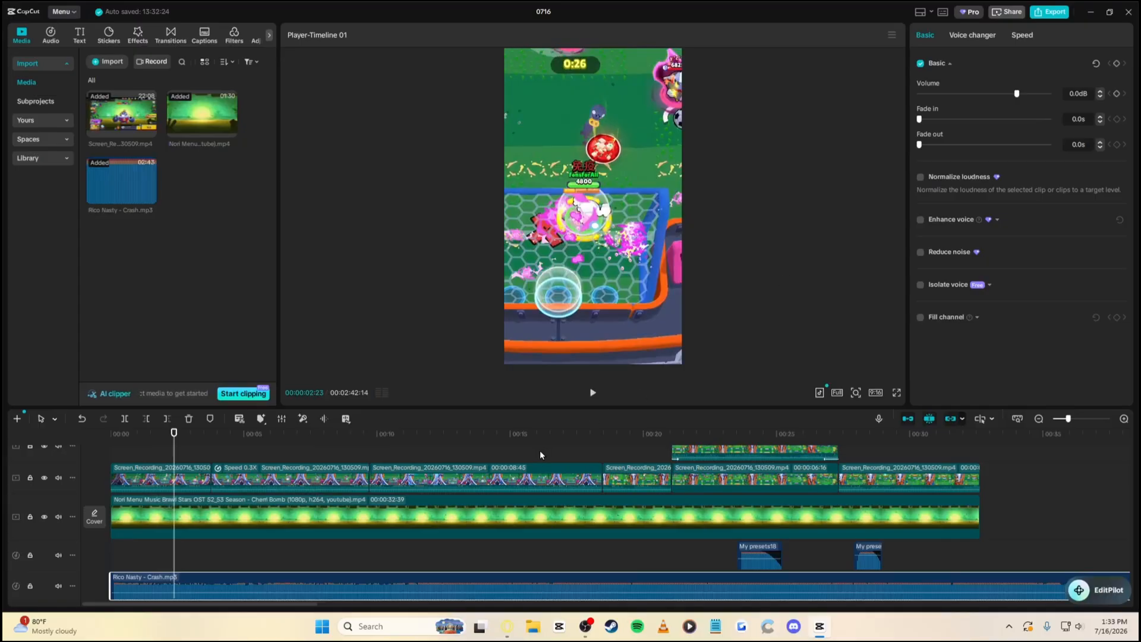
key(space)
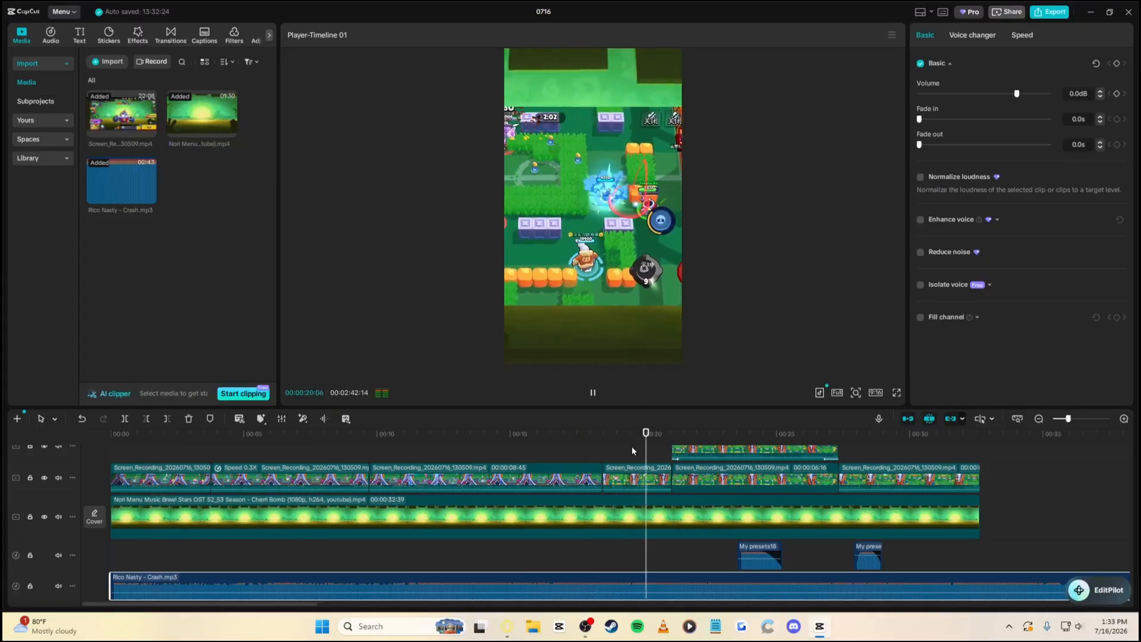
click(589, 445)
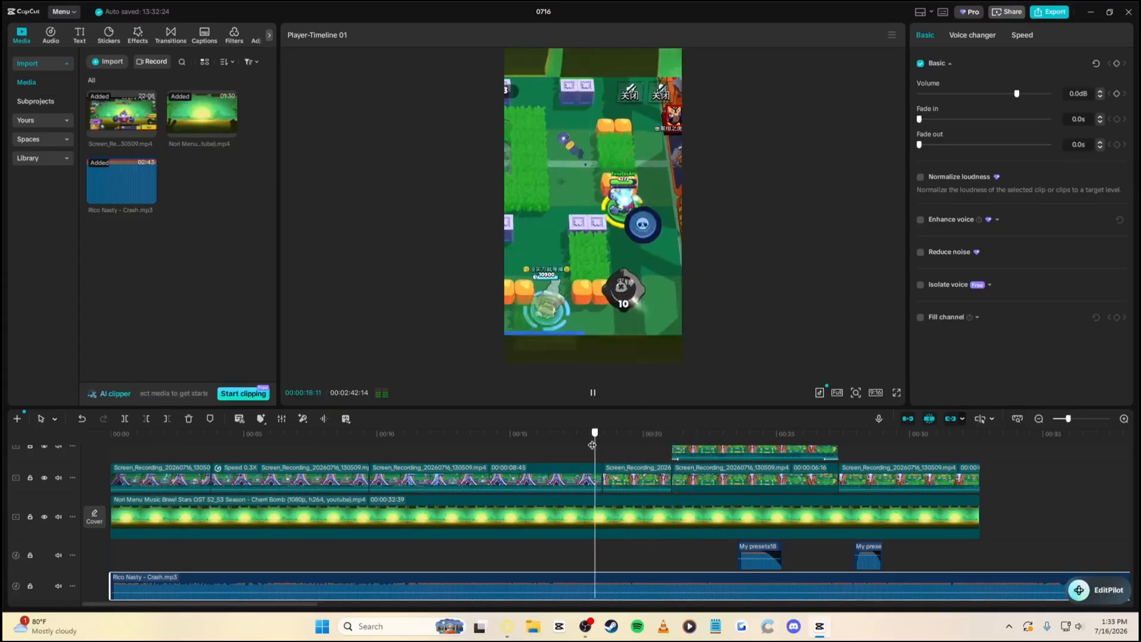
click(533, 445)
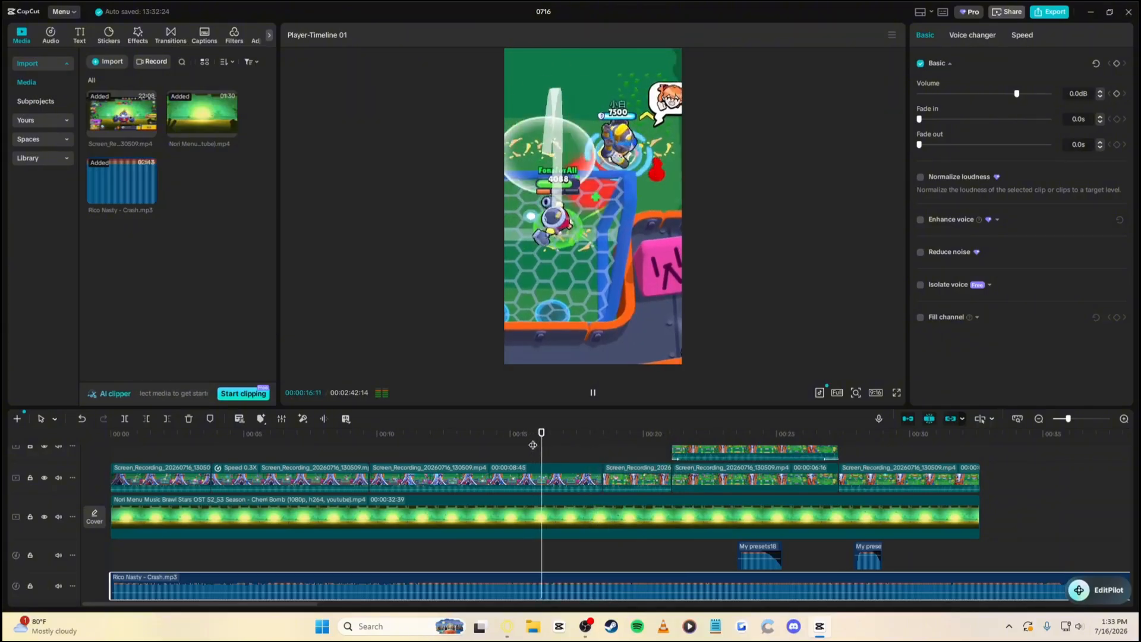
click(423, 445)
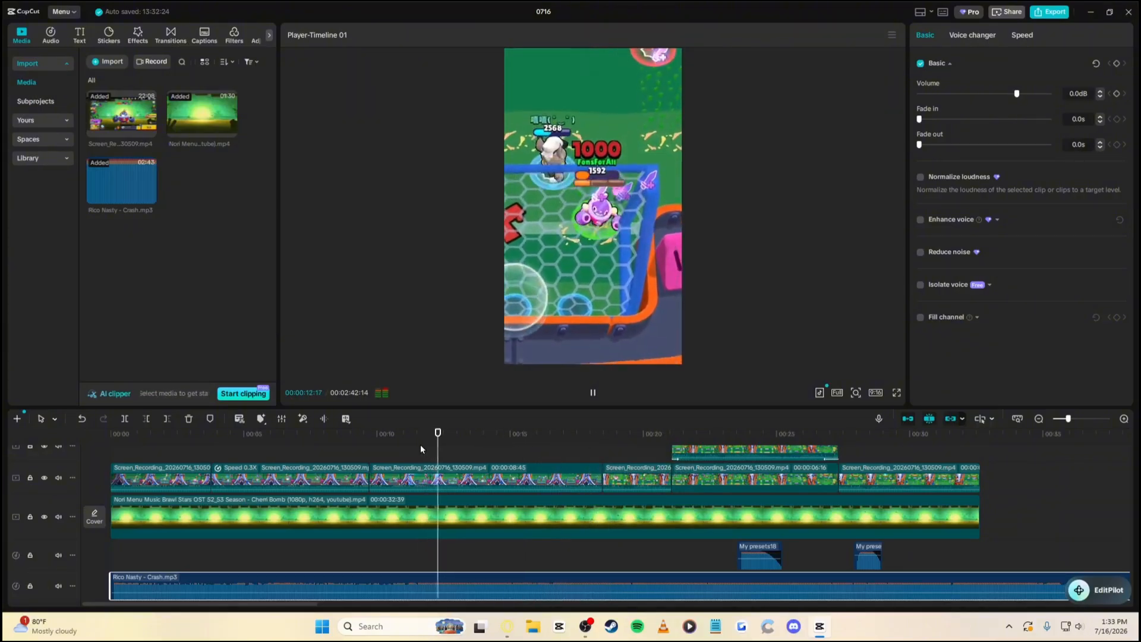
click(410, 445)
click(405, 447)
click(404, 447)
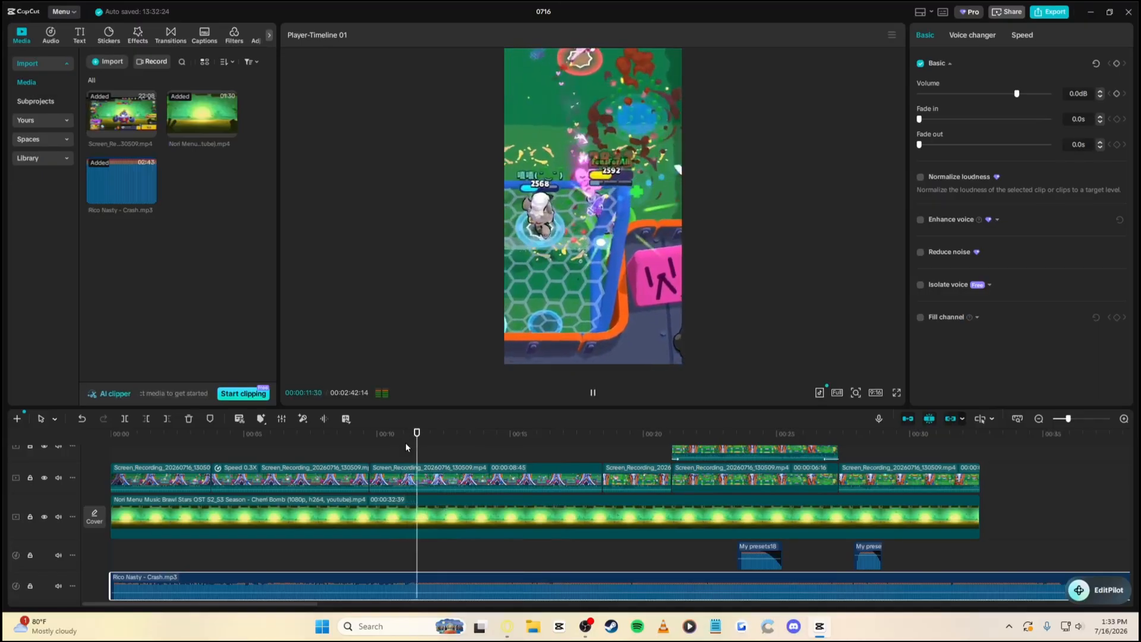
click(404, 448)
click(405, 450)
key(space)
Cut the song before 00:11 and move the remainder to the timeline start
key(q)
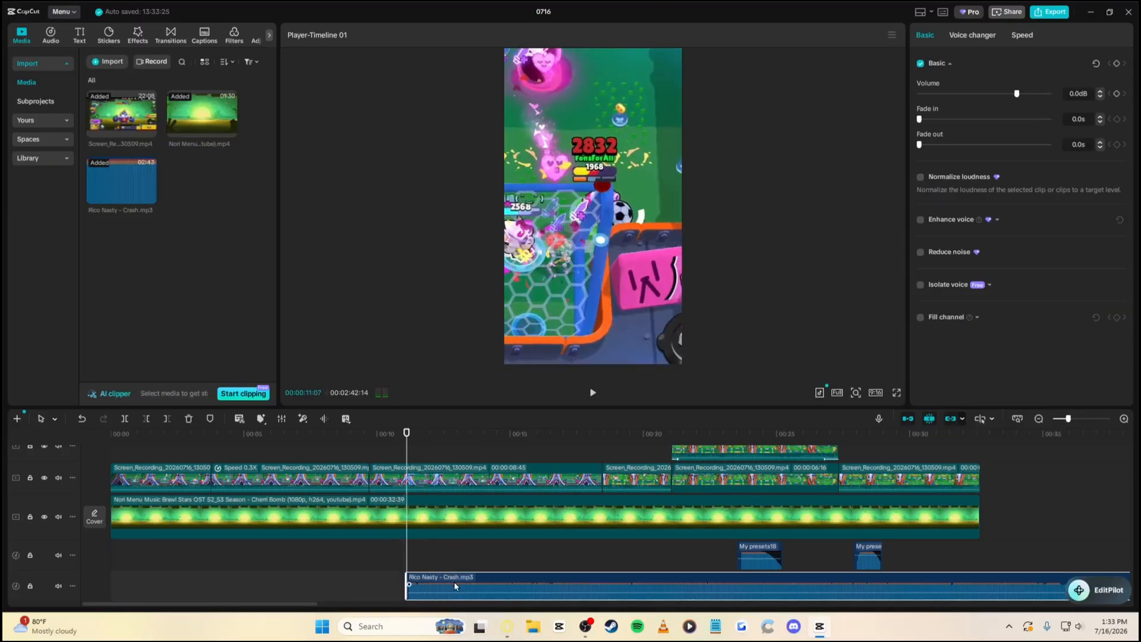
drag(455, 586, 122, 588)
key(Home)
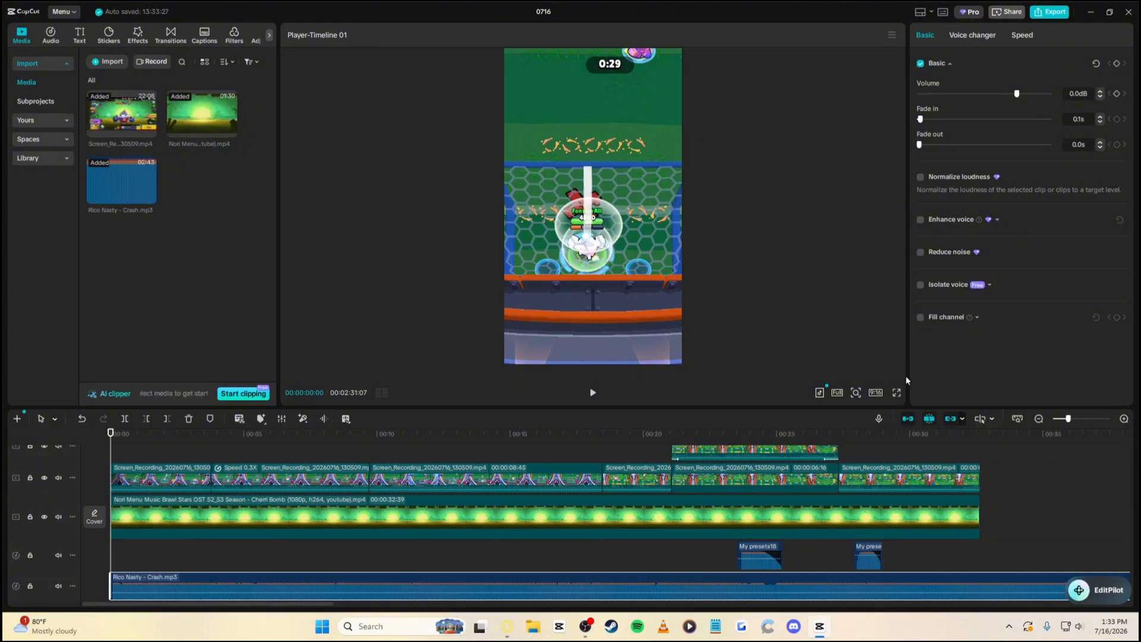
Trim the song to end at 00:32:39 and give it 0.1s fades
click(983, 442)
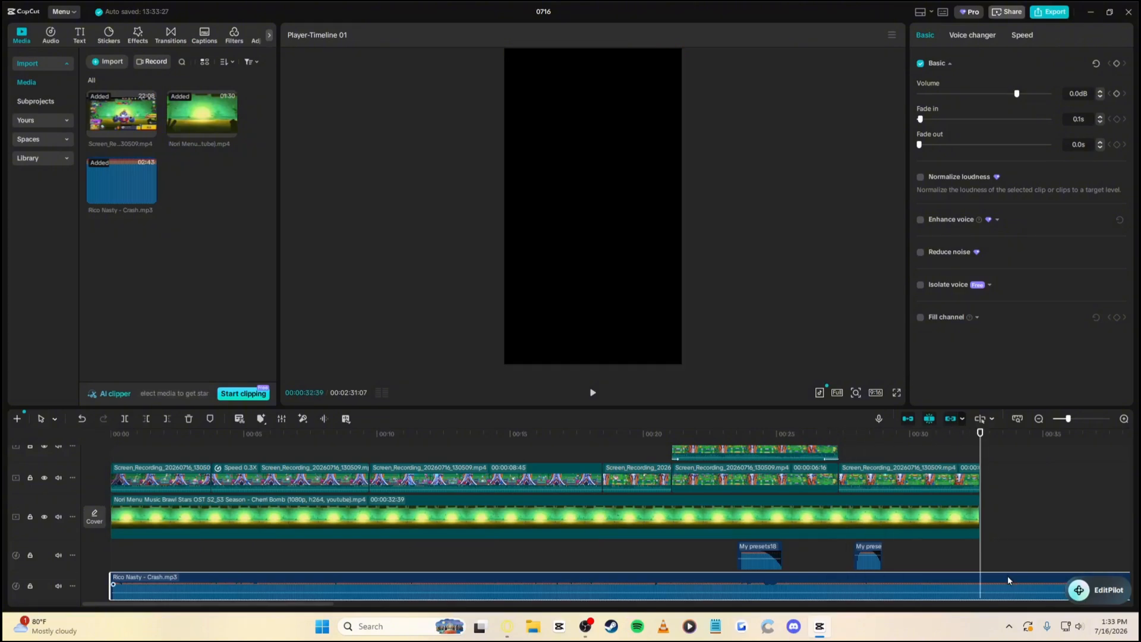
key(w)
click(1101, 142)
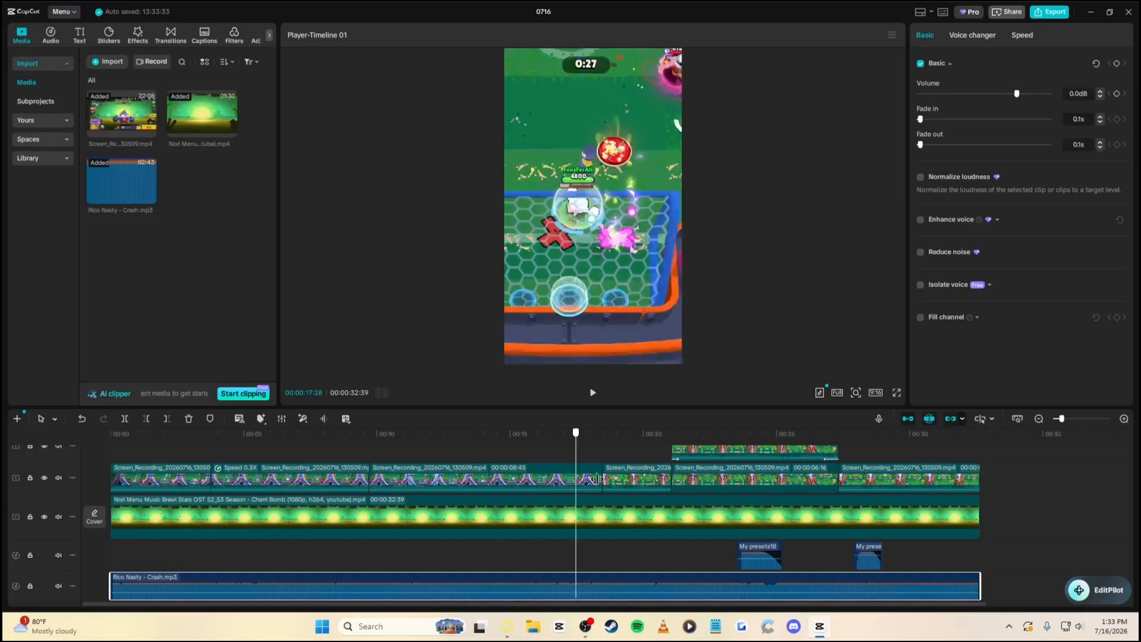
key(Home)
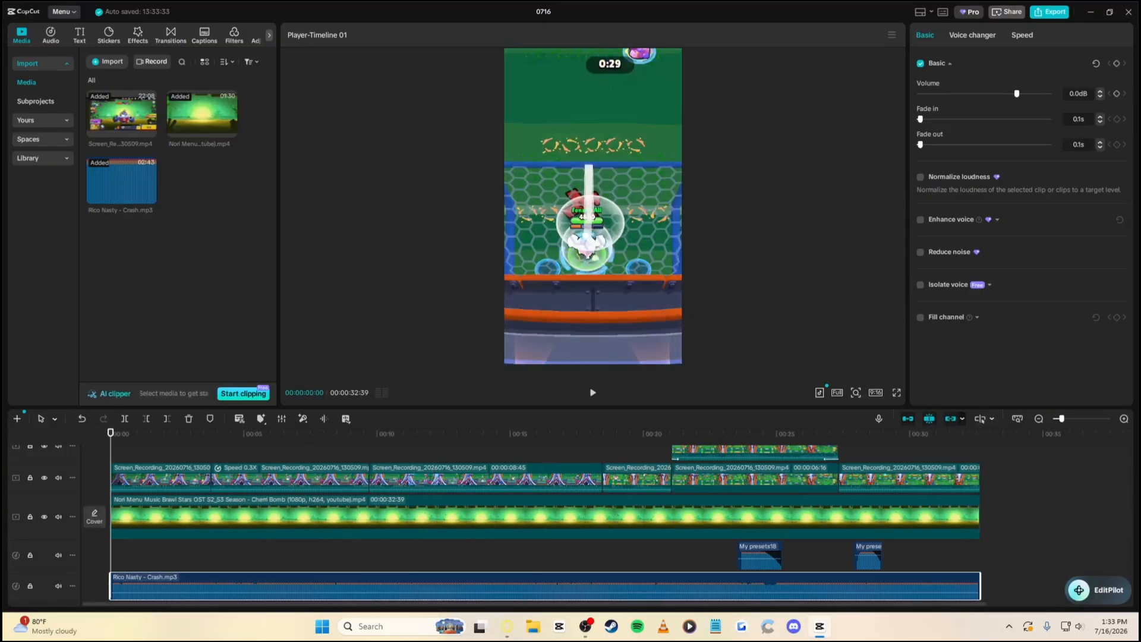
click(95, 517)
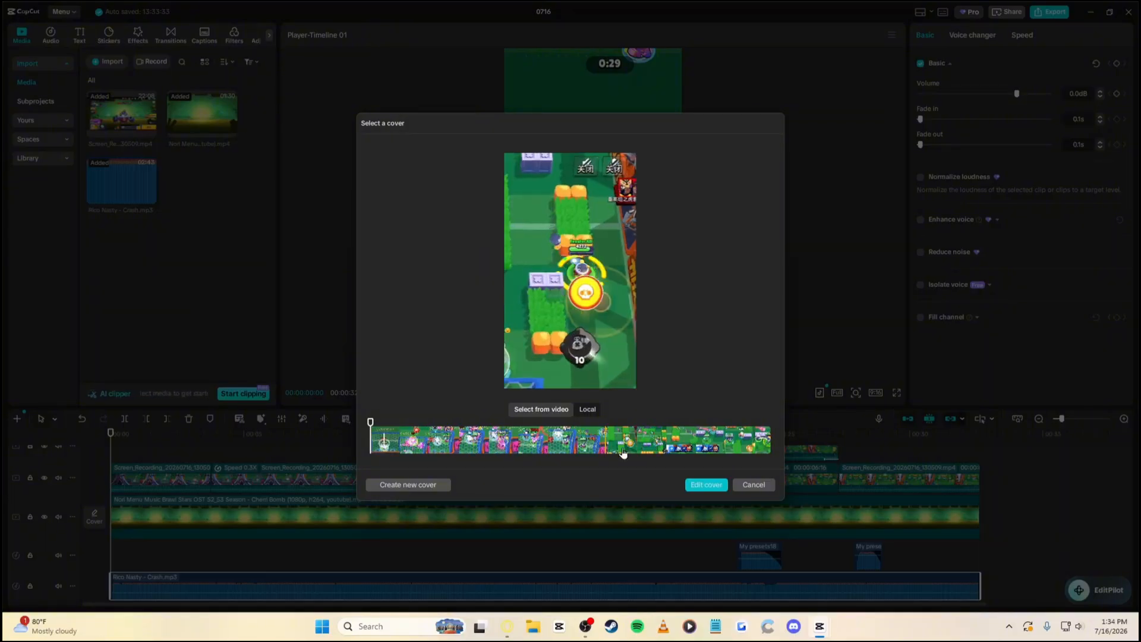
click(753, 485)
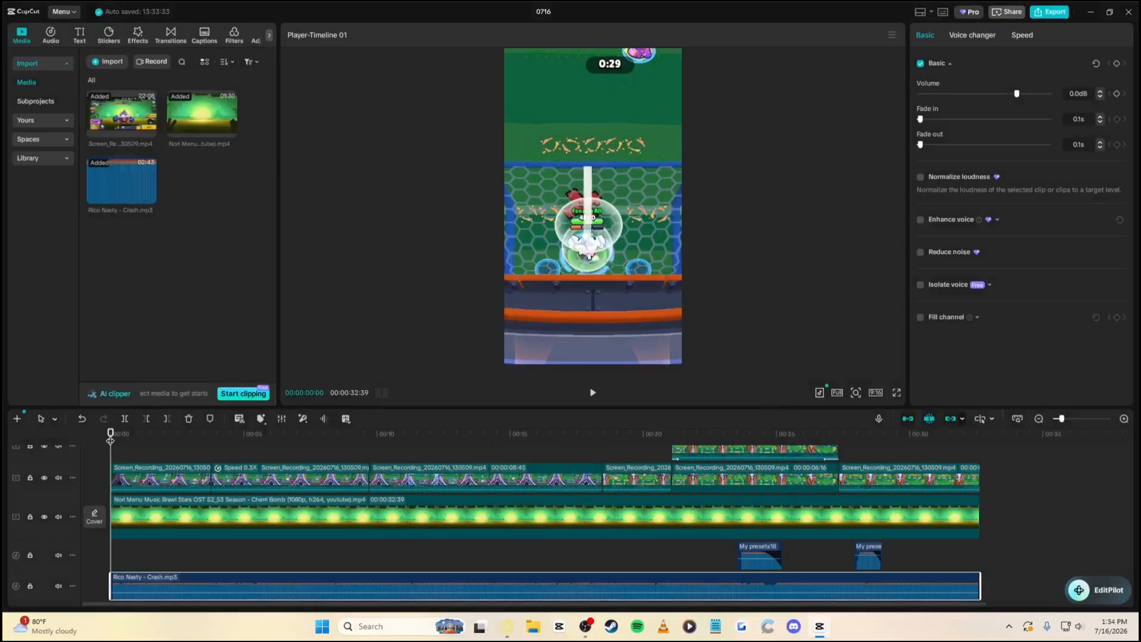
Play the 00:32:39 vertical edit in full-screen preview
click(896, 393)
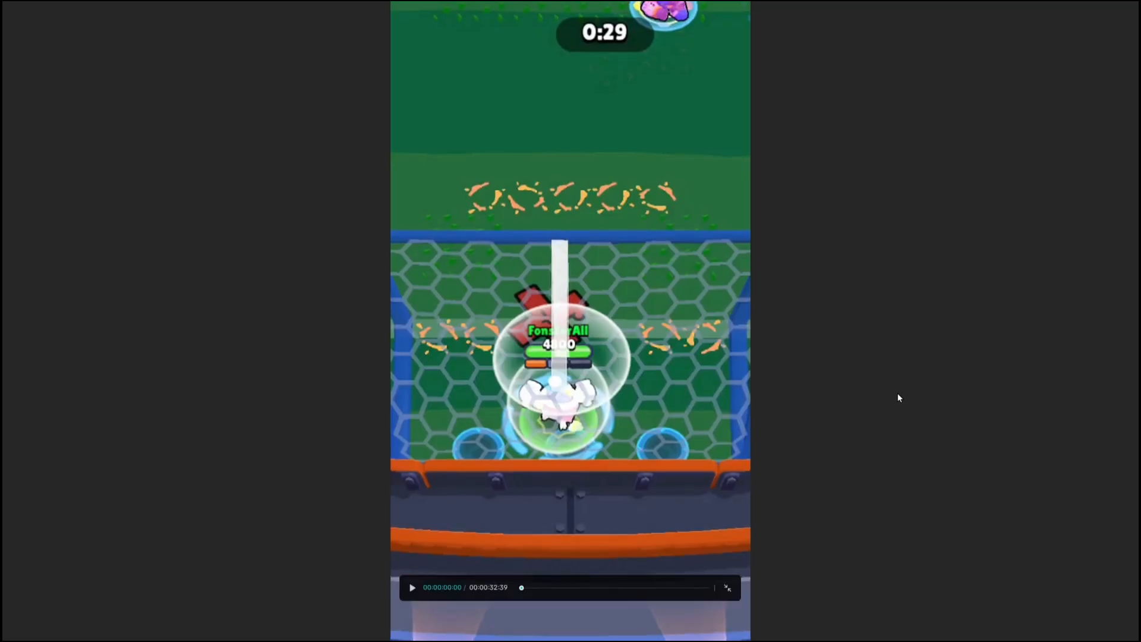